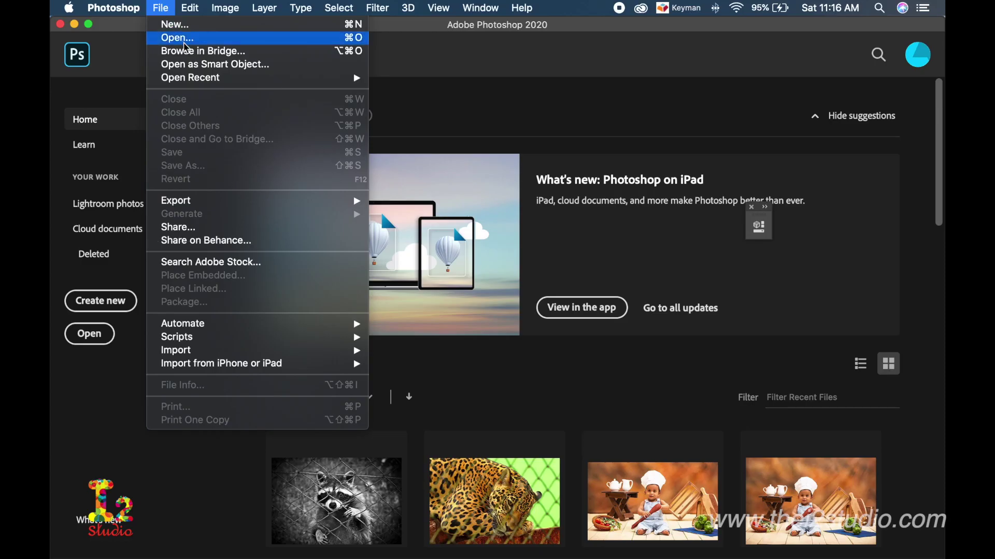
- Open raccoon-standing-behind-chain-link-fence-160709.jpg from the Downloads folder
left_click(182, 38)
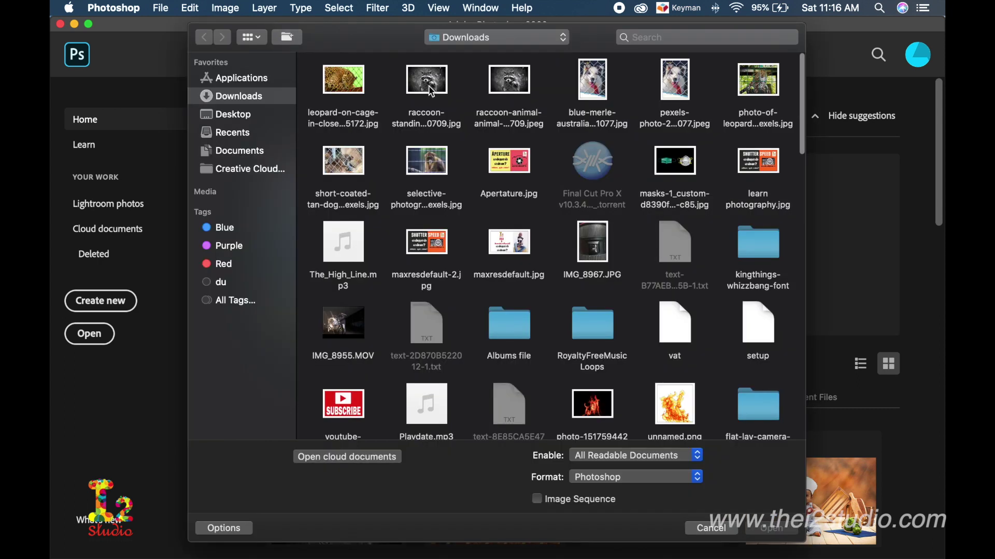
left_click(426, 83)
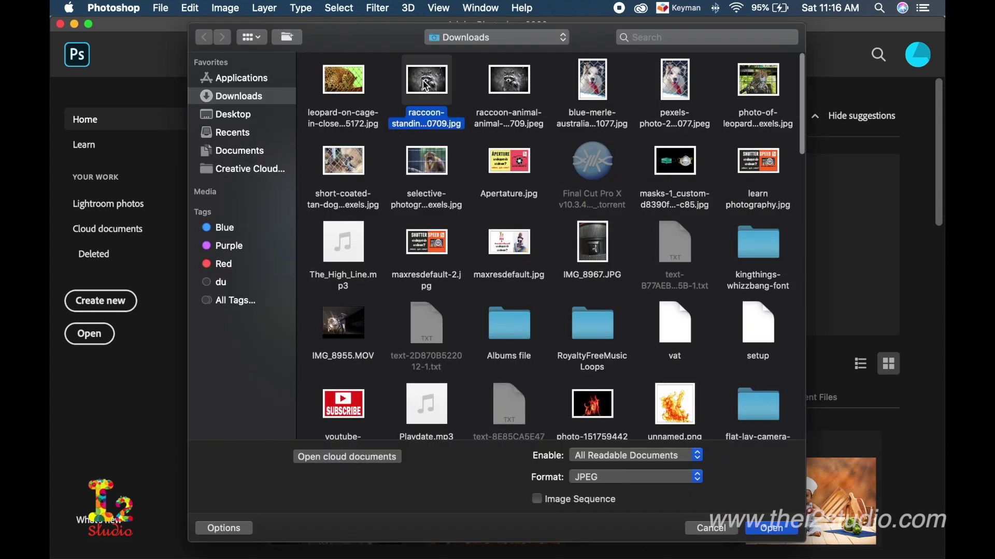
left_click(772, 528)
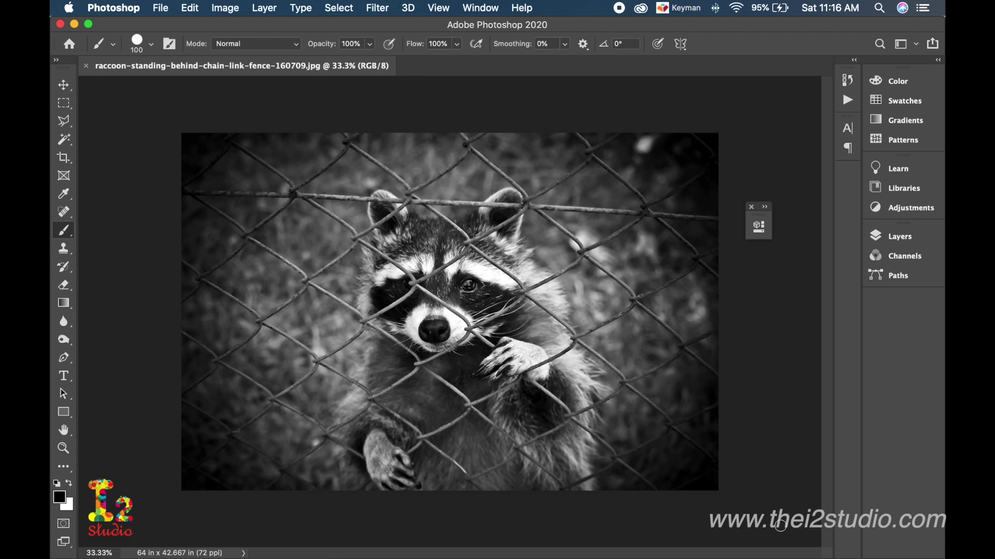
- Add a blank Layer 1 above Background and confirm the 50 px hard round brush preset
left_click(916, 238)
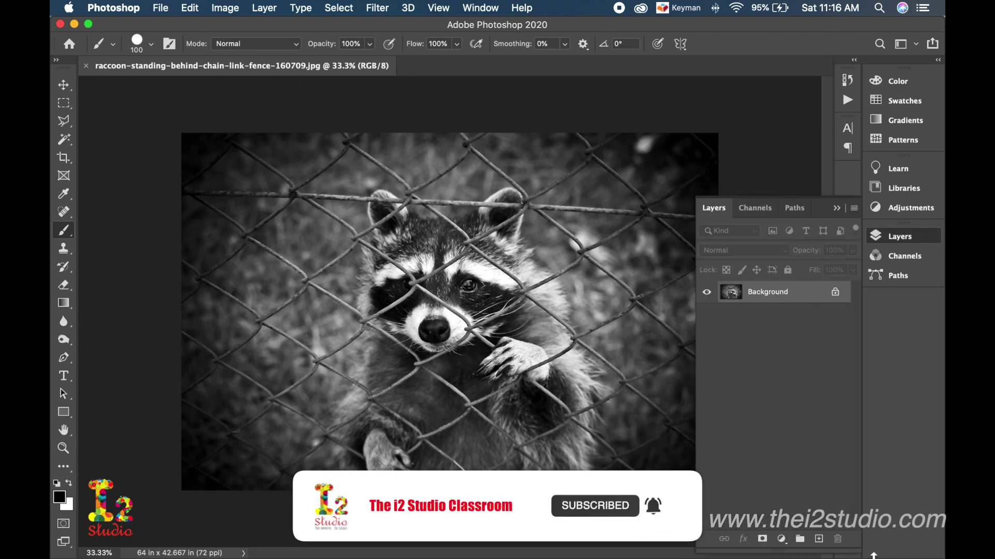
left_click(818, 539)
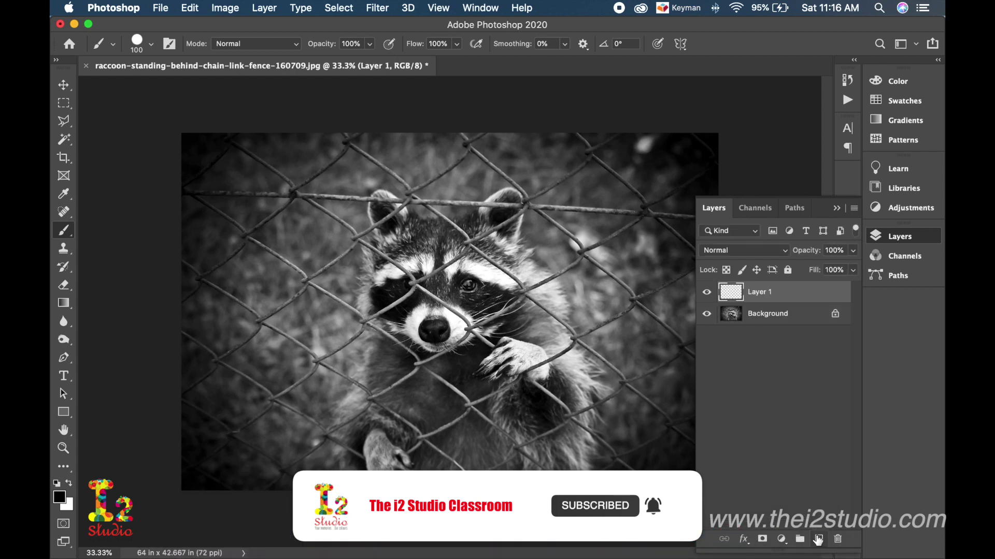
left_click(152, 46)
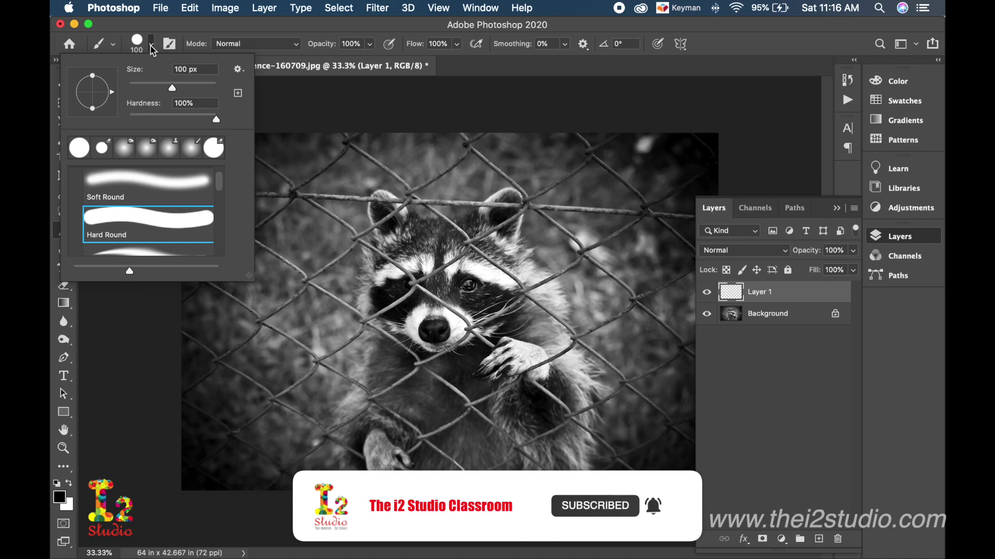
left_click(310, 34)
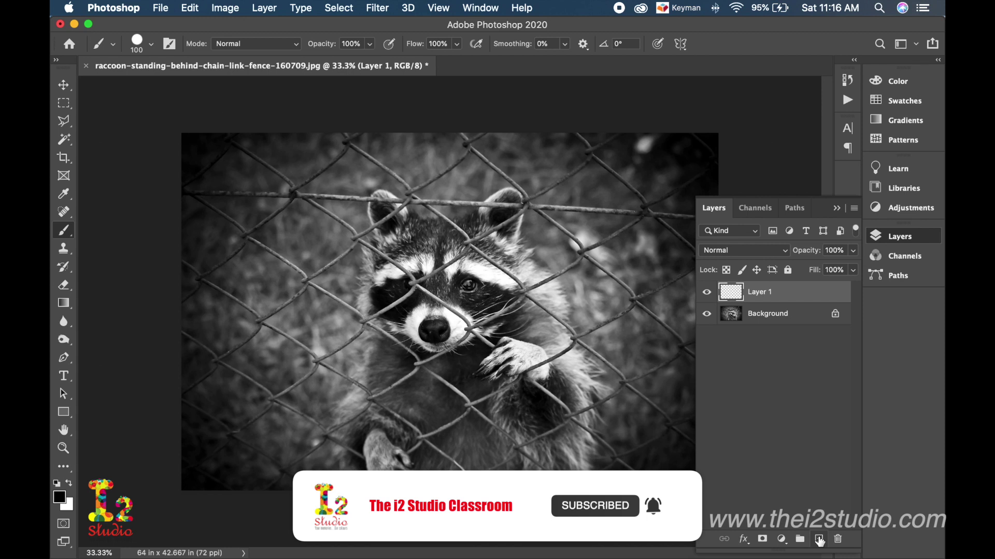
- Zoom to 100% on the top-right fence wires and switch to the Brush tool
left_click(65, 456)
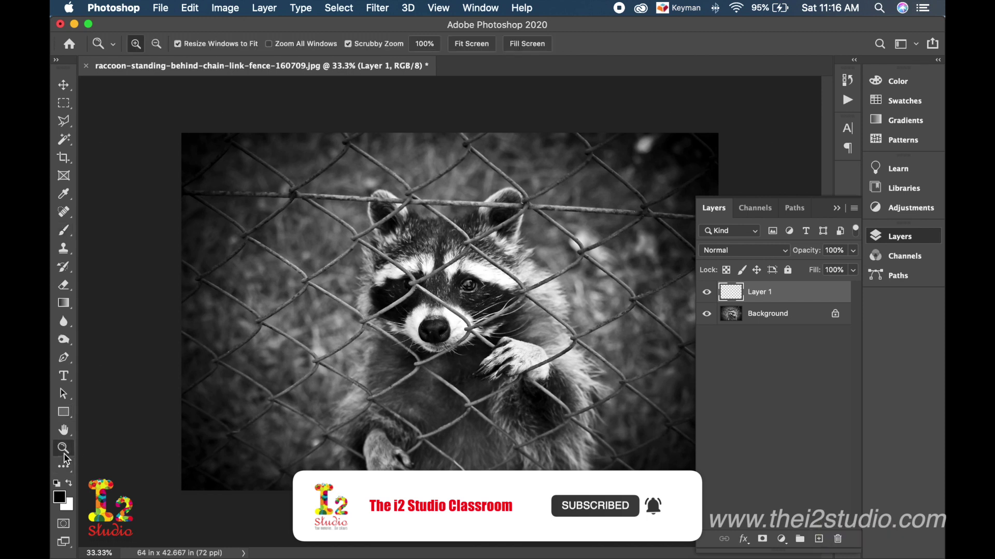
left_click(632, 278)
left_click(475, 291)
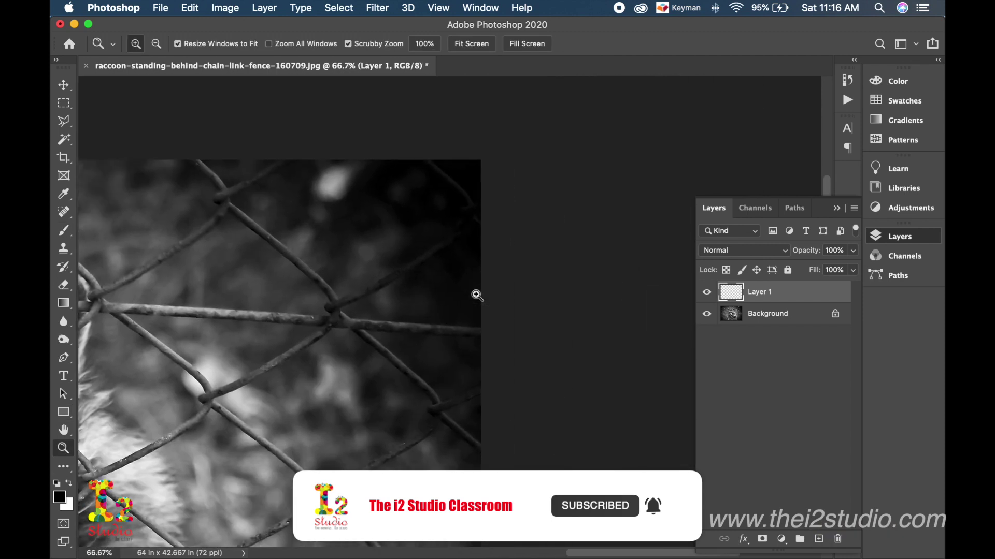
left_click(476, 296)
key("b")
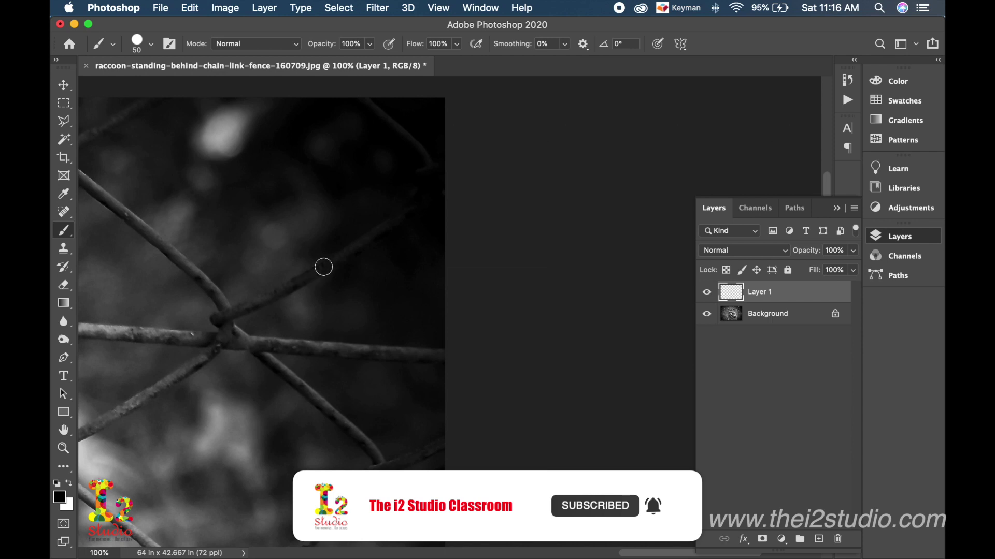
- Paint a straight black line along the first upper-right fence wire down to its junction
left_click(324, 267)
key("super+z")
left_click(334, 260, "shift")
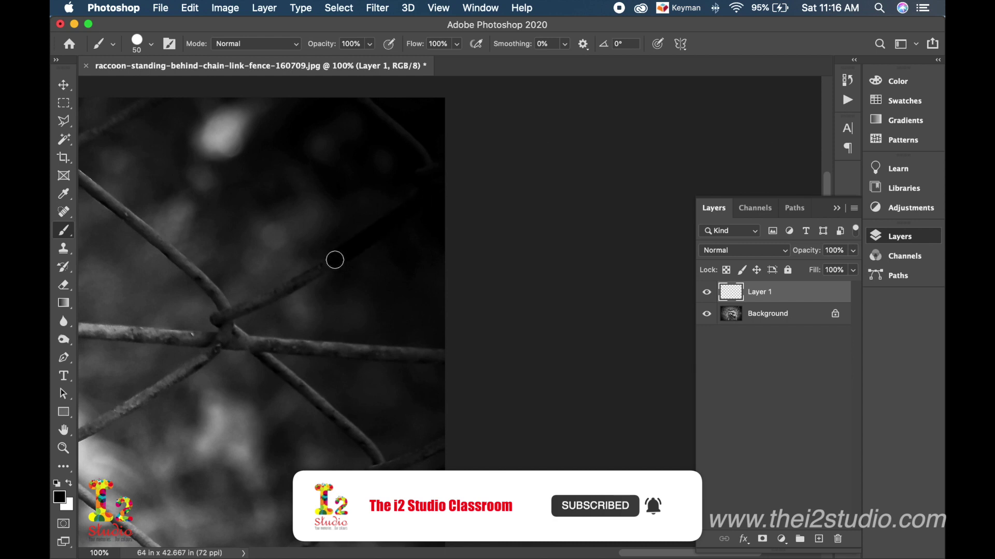
left_click(282, 291, "shift")
left_click(230, 315, "shift")
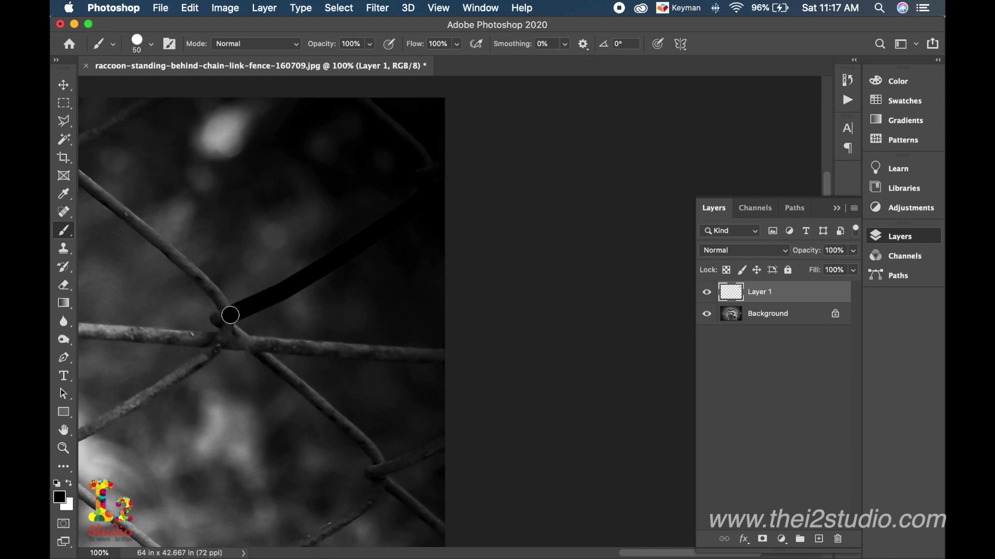
left_click(214, 319, "shift")
left_click(220, 331, "shift")
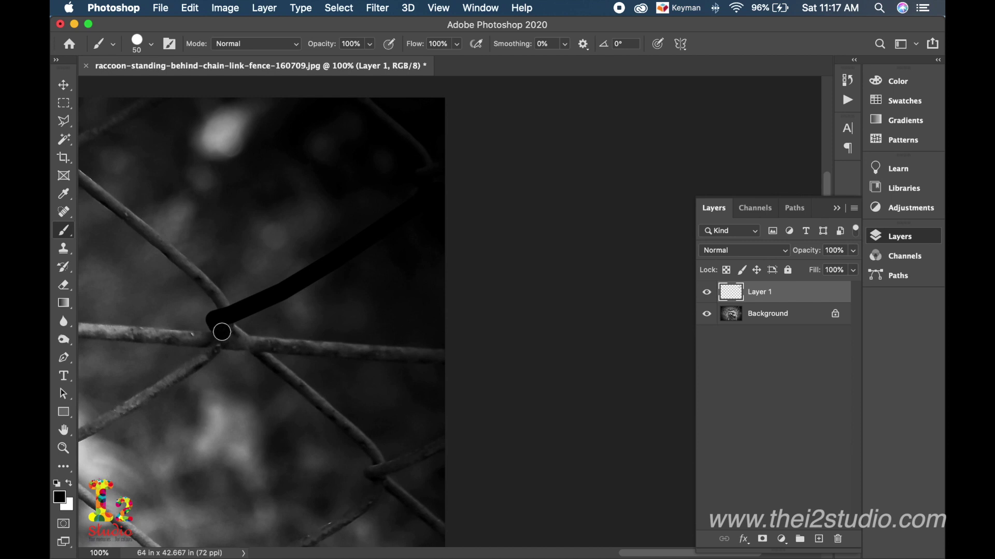
scroll(221, 334, "down", 4)
scroll(221, 334, "left", 3)
scroll(222, 335, "down", 2)
scroll(222, 336, "left", 2)
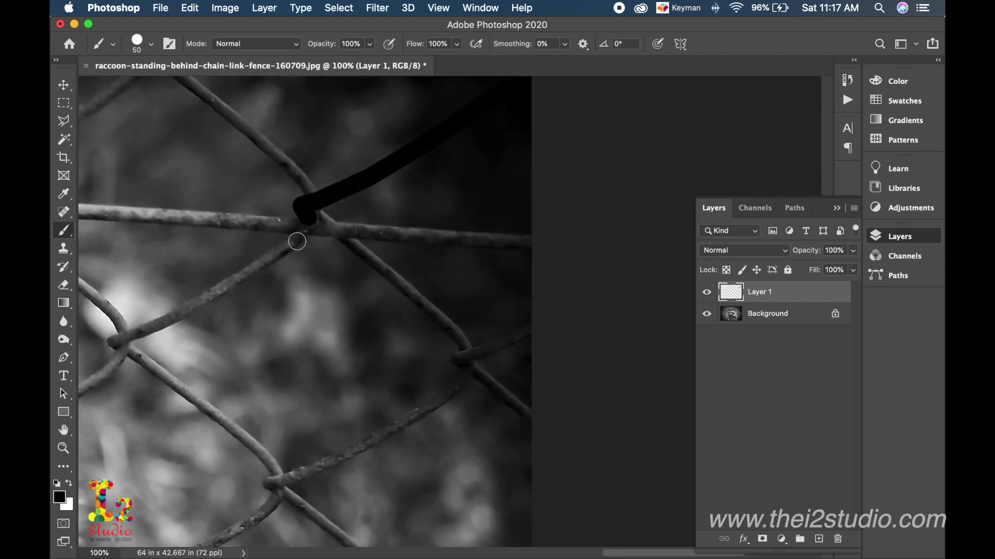
scroll(297, 241, "down", 5)
scroll(297, 241, "left", 4)
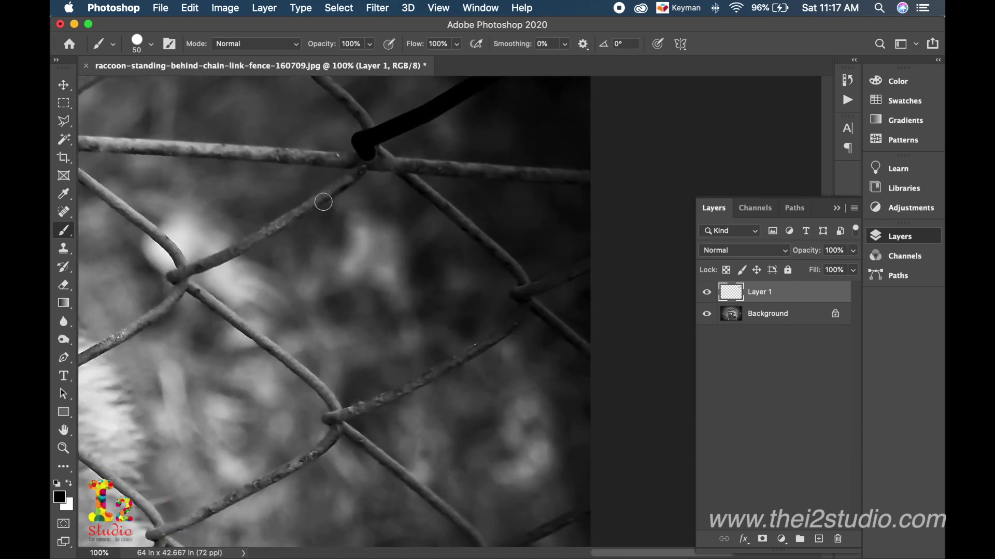
left_click(364, 161, "shift")
- Trace a second wire from the top down to its junction, undoing misplaced dabs
scroll(358, 174, "down", 4)
scroll(357, 175, "left", 3)
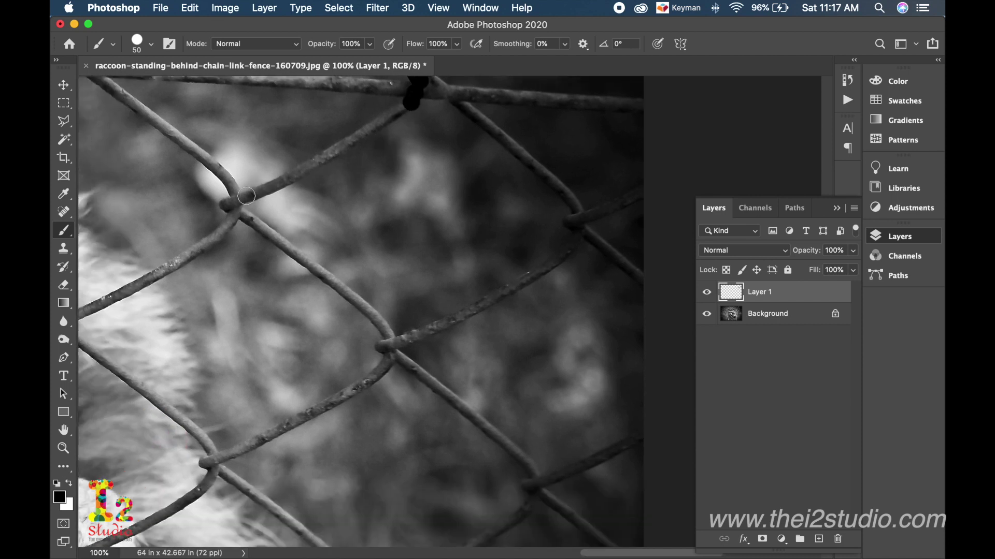
left_click(295, 174)
key("cmd+z")
left_click(301, 170)
key("super+z")
left_click(296, 173, "shift")
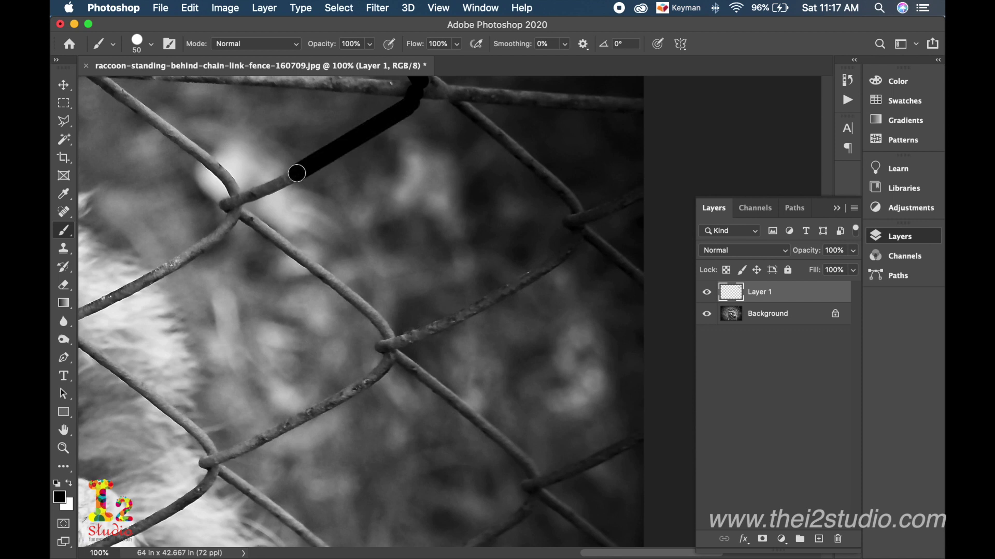
left_click(248, 197, "shift")
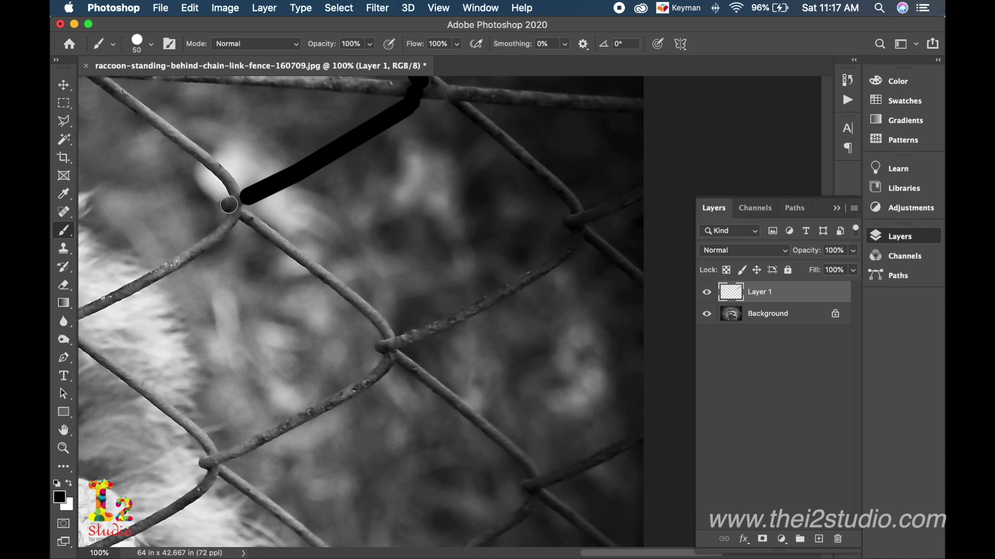
left_click(227, 205, "shift")
left_click(233, 217, "shift")
left_click_drag(288, 196, 402, 129)
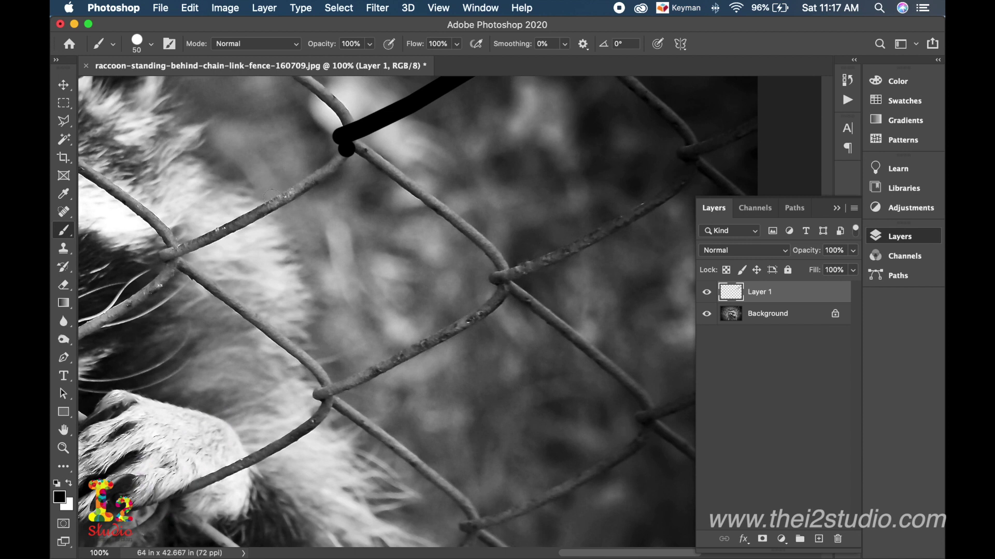
- Trace the wire running down-left from that junction with black line segments
left_click(270, 201, "shift")
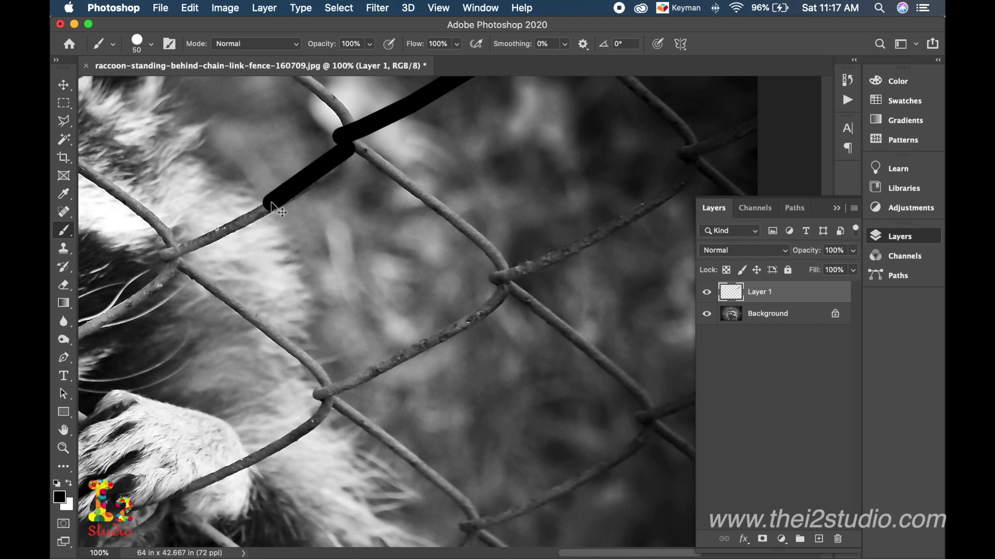
key("super+z")
left_click(299, 190)
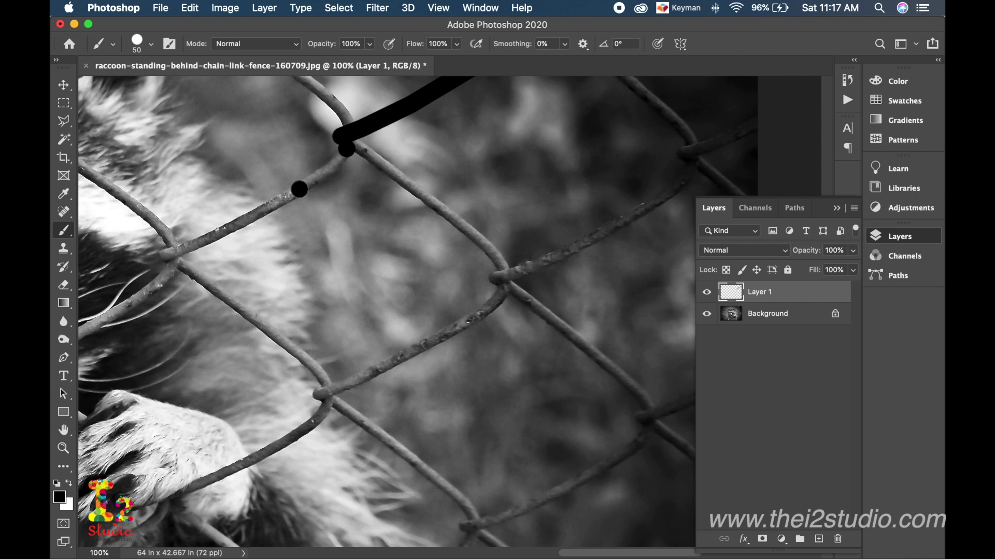
key("super+z")
left_click(299, 189, "shift")
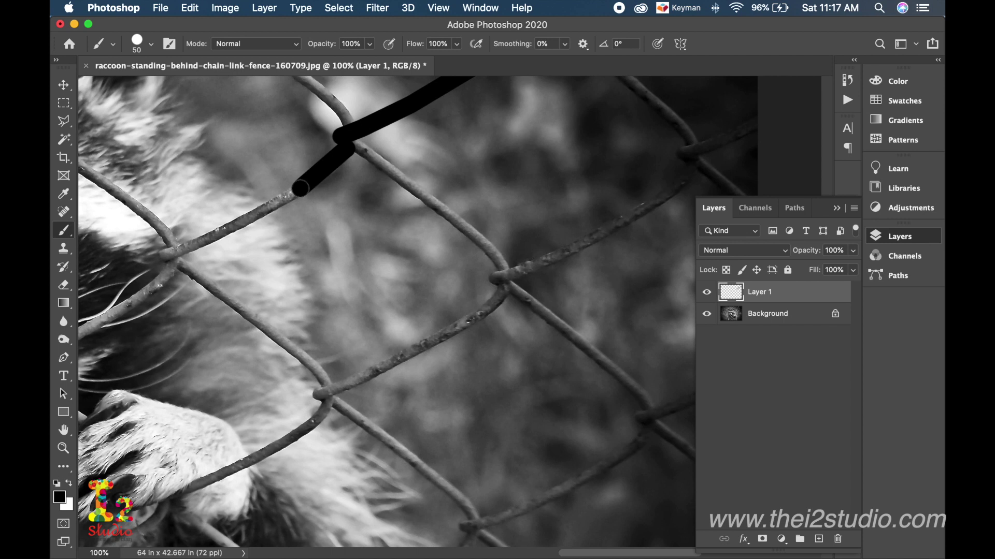
left_click(257, 211, "shift")
- Extend the black line down-left along the wire through the next two junctions
scroll(256, 211, "left", 10)
scroll(257, 211, "down", 5)
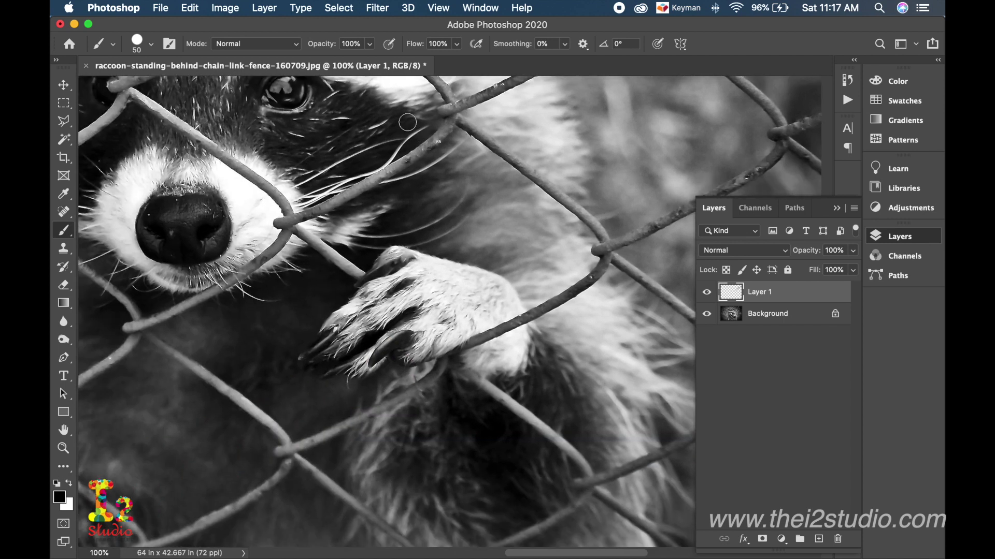
scroll(420, 127, "up", 5)
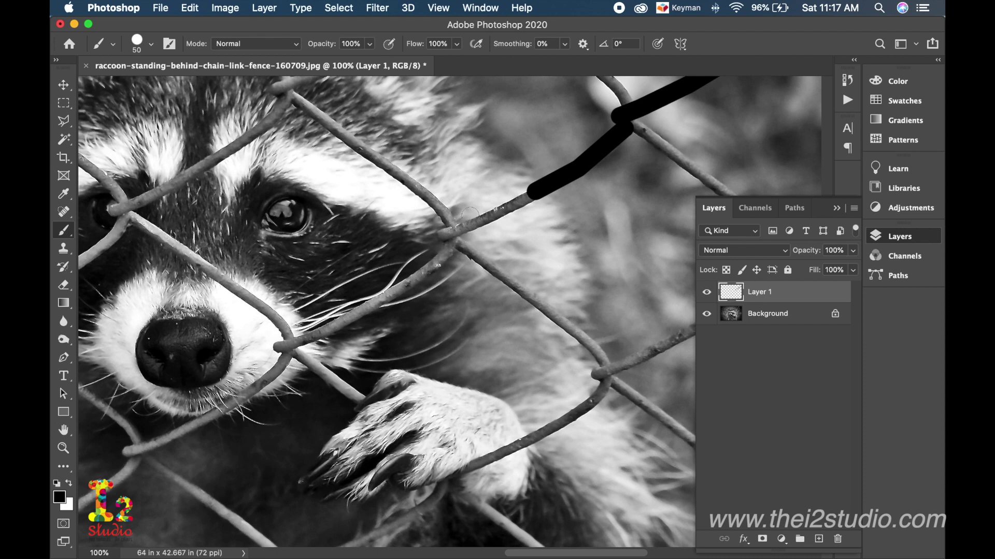
left_click(470, 224, "shift")
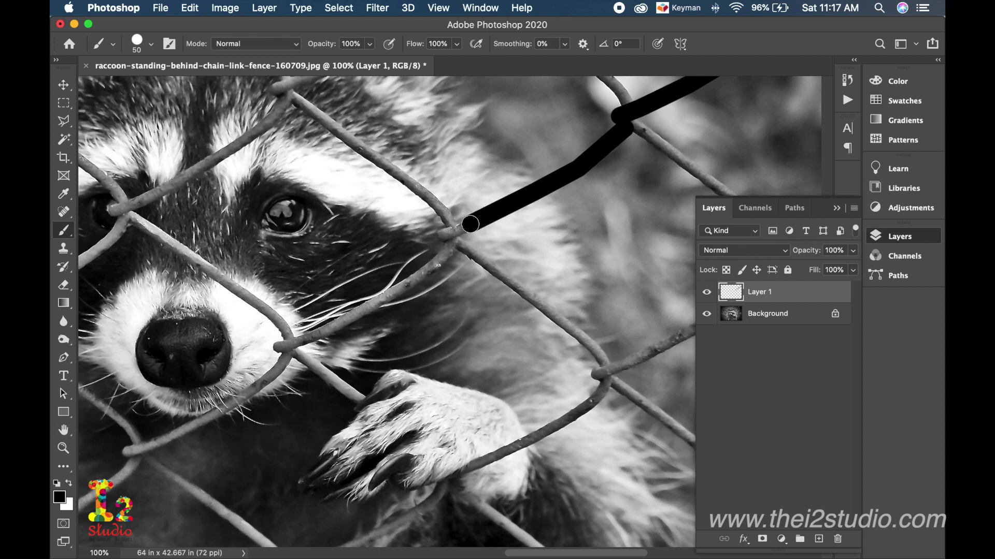
left_click(446, 235, "shift")
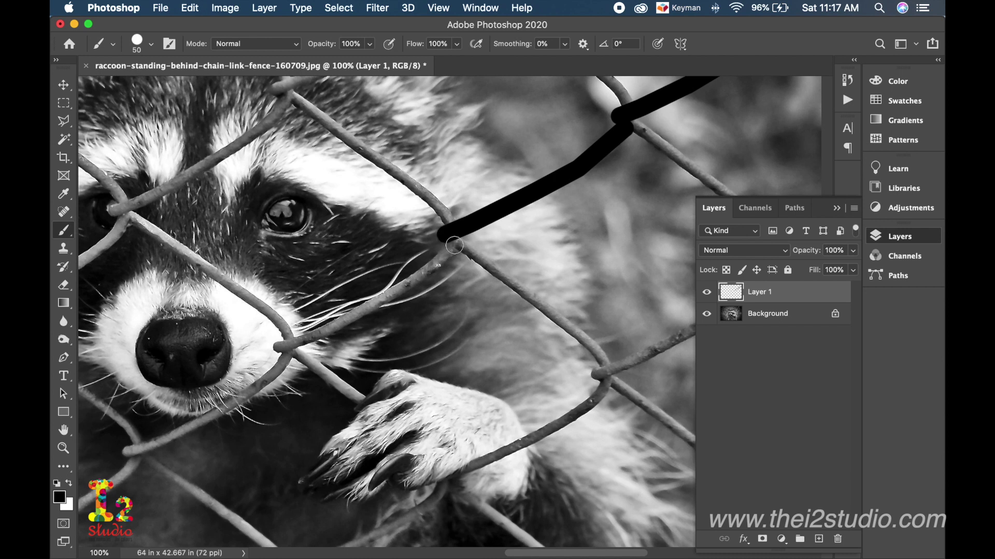
scroll(454, 245, "down", 5)
scroll(454, 245, "left", 2)
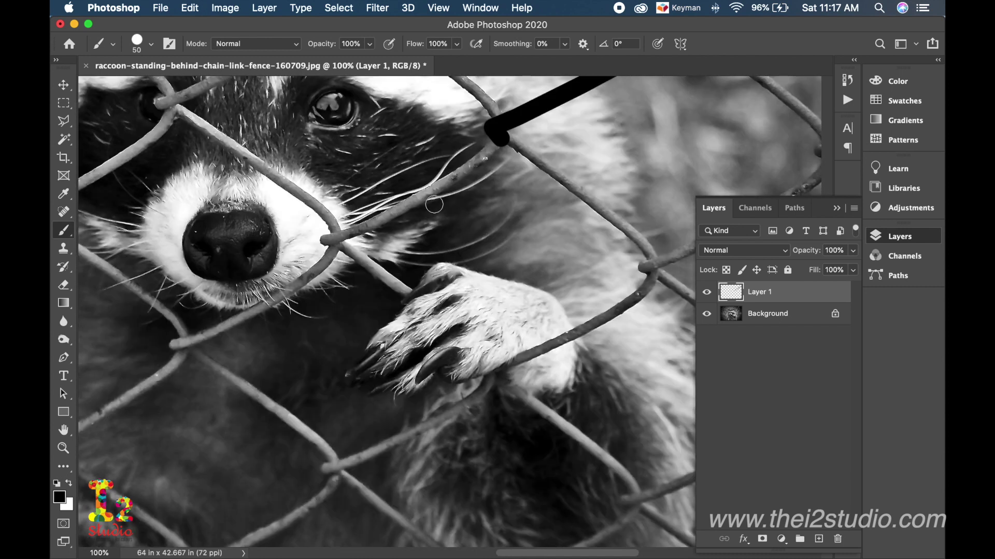
left_click(423, 197, "shift")
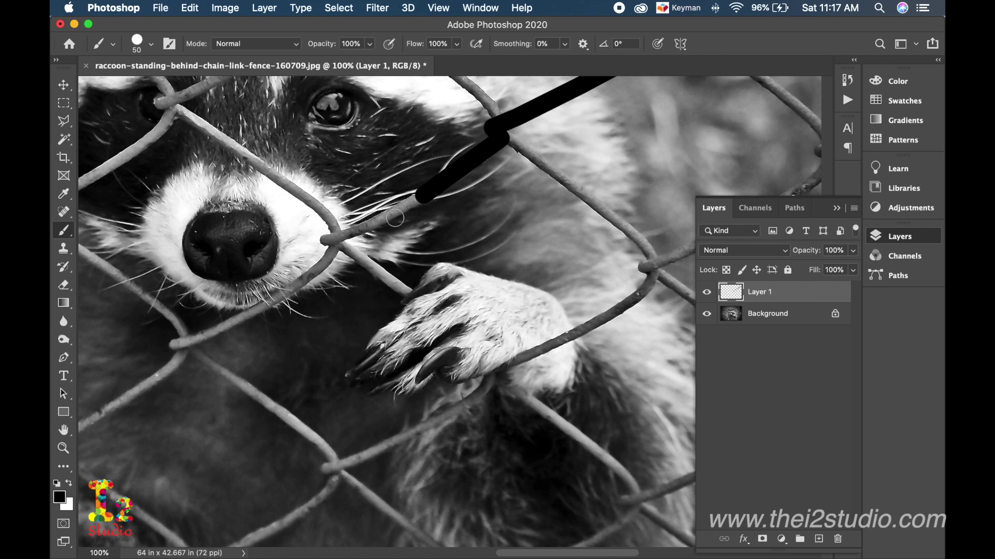
left_click(337, 238, "shift")
- Paint a new black line from the wire below the nose down-left to the junction
scroll(337, 238, "down", 6)
scroll(337, 238, "left", 6)
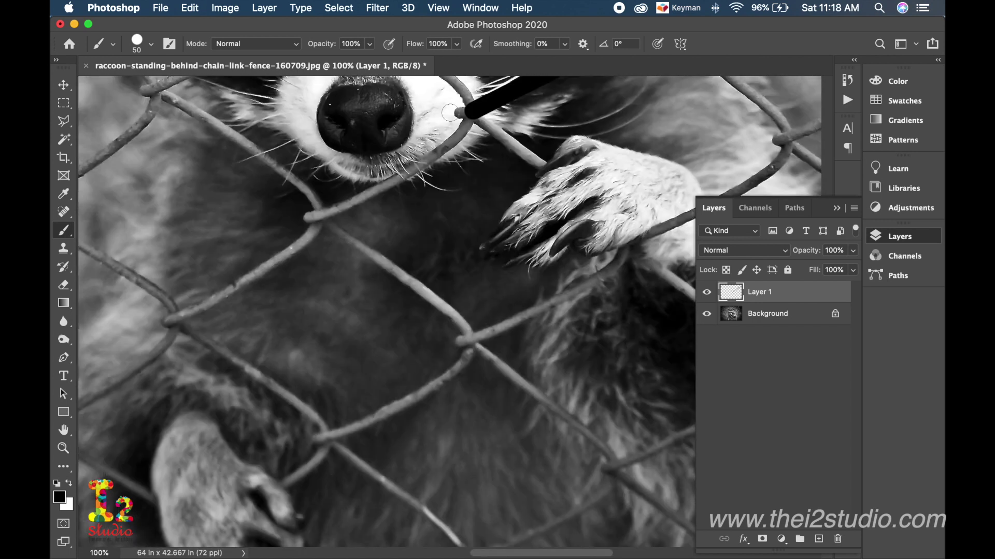
left_click(458, 113)
left_click(462, 126)
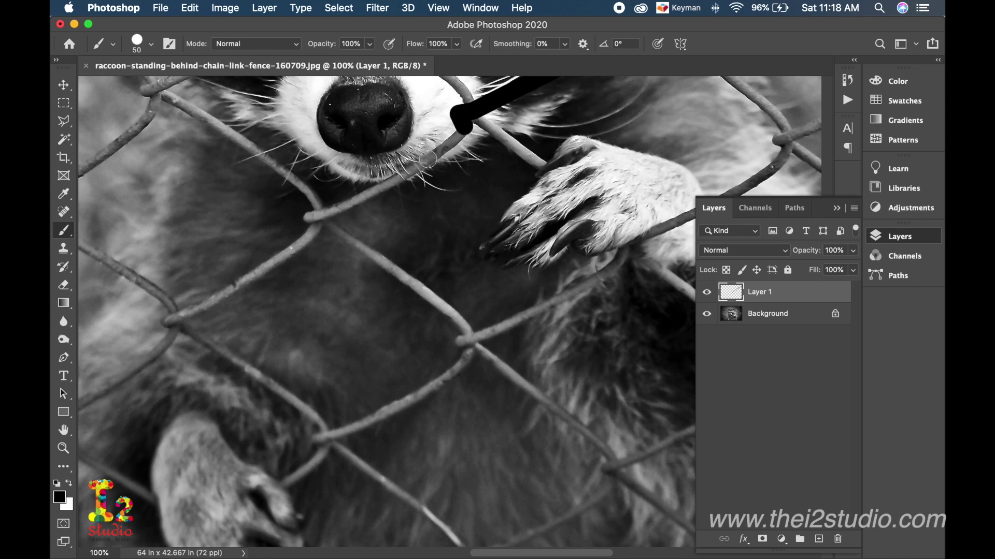
left_click(427, 160, "shift")
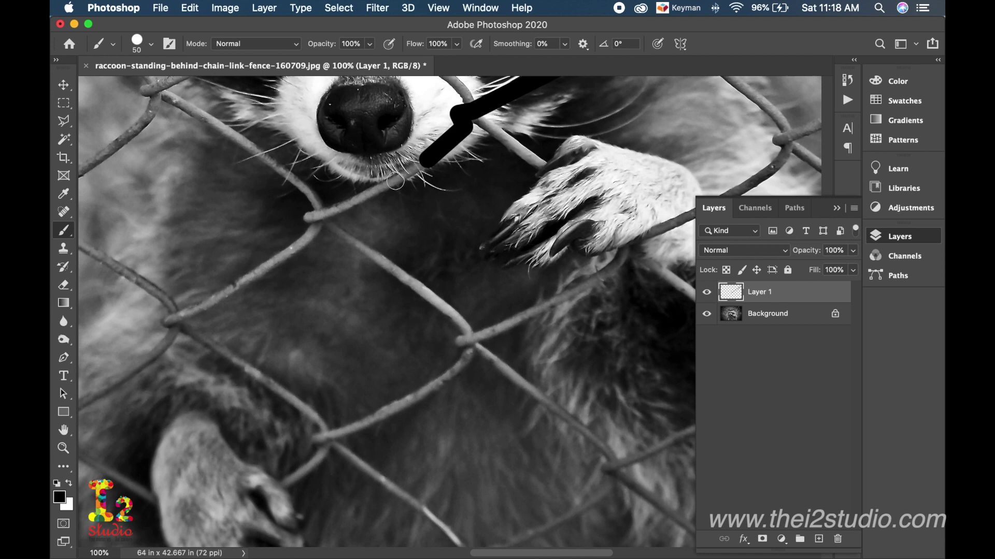
left_click(385, 185, "shift")
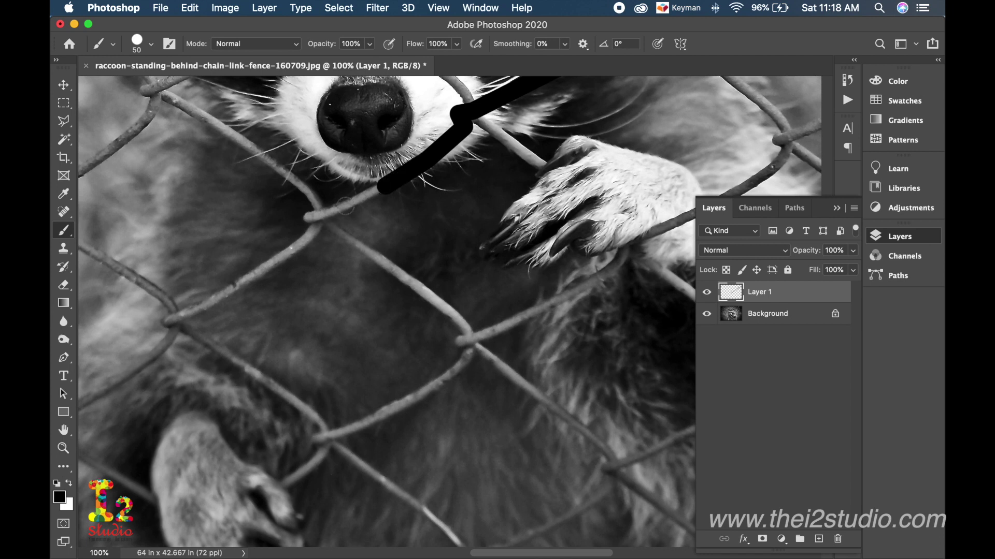
left_click(342, 207, "shift")
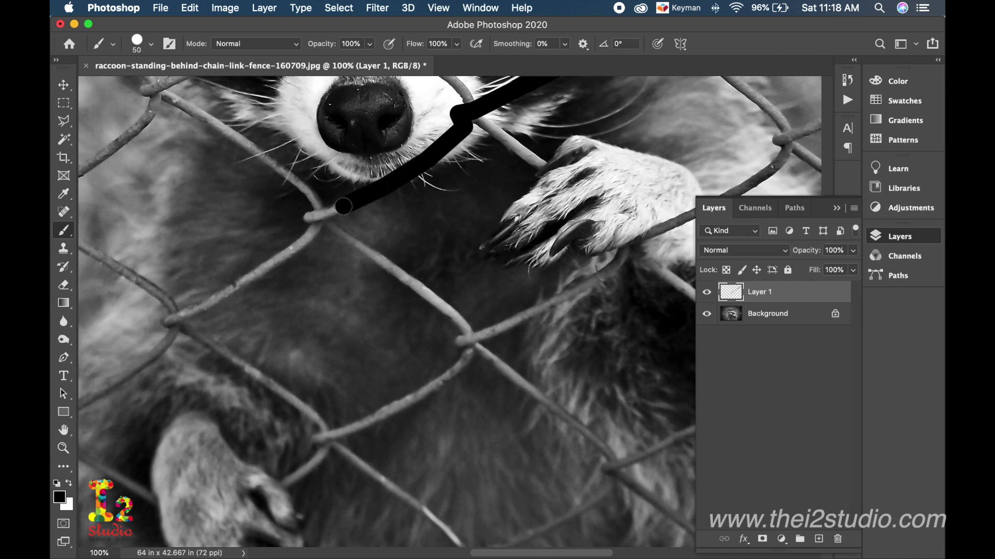
left_click(311, 216, "shift")
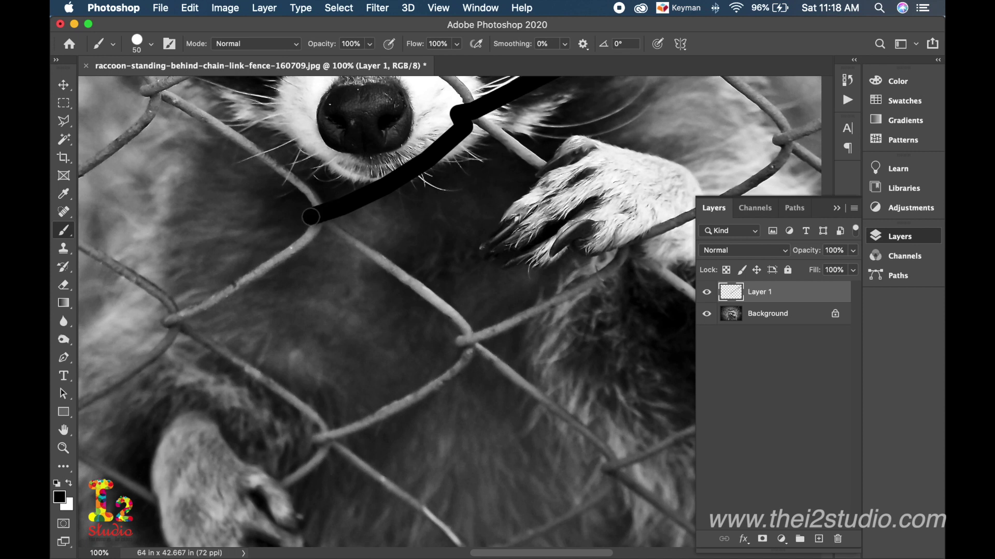
left_click(317, 226)
- Retrace the lower wire down-left to its junction after undoing a misplaced segment
scroll(316, 226, "down", 5)
scroll(316, 226, "left", 5)
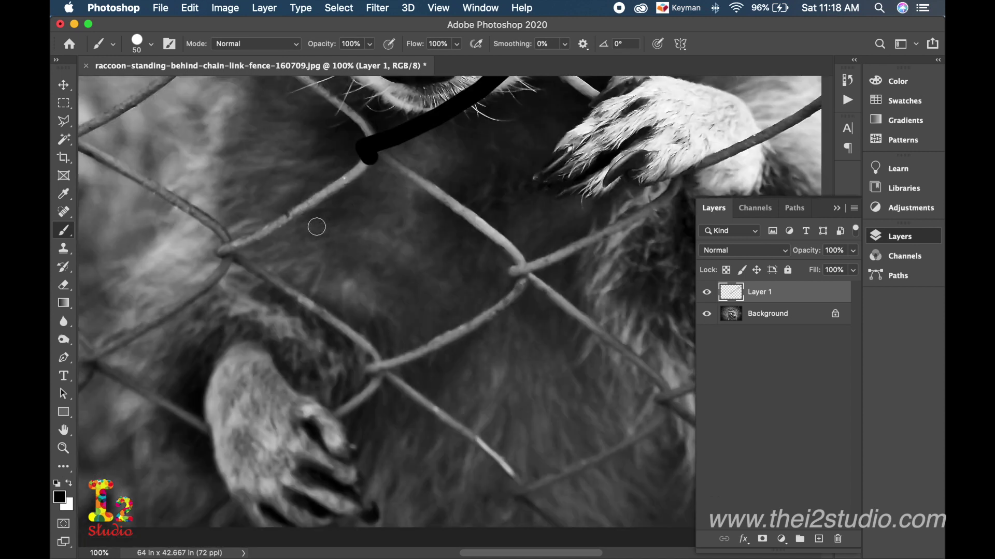
left_click(311, 195, "shift")
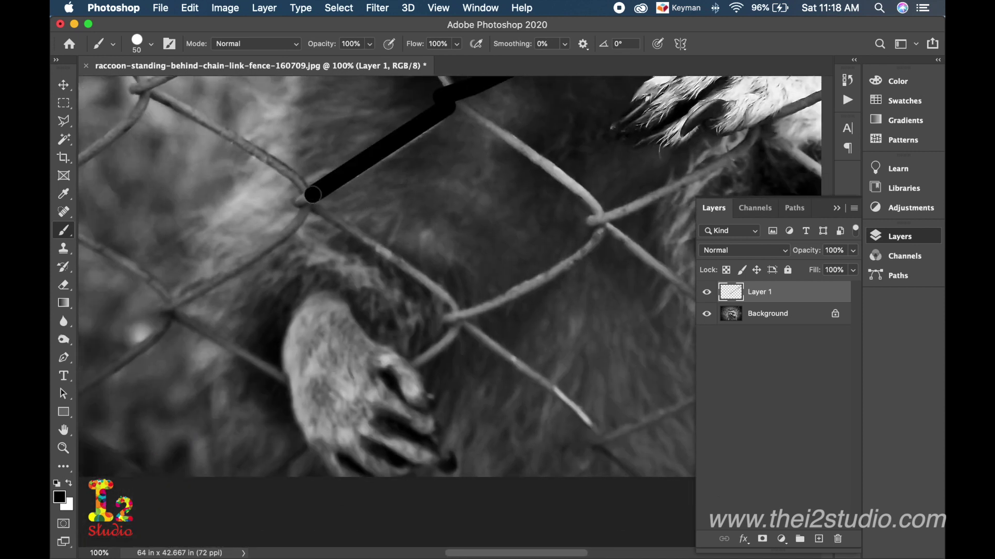
key("super+z")
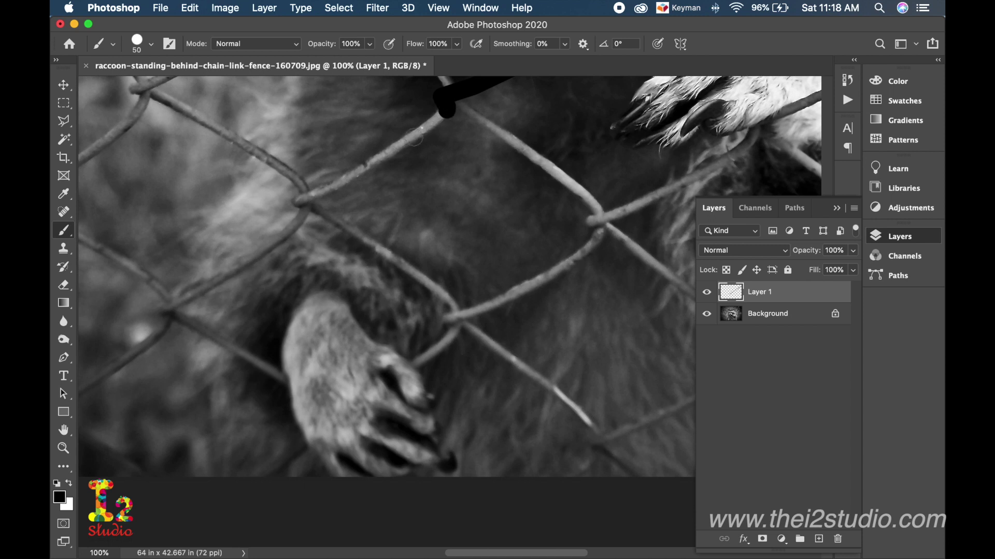
left_click(375, 163, "shift")
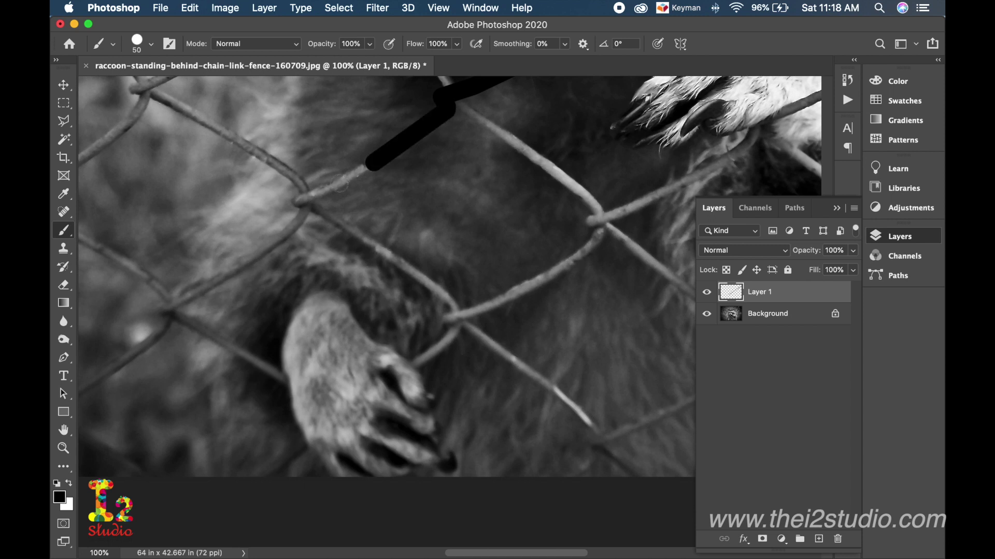
left_click(312, 197, "shift")
left_click(298, 201, "shift")
scroll(298, 202, "down", 5)
scroll(298, 202, "left", 2)
scroll(298, 202, "down", 2)
scroll(298, 202, "left", 2)
scroll(365, 134, "up", 5)
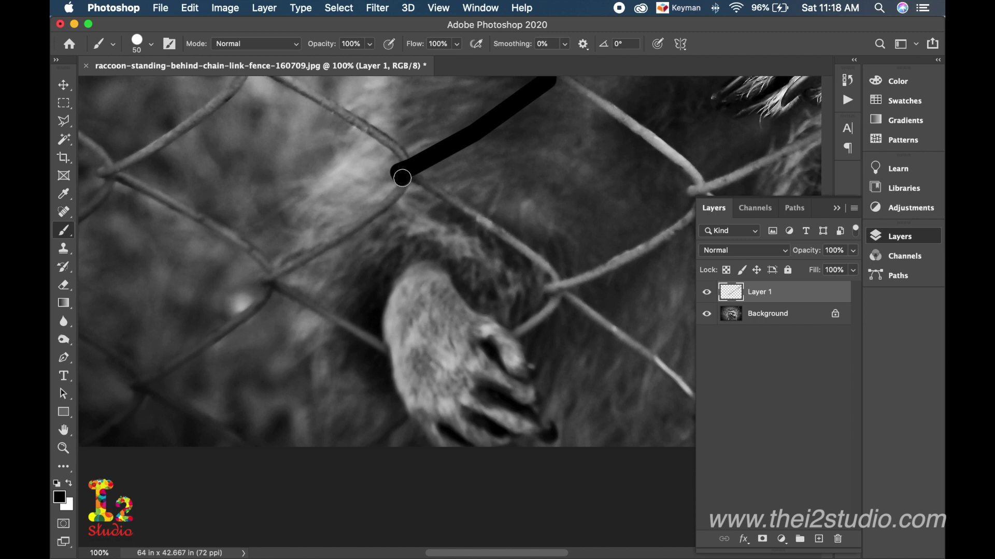
mouse_move(402, 178)
left_mouse_down()
mouse_move(352, 237)
mouse_move(381, 207)
mouse_move(343, 236)
left_mouse_up()
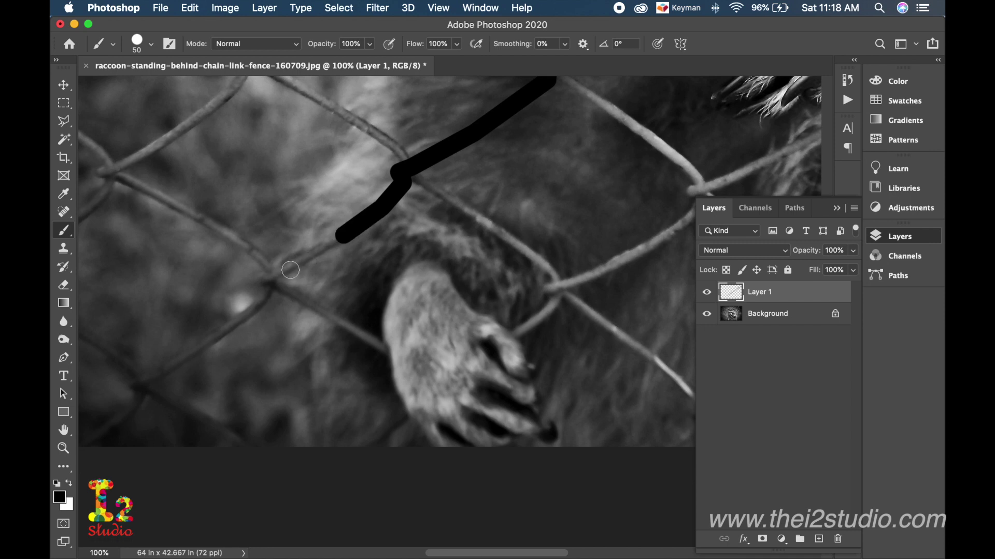
- Paint along the wire toward the paw and carry the line further down-left
left_click(288, 271, "shift")
left_click(273, 282, "shift")
left_click_drag(274, 282, 269, 282)
scroll(269, 283, "down", 3)
scroll(269, 283, "left", 3)
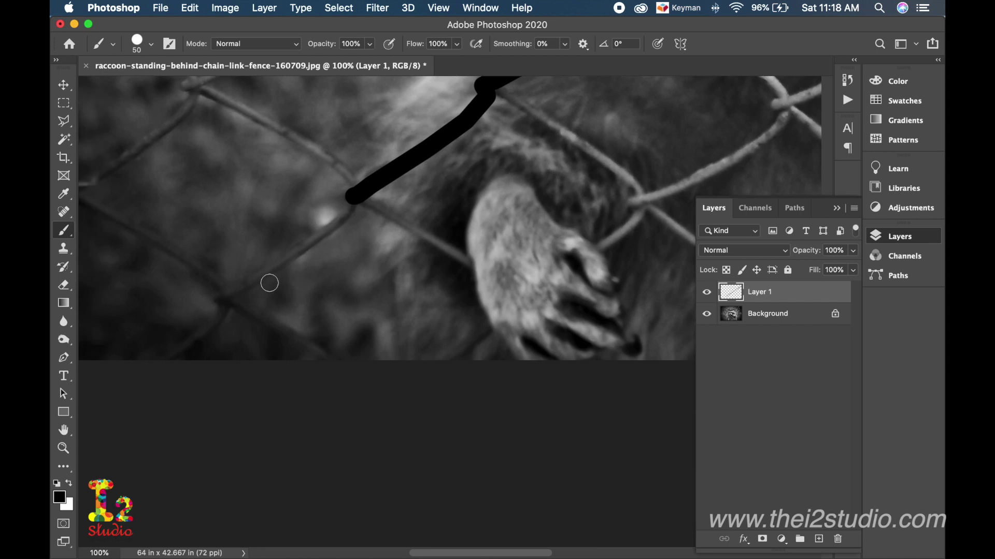
left_click(347, 206, "shift")
left_click(304, 247, "shift")
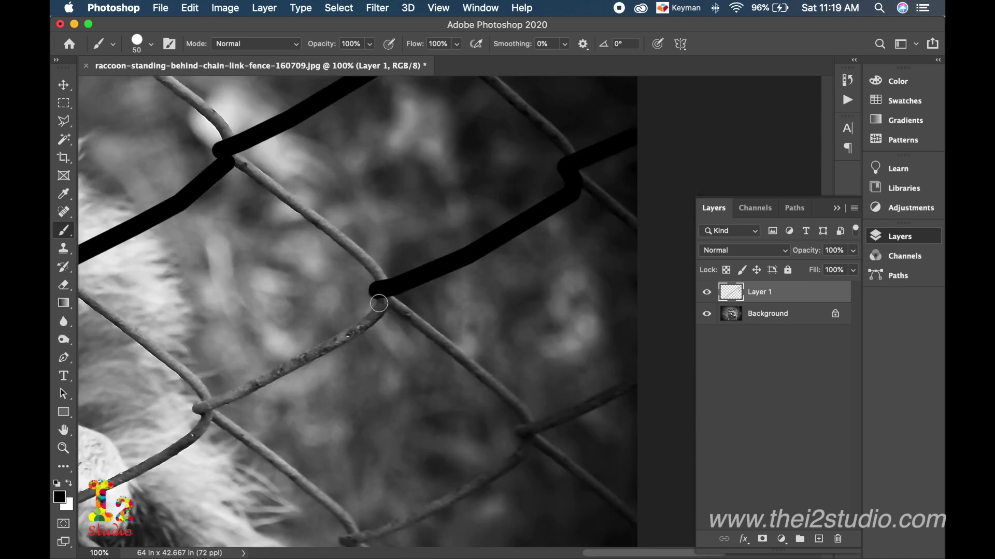
left_click_drag(378, 304, 382, 308)
scroll(382, 307, "down", 2)
scroll(382, 307, "down", 5)
scroll(383, 307, "left", 3)
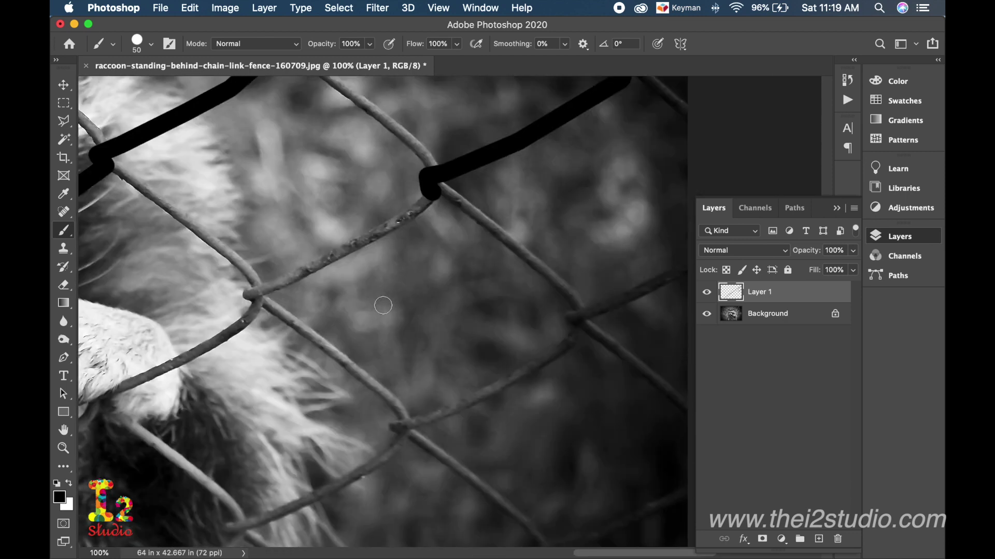
- Trace the next wire down-left to its junction and touch up the end
left_click(363, 239, "shift")
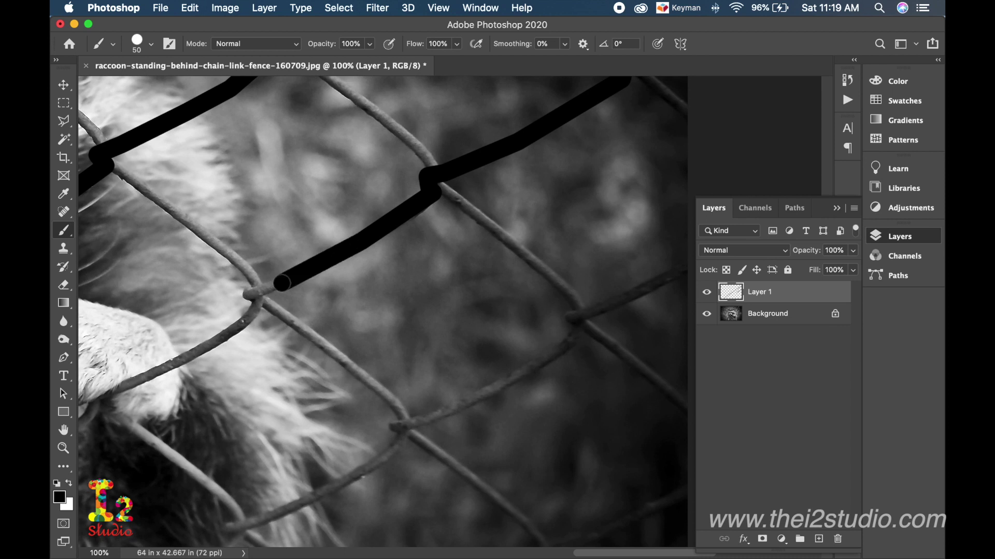
scroll(281, 282, "down", 1)
scroll(281, 282, "left", 3)
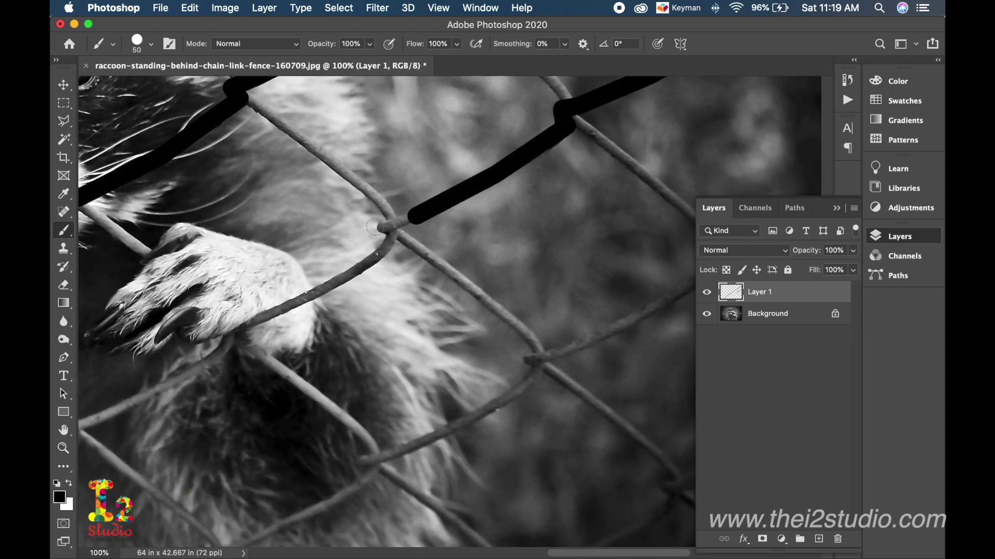
left_click(381, 227, "shift")
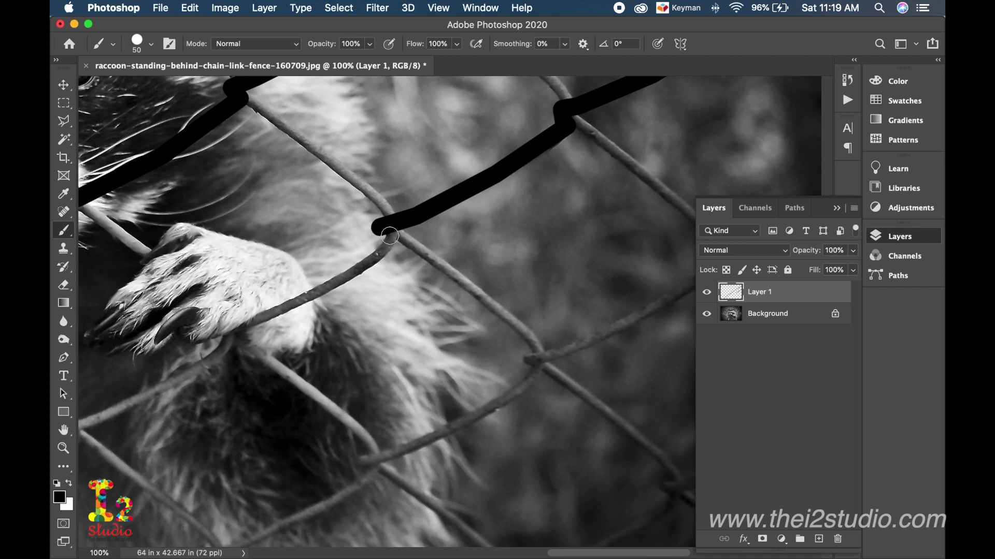
left_click(386, 247)
scroll(386, 248, "down", 3)
scroll(386, 247, "left", 4)
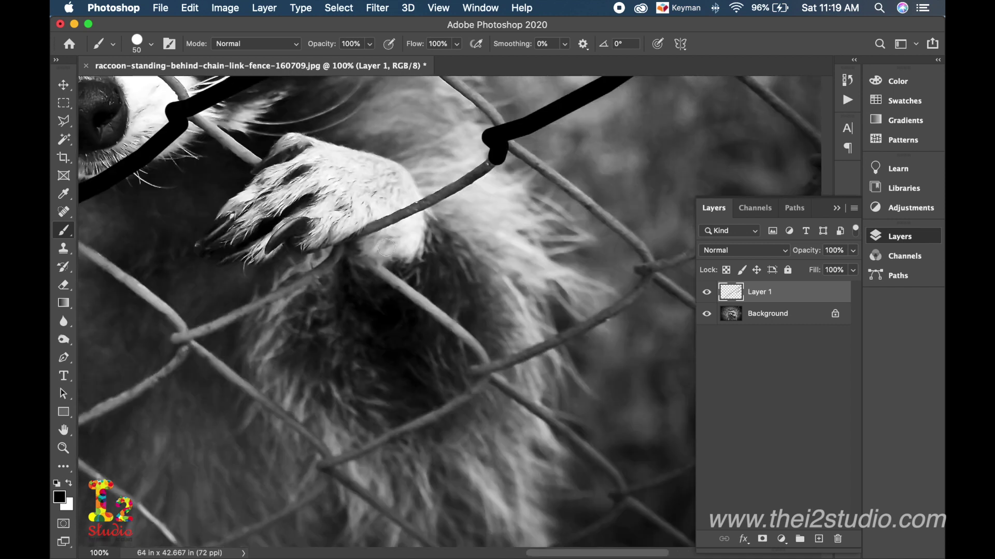
- Trace the wire above and under the paw to a lower junction, ending with a downward bend
left_click(428, 204, "shift")
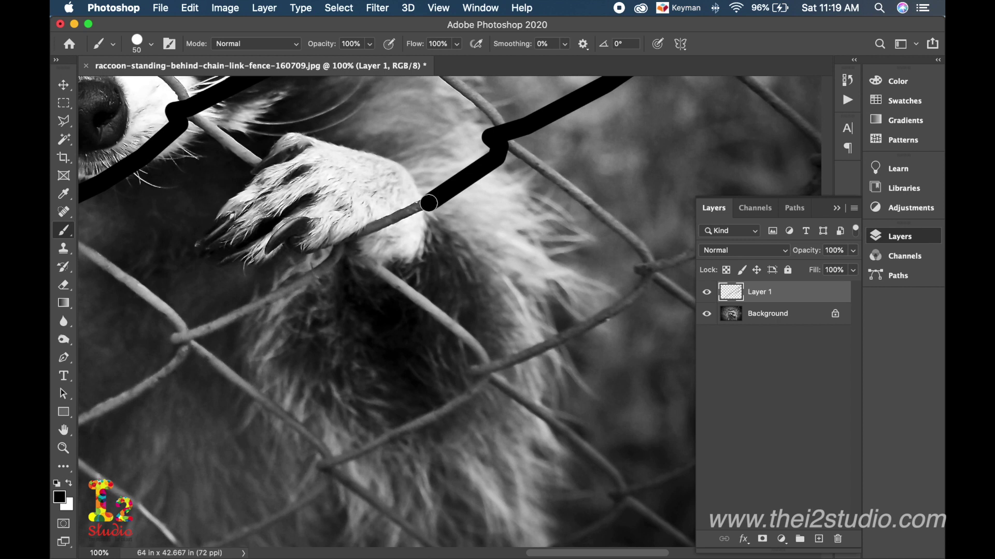
left_click(380, 223, "shift")
left_click(349, 243, "shift")
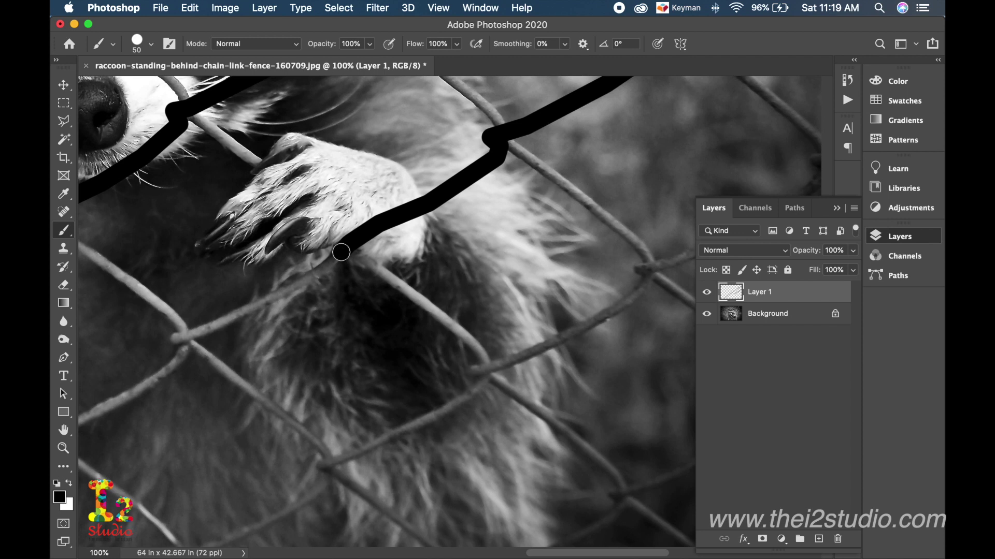
left_click(332, 264, "shift")
scroll(332, 263, "left", 5)
scroll(332, 263, "down", 2)
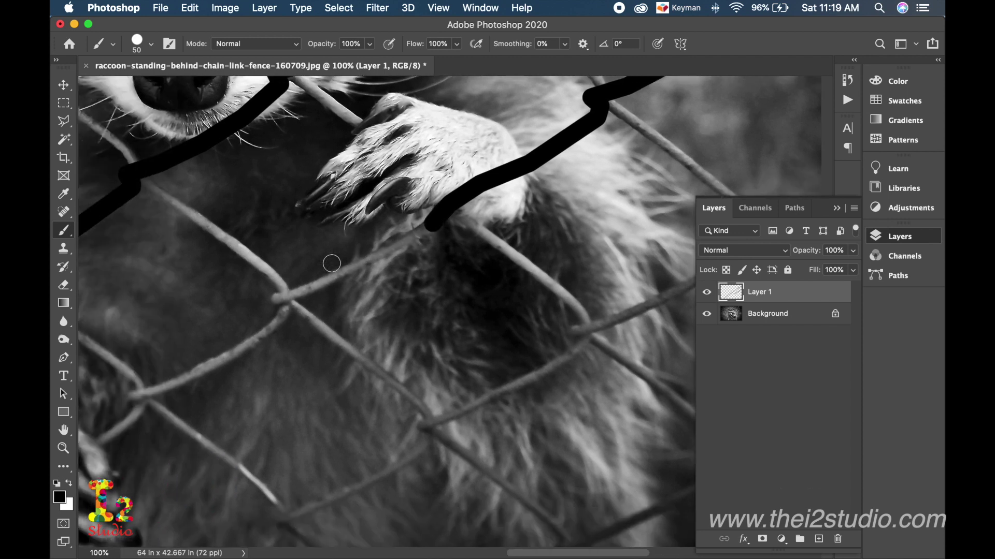
left_click(335, 276, "shift")
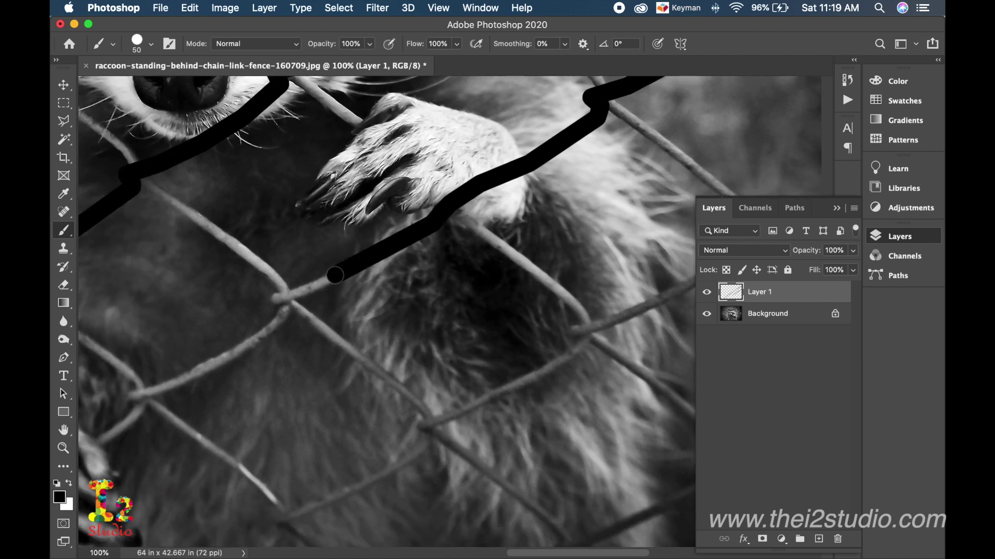
left_click(300, 292, "shift")
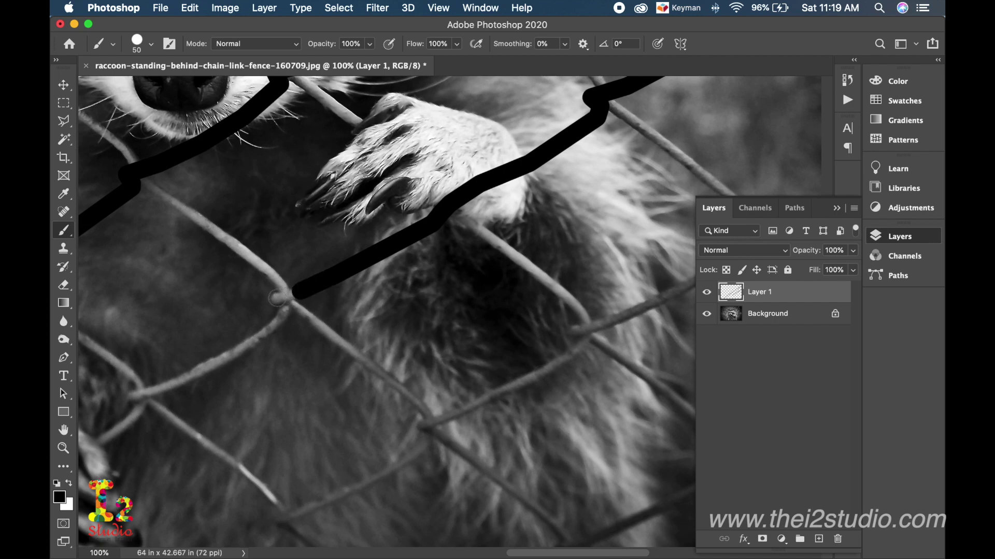
scroll(277, 298, "down", 3)
scroll(277, 298, "left", 1)
left_click(303, 241)
scroll(288, 266, "down", 3)
scroll(289, 267, "left", 3)
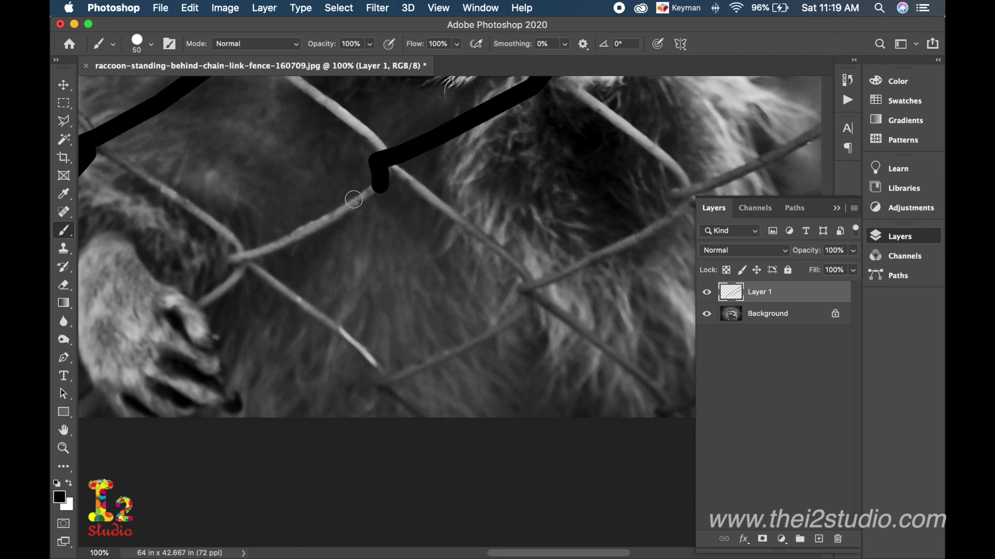
- Restart at the existing stroke's end and trace the wire down-left to its junction
left_click(254, 255, "shift")
scroll(253, 254, "down", 3)
scroll(254, 255, "left", 5)
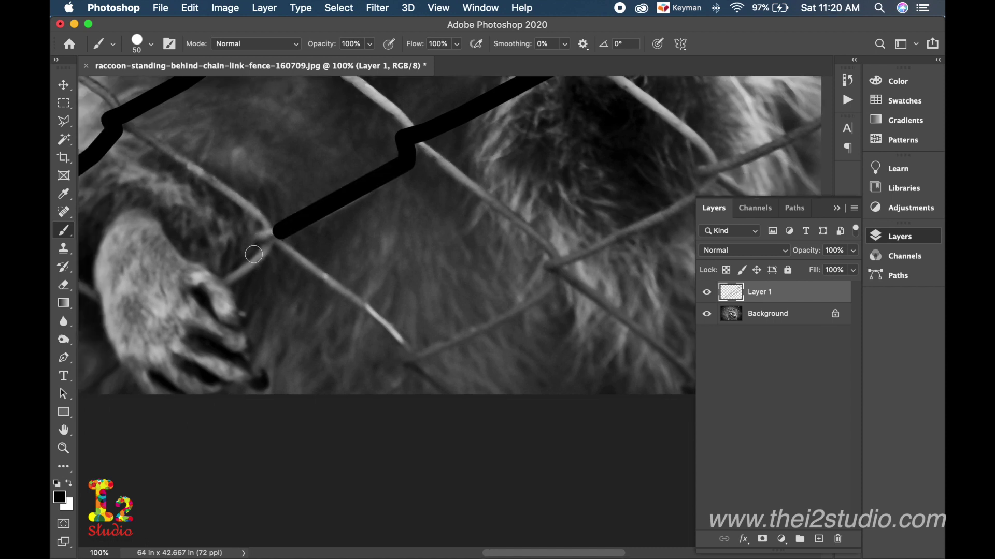
key("super+z")
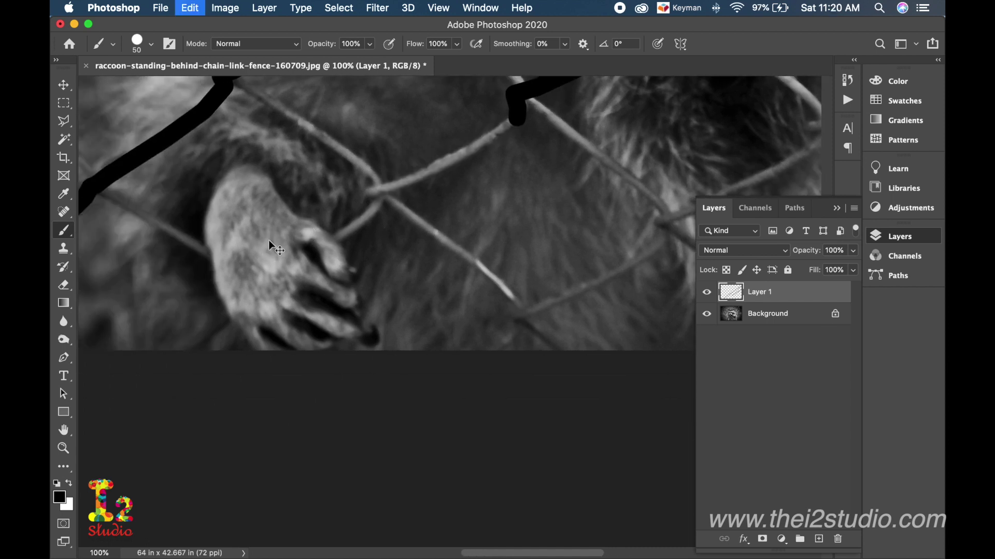
left_click(468, 153)
key("super+z")
left_click(510, 124)
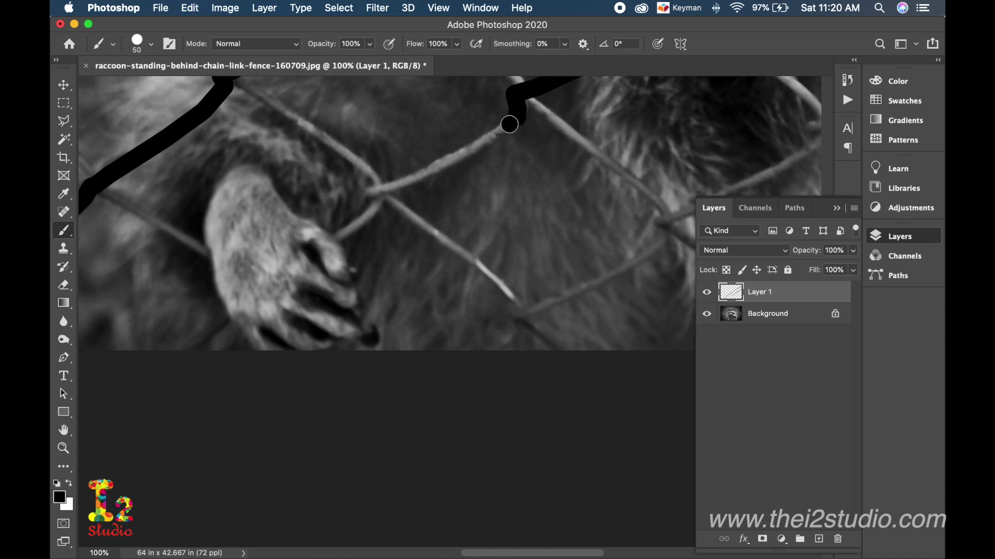
left_click(456, 154, "shift")
left_click_drag(449, 162, 445, 164)
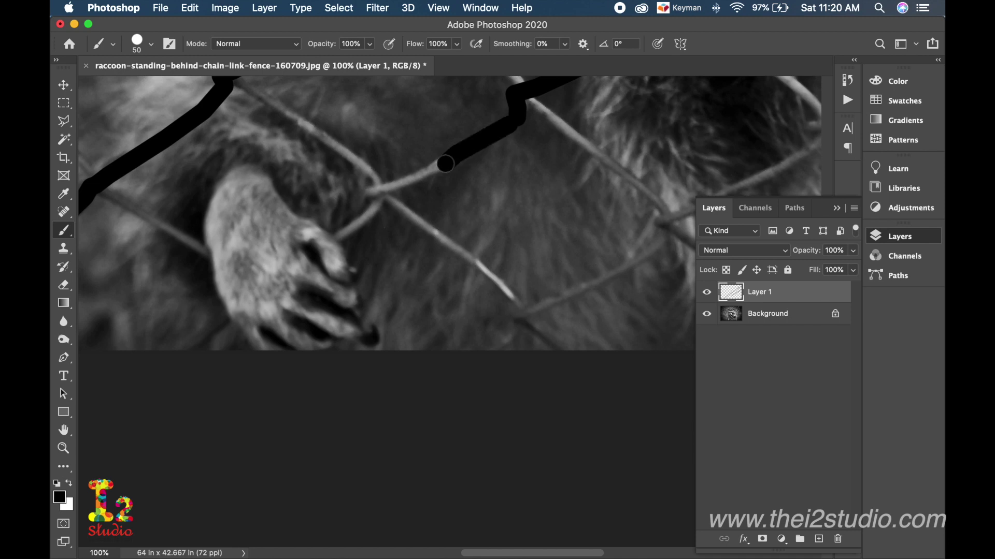
left_click(427, 170)
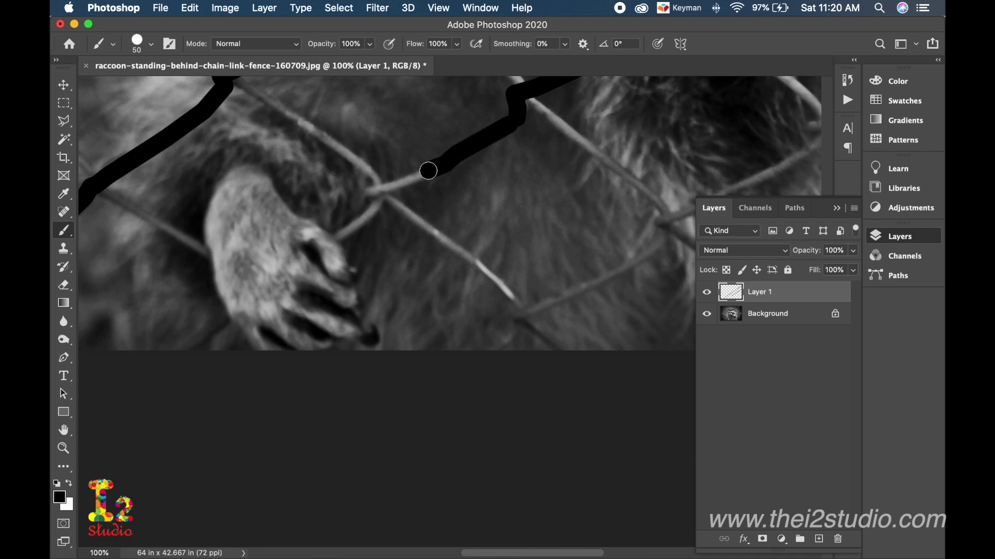
left_click(382, 191, "shift")
left_click_drag(382, 191, 373, 191)
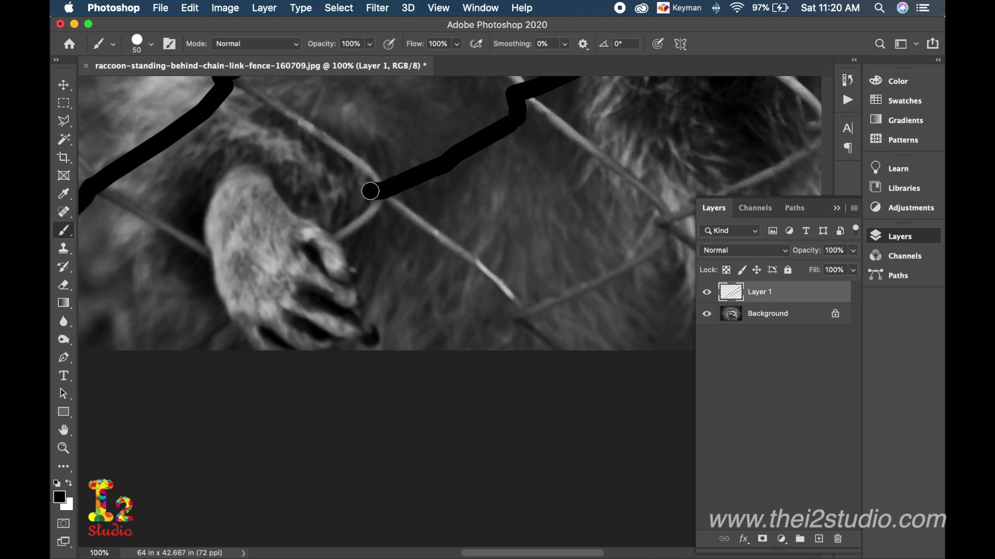
- Extend the stroke at the junction with a dab and a straight segment along the wire
scroll(373, 192, "down", 5)
scroll(373, 192, "left", 3)
left_click_drag(416, 132, 423, 136)
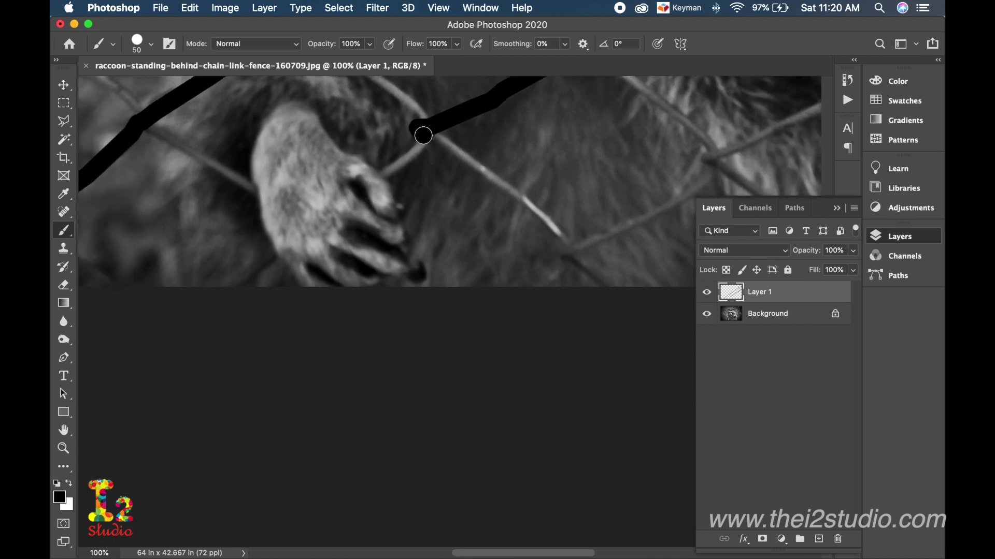
left_click(420, 148)
left_click(390, 172, "shift")
scroll(377, 185, "down", 5)
scroll(376, 184, "left", 5)
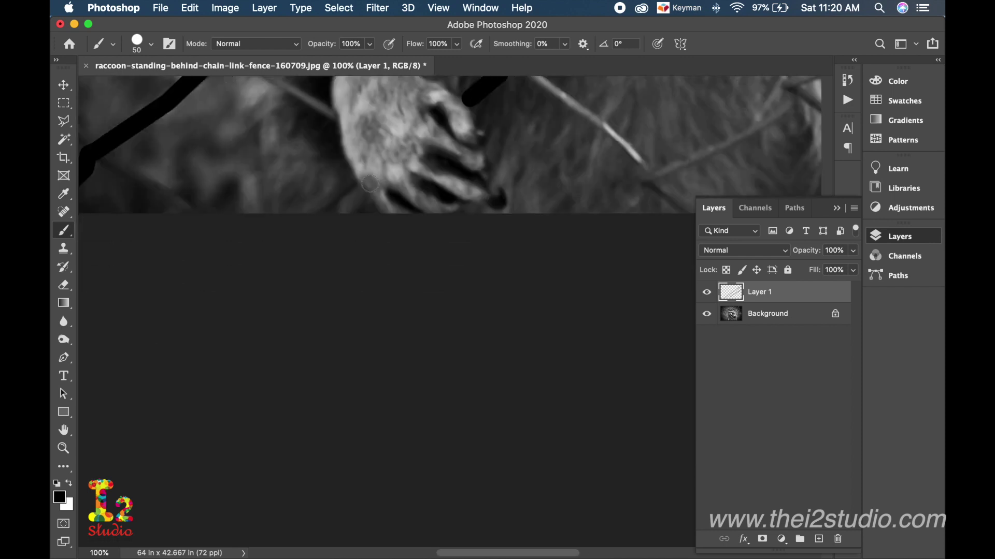
scroll(378, 187, "up", 2)
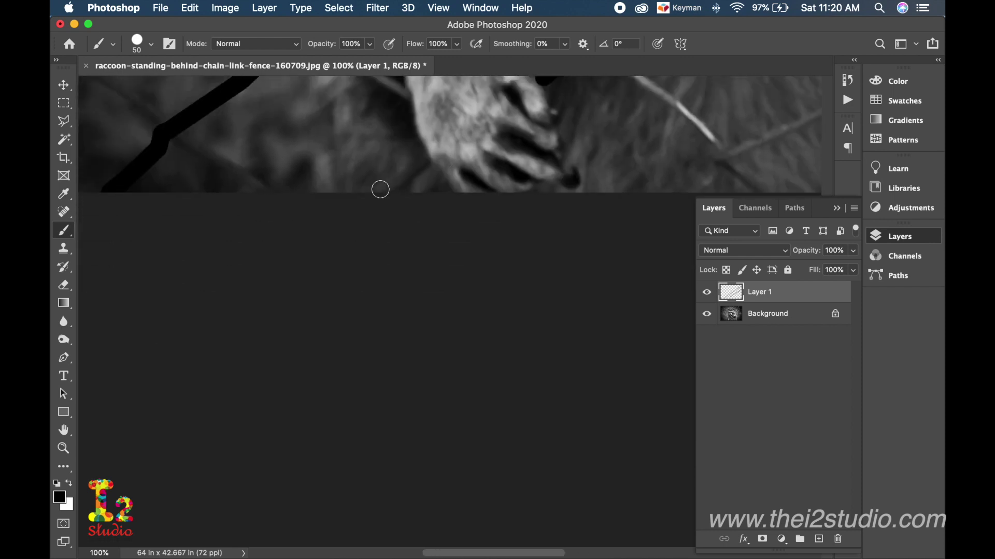
- Start a new short black stroke on a wire just beneath the paw
left_click(422, 183, "shift")
key("super+z")
left_click(430, 177)
left_click(414, 192, "shift")
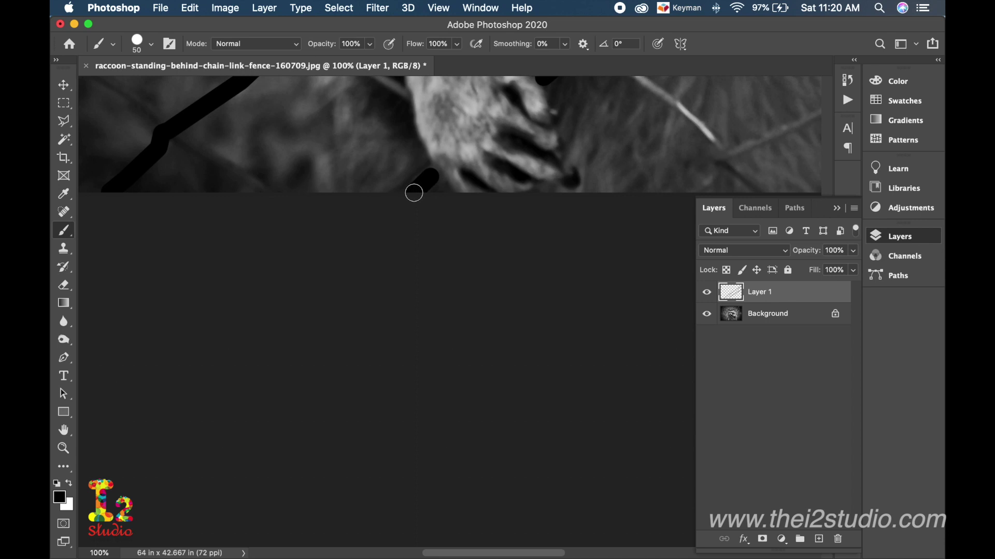
scroll(414, 193, "up", 10)
scroll(414, 192, "right", 5)
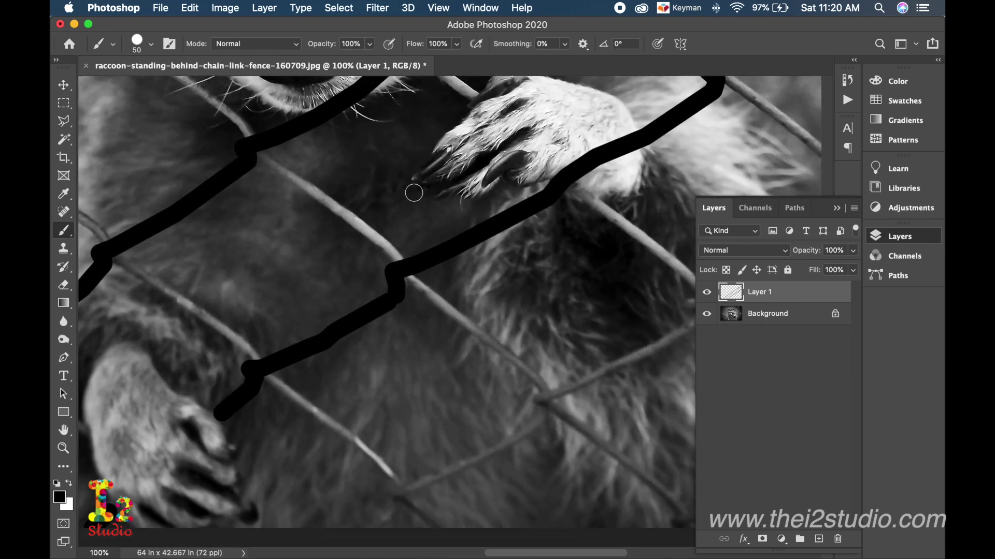
scroll(414, 192, "right", 10)
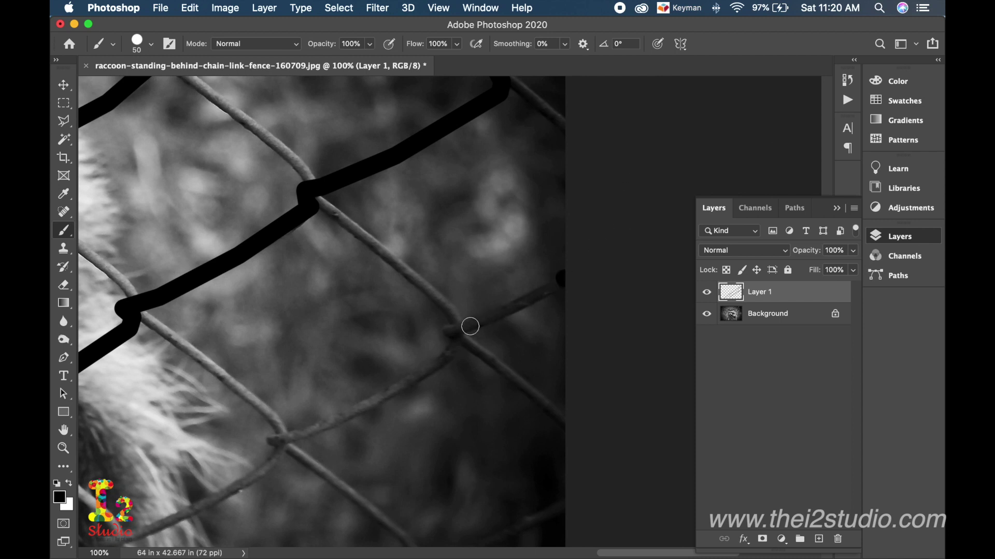
- Trace the wire from the image's right edge down-left to the junction in black
left_click(493, 321, "shift")
mouse_move(493, 320)
left_mouse_down()
mouse_move(450, 331)
mouse_move(449, 341)
left_mouse_up()
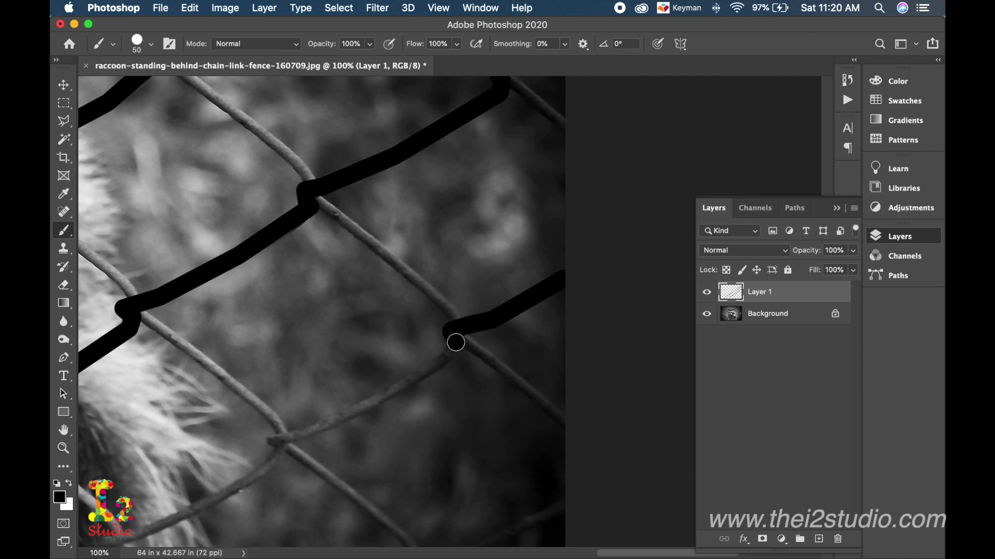
scroll(449, 353, "down", 5)
scroll(449, 353, "left", 3)
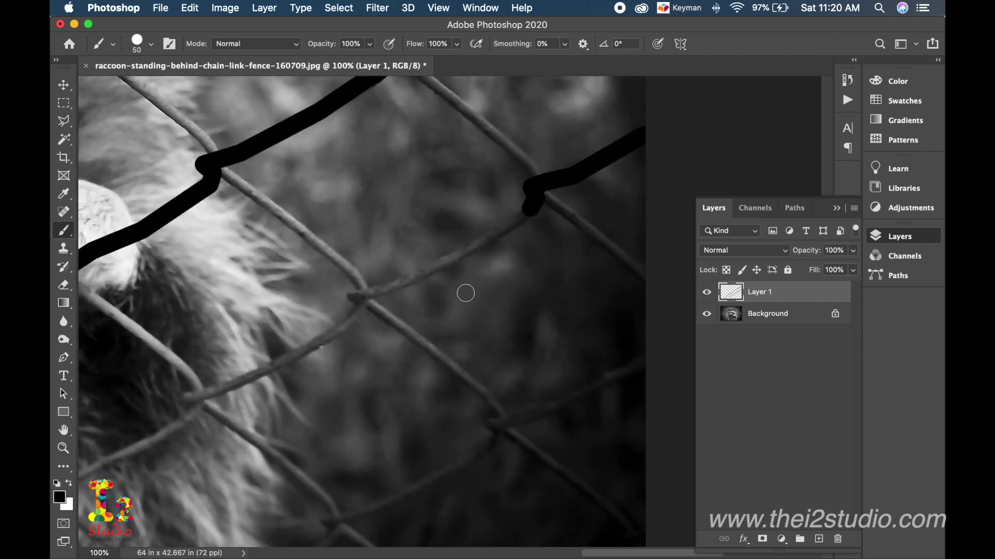
left_click(497, 235, "shift")
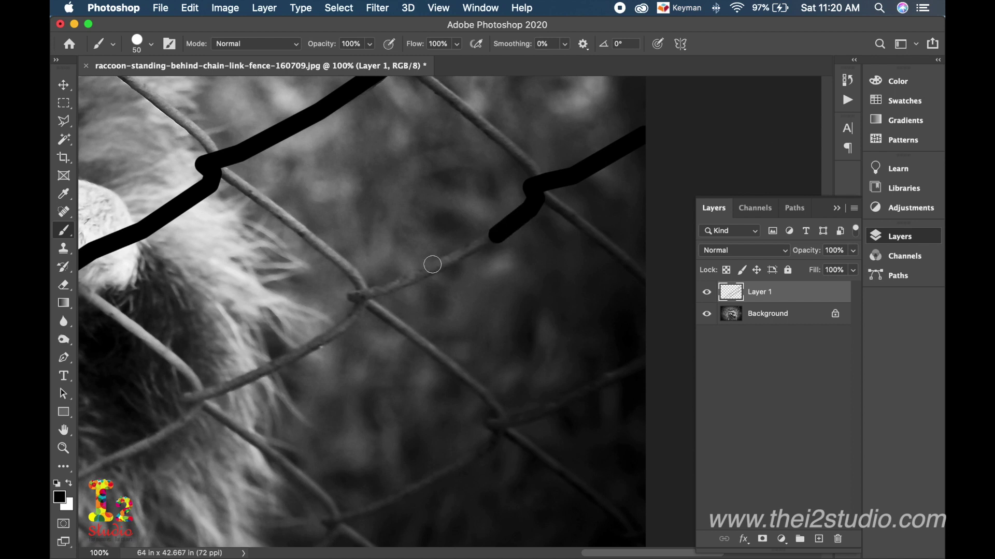
left_click(417, 274, "shift")
left_click(378, 293, "shift")
left_click(355, 296, "shift")
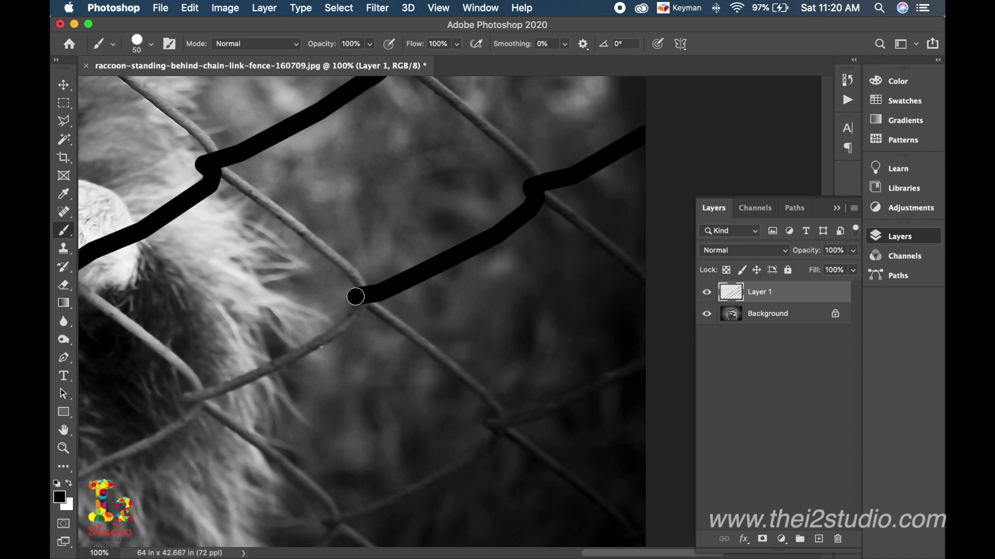
scroll(406, 288, "down", 3)
left_click(381, 258, "shift")
- Trace the next diagonal wire down-left to the wire crossing and dab its end
scroll(380, 259, "down", 5)
scroll(381, 259, "left", 5)
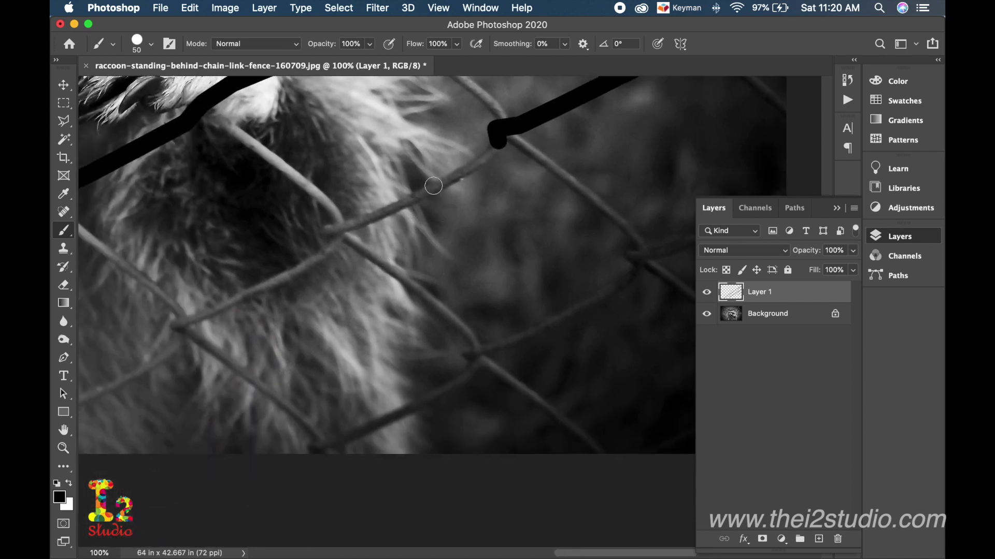
left_click(469, 168, "shift")
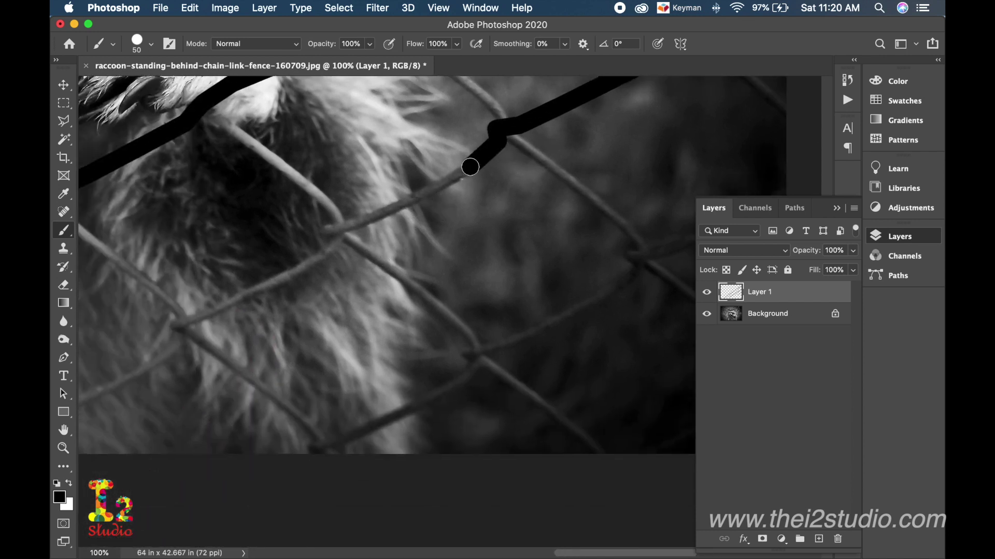
left_click(427, 190, "shift")
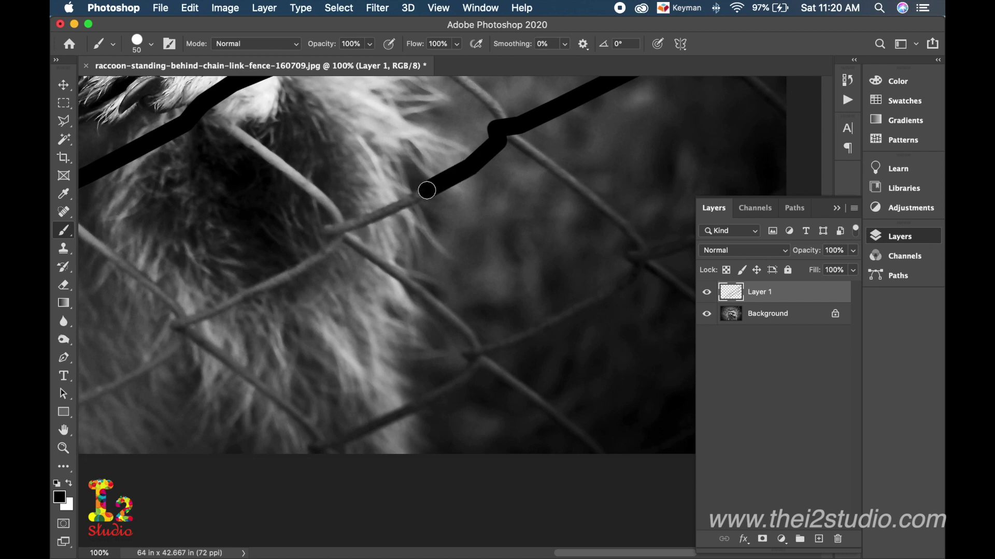
left_click(391, 208, "shift")
left_click(361, 224, "shift")
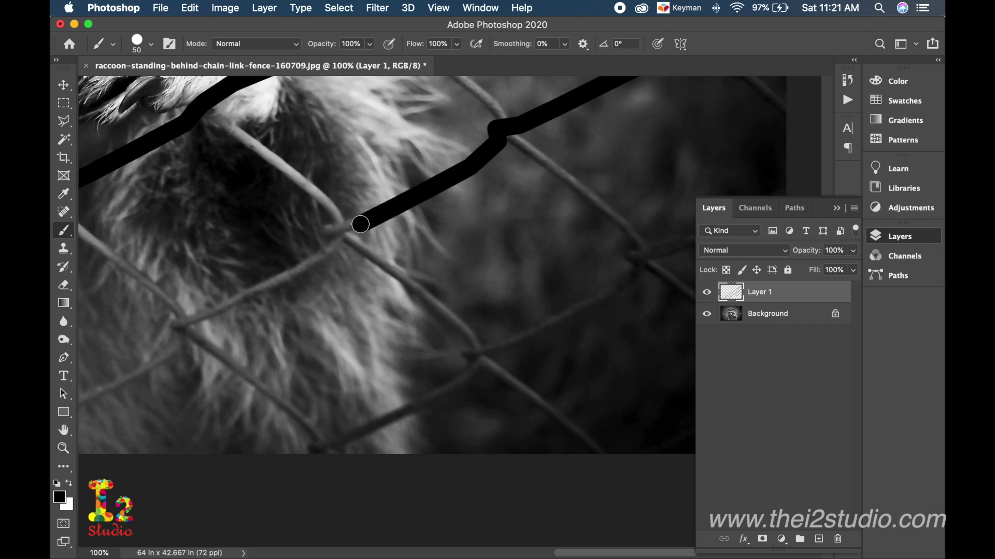
left_click(331, 229, "shift")
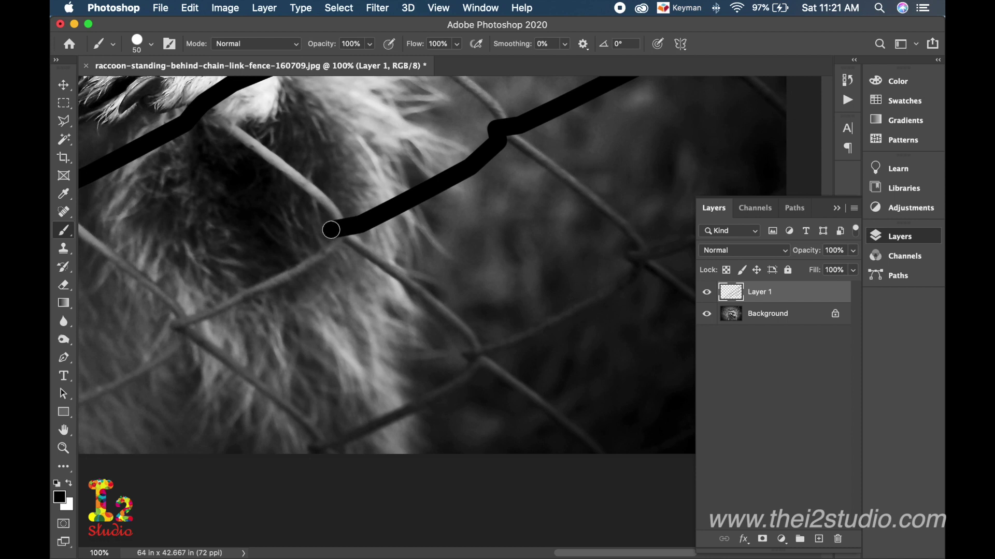
scroll(331, 229, "down", 5)
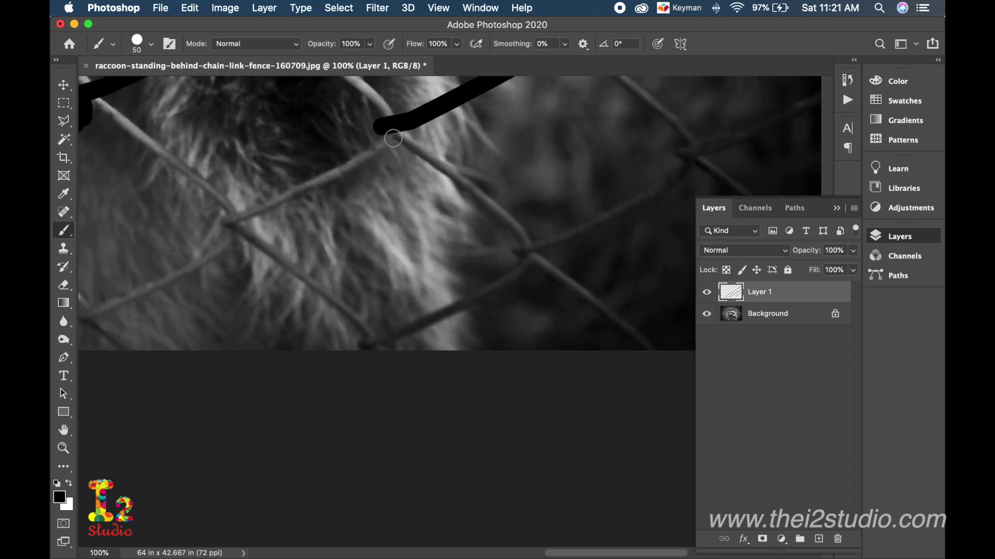
left_click(386, 136)
- Paint black over the wire running down-left across the fur, then straight down
left_click(322, 179, "shift")
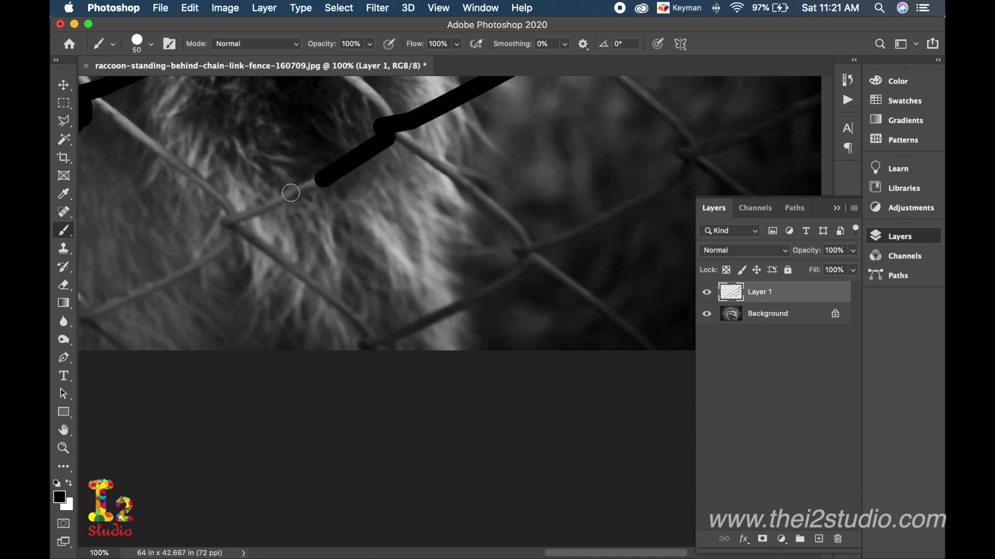
left_click(273, 203, "shift")
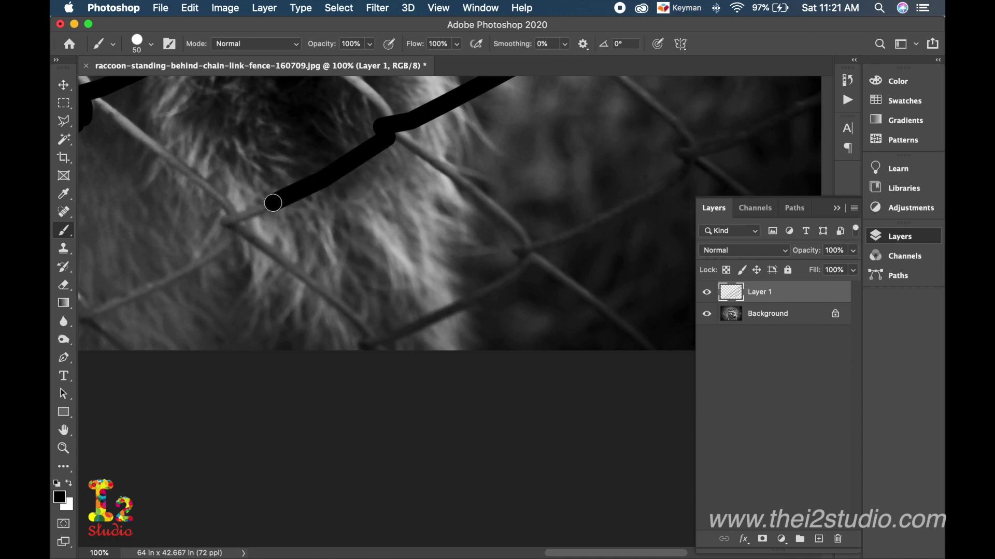
left_click(228, 219, "shift")
left_click(229, 233, "shift")
left_click(227, 242, "shift")
- Trace another diagonal wire down-left in straight black segments
scroll(226, 244, "down", 5)
scroll(225, 244, "left", 8)
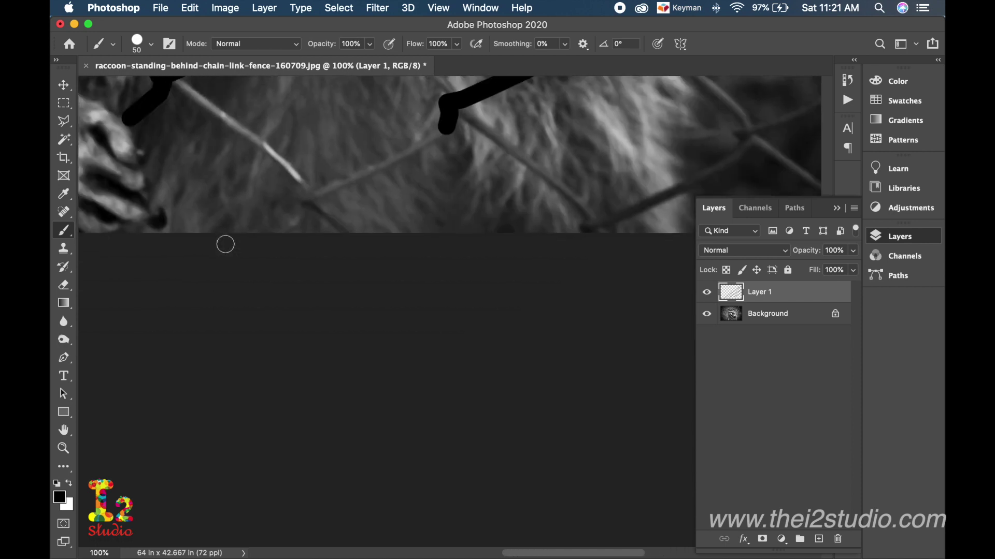
left_click(406, 150, "shift")
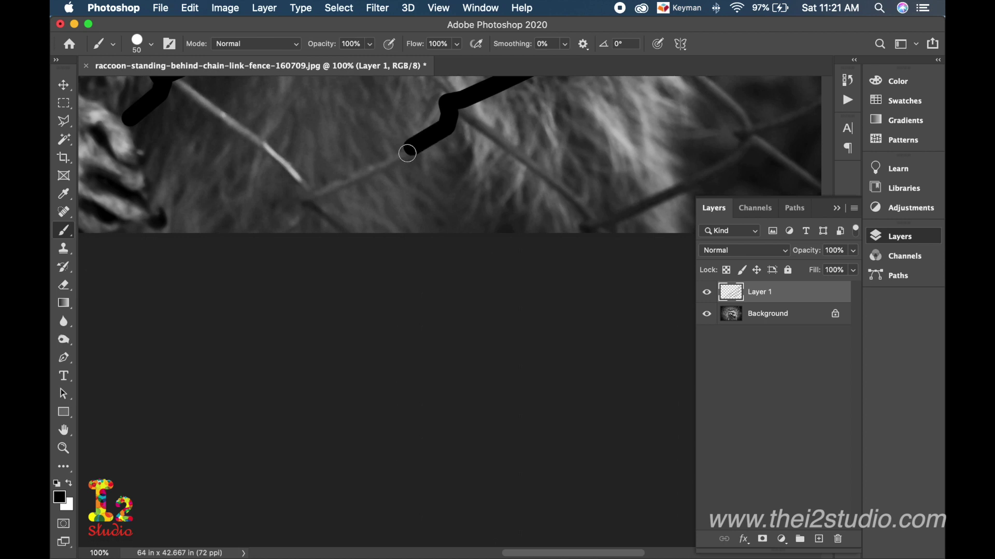
left_click(376, 169, "shift")
left_click(322, 195, "shift")
left_click(306, 199, "shift")
- Extend the black trace further down-left along that wire
scroll(307, 198, "up", 8)
scroll(307, 198, "right", 8)
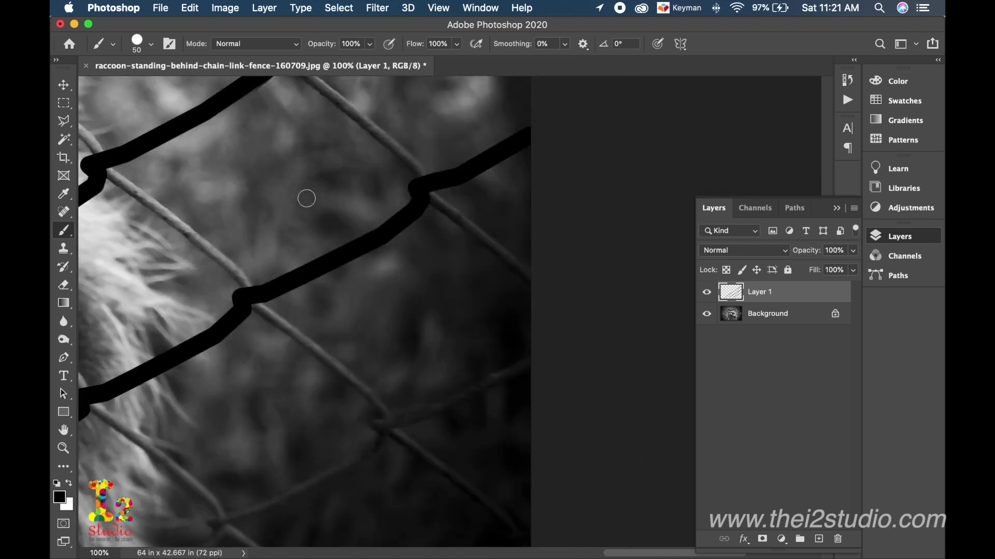
left_click(389, 422, "shift")
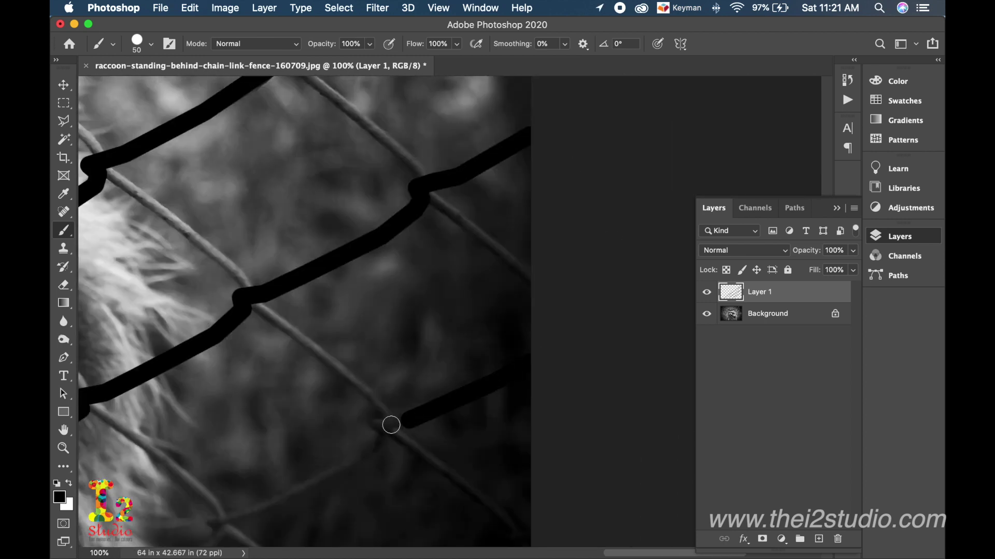
scroll(388, 384, "down", 4)
left_click(377, 363, "shift")
scroll(380, 363, "down", 2)
scroll(380, 362, "left", 3)
mouse_move(414, 328)
left_mouse_down()
mouse_move(344, 370)
mouse_move(284, 384)
left_mouse_up()
scroll(282, 384, "down", 5)
scroll(321, 336, "left", 3)
left_click(355, 306, "shift")
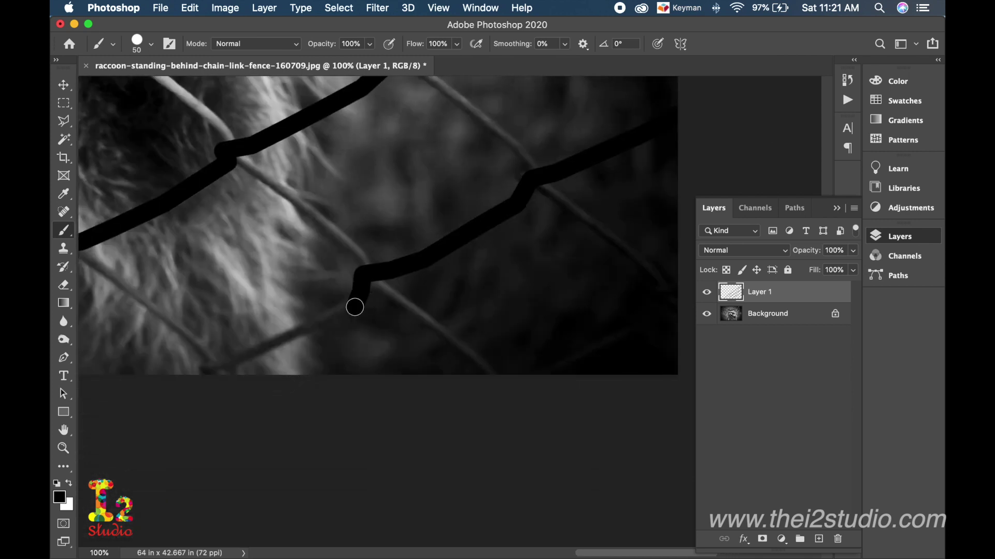
scroll(353, 304, "down", 3)
scroll(352, 304, "left", 2)
left_click(247, 331, "shift")
scroll(455, 250, "up", 20)
scroll(455, 250, "right", 10)
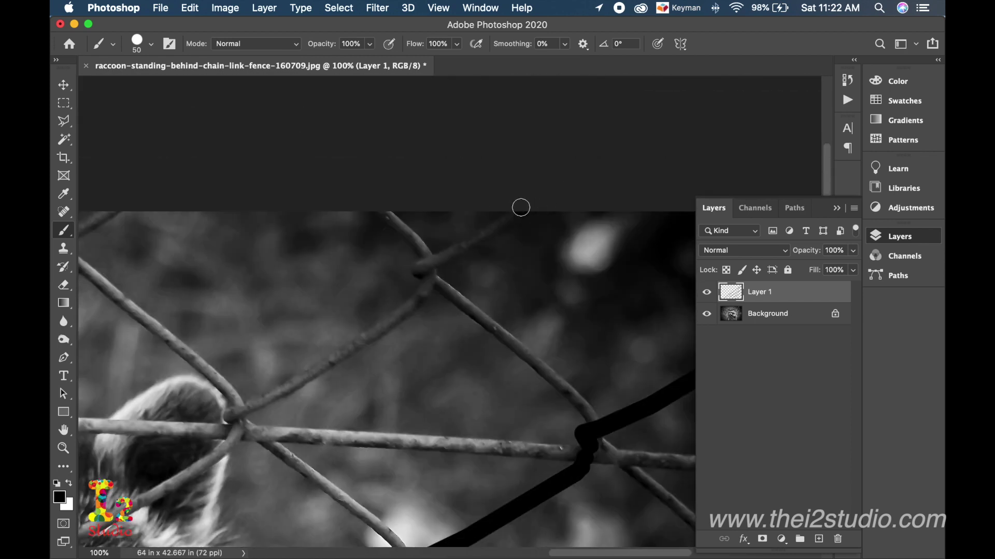
- Trace a wire from the top edge to the fence knot and cover the knot
left_click(521, 208)
left_click(420, 271, "shift")
mouse_move(419, 271)
left_mouse_down()
mouse_move(436, 288)
mouse_move(410, 306)
left_mouse_up()
scroll(404, 290, "down", 3)
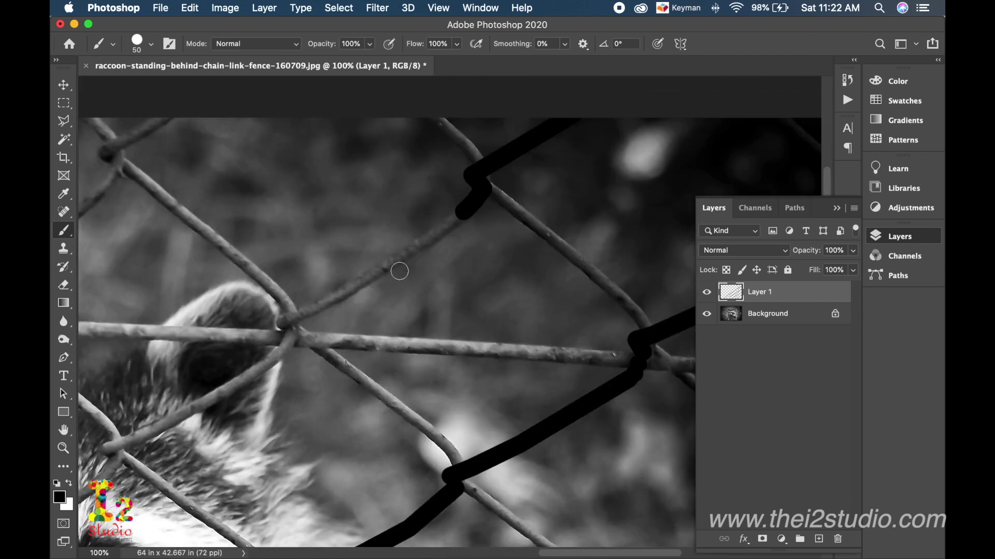
scroll(414, 306, "left", 5)
left_click(435, 310, "shift")
left_click(416, 317, "shift")
left_click(419, 309)
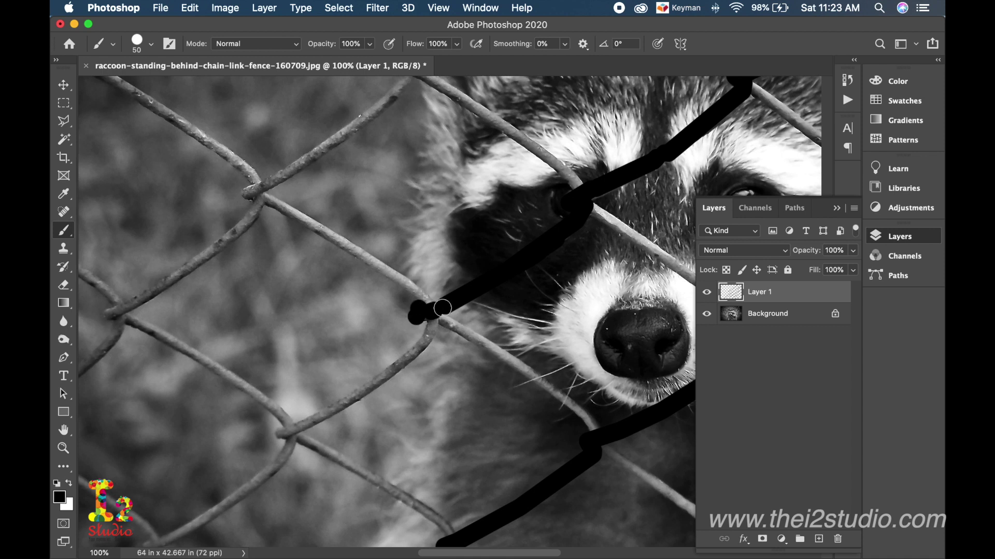
left_click(434, 319)
- Continue the black trace down-left from the knot along the wire
left_click(425, 342, "shift")
left_click(404, 358, "shift")
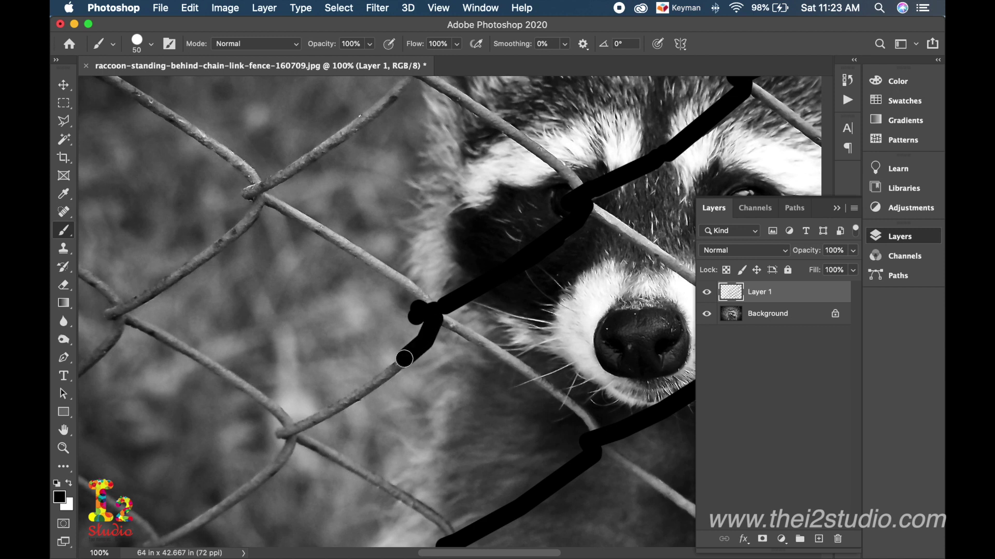
left_click(393, 372, "shift")
left_click(380, 376, "shift")
left_click(305, 422, "shift")
- Finish tracing that wire toward the photo's lower-left corner
mouse_move(305, 422)
left_mouse_down()
mouse_move(368, 268)
mouse_move(499, 216)
left_mouse_up()
left_click(500, 231, "shift")
left_click(435, 295, "shift")
left_click(374, 329, "shift")
left_click(277, 418, "shift")
mouse_move(268, 449)
left_mouse_down()
mouse_move(378, 238)
mouse_move(506, 129)
left_mouse_up()
- Trace a wire from the top edge down-left toward the raccoon's face
left_click(593, 214)
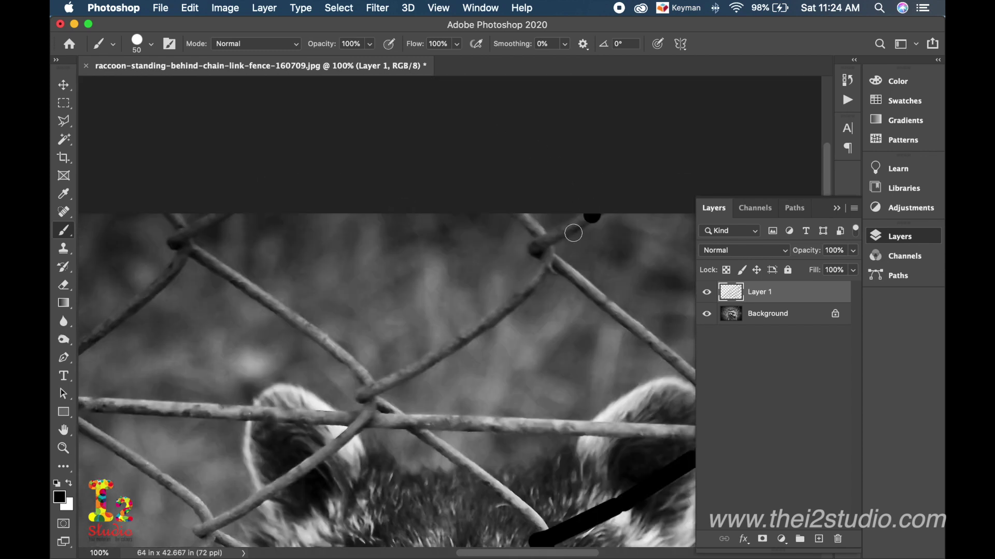
left_click(541, 248, "shift")
left_click_drag(542, 247, 545, 274)
left_click(456, 277, "shift")
mouse_move(474, 331)
left_mouse_down()
mouse_move(547, 215)
mouse_move(437, 309)
left_mouse_up()
left_click(373, 291, "shift")
left_click(282, 353, "shift")
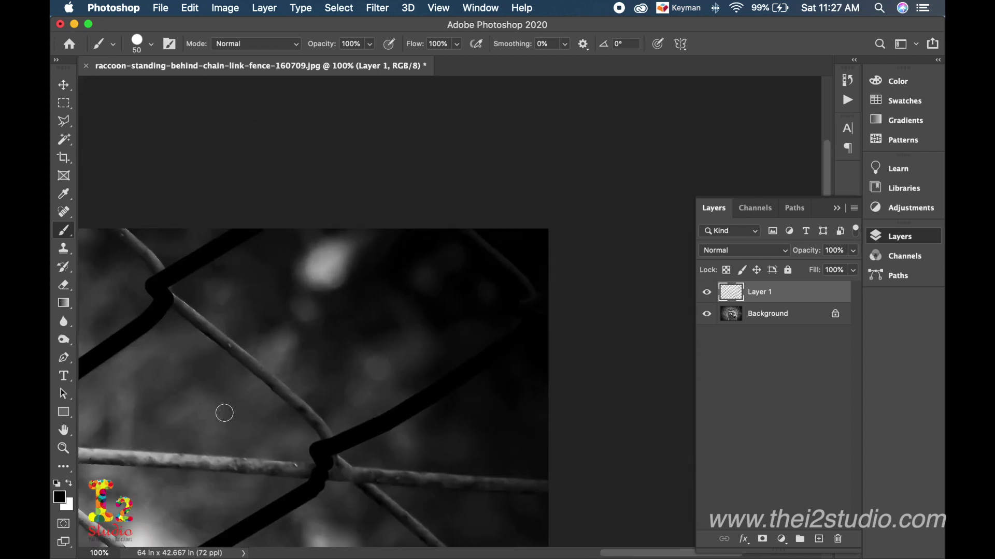
- Trace another wire from the top edge through the junction in black
left_click(549, 302, "shift")
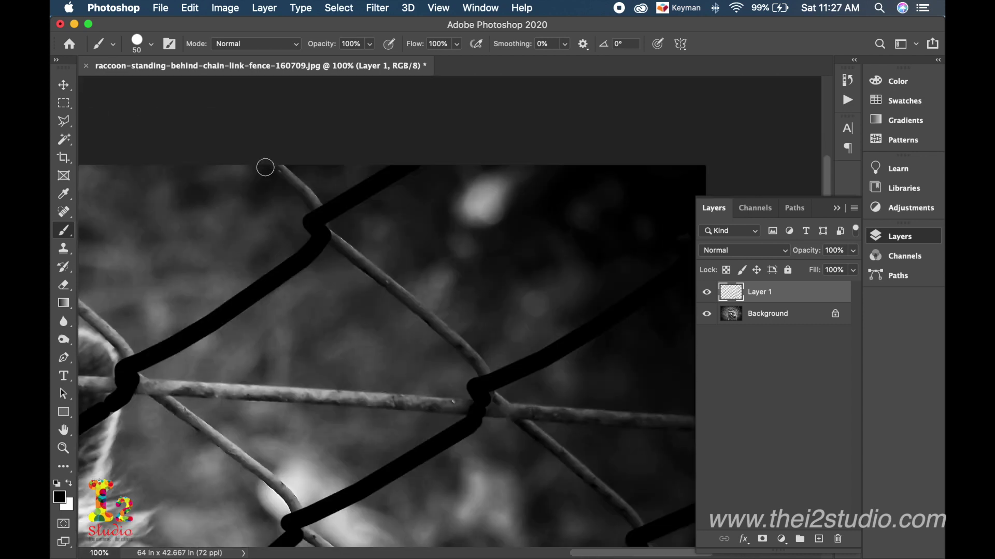
left_click(264, 164)
left_click(317, 204, "shift")
left_click(439, 325, "shift")
left_click(484, 369, "shift")
left_click(505, 399, "shift")
scroll(506, 400, "down", 8)
scroll(506, 401, "right", 5)
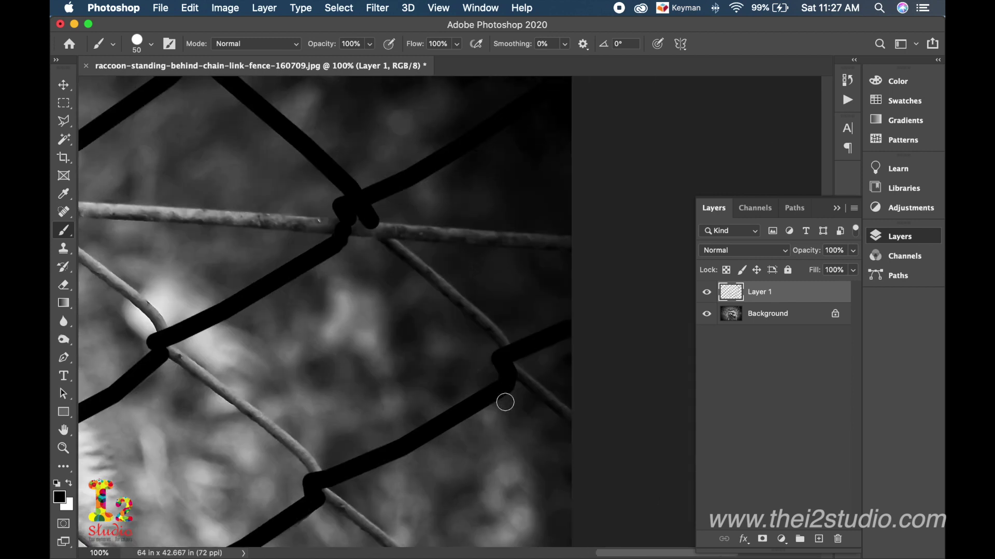
left_click(506, 333, "shift")
left_click(582, 409, "shift")
scroll(582, 409, "left", 5)
scroll(582, 409, "up", 5)
- Trace the wire near the image top to the junction, cover leftover bits, and zoom out
left_click(241, 157)
left_click(261, 195, "shift")
left_click(375, 284, "shift")
left_click(441, 343, "shift")
scroll(443, 350, "down", 5)
scroll(443, 350, "right", 4)
left_click(396, 290)
left_click_drag(396, 290, 454, 327)
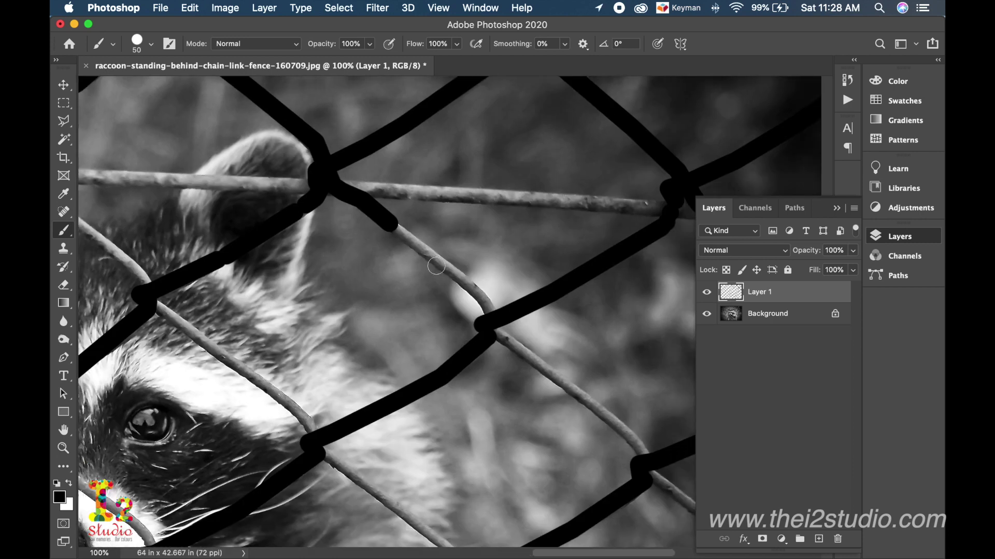
key("super+minus")
key("super+minus")
key("super+minus")
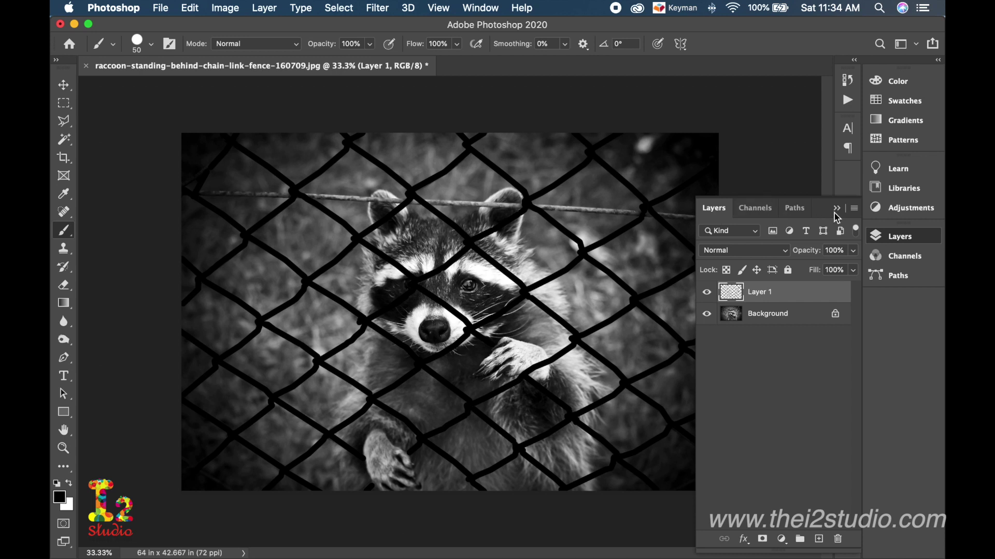
- Zoom in to 100% on the horizontal wire at the top of the photo
left_click(63, 448)
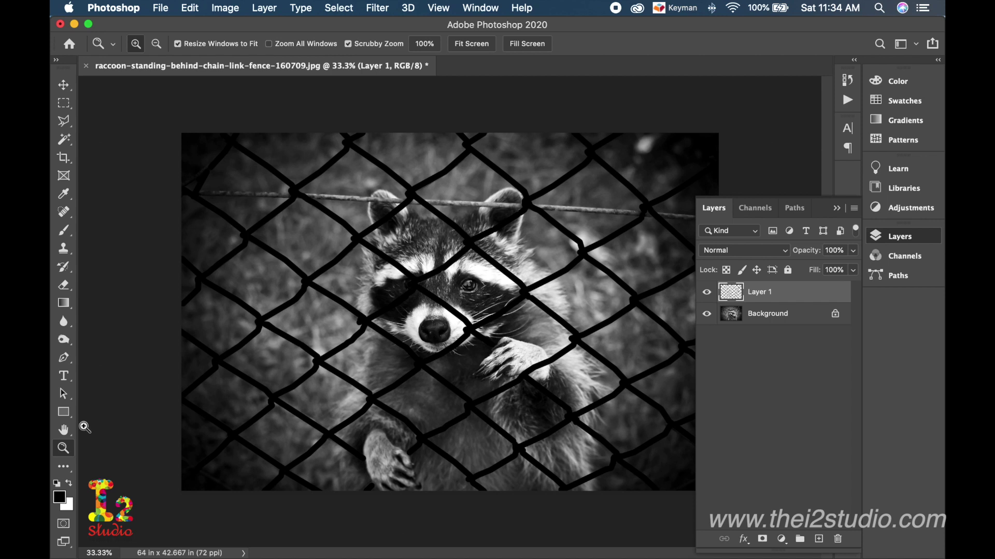
left_click(308, 177)
left_click(308, 176)
left_click(308, 188)
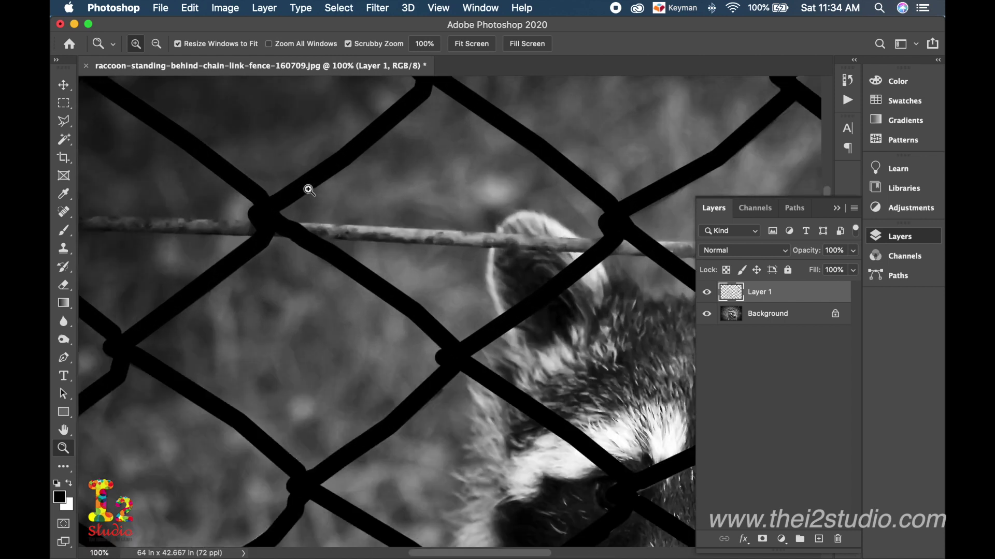
scroll(309, 191, "up", 2)
scroll(309, 191, "left", 2)
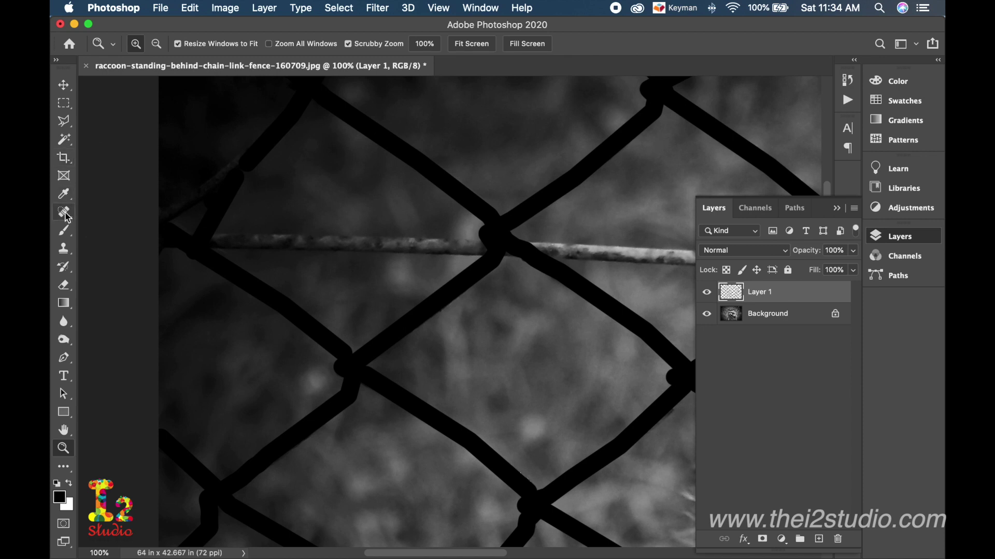
- With a size-70 brush, paint a black line over the horizontal wire up to the ear, redoing a misplaced stroke
left_click(64, 230)
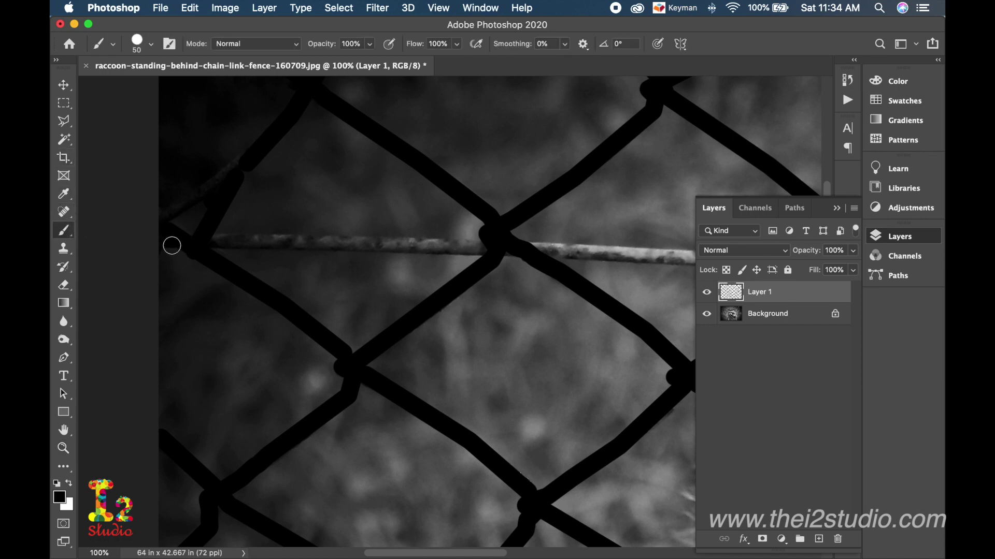
key("bracketright")
key("bracketright")
left_click(480, 246, "shift")
key("super+z")
scroll(485, 247, "right", 5)
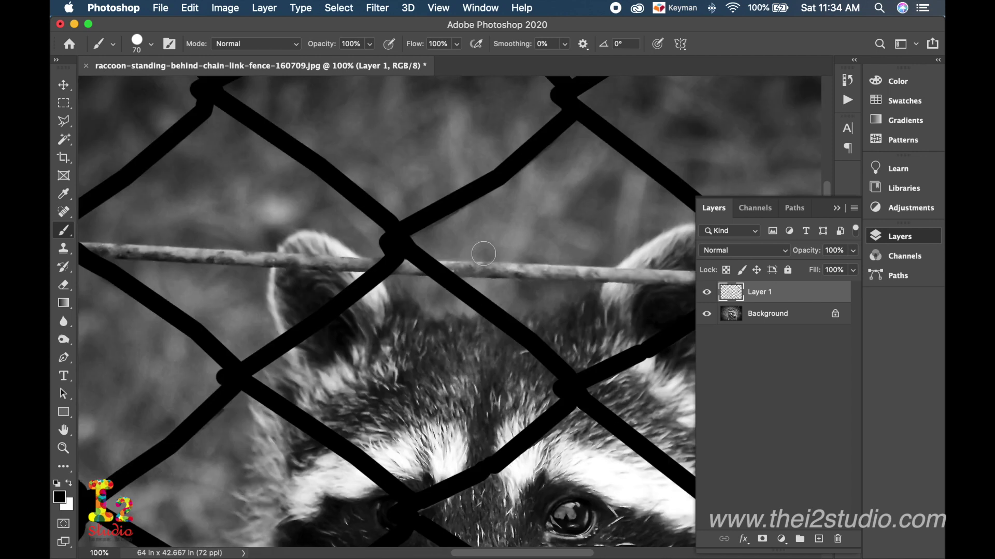
left_click(359, 263, "shift")
scroll(359, 265, "left", 5)
scroll(359, 265, "right", 6)
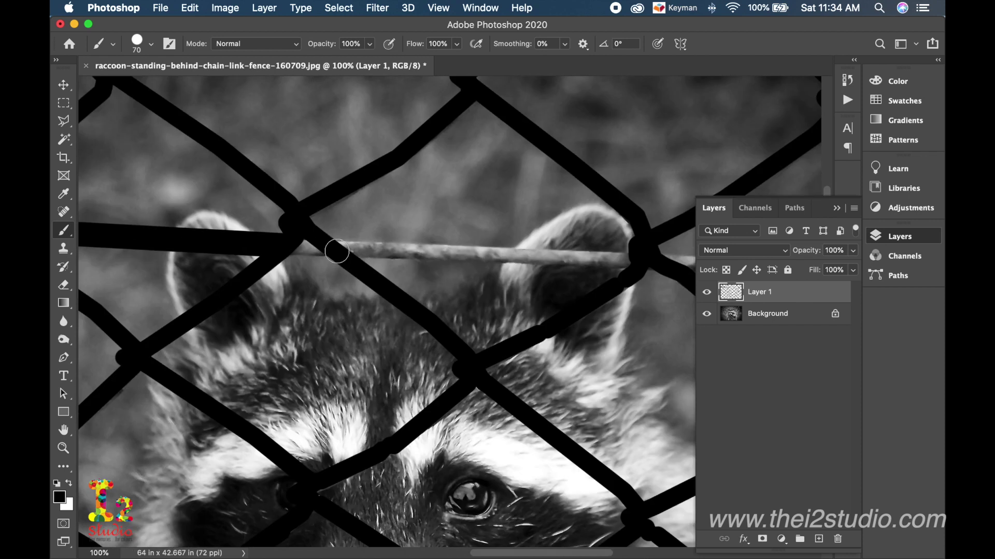
left_click_drag(310, 250, 333, 248)
scroll(383, 254, "right", 3)
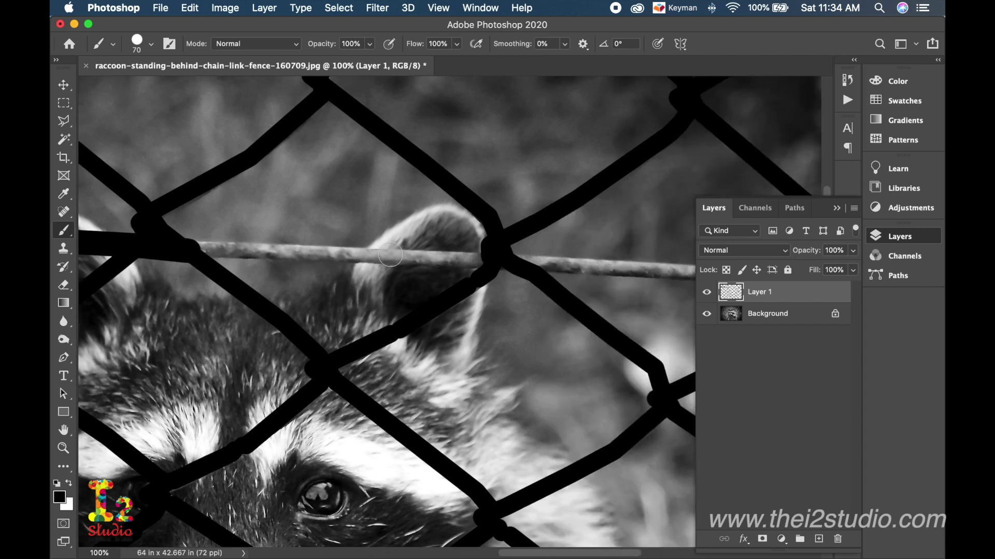
left_click(484, 260, "shift")
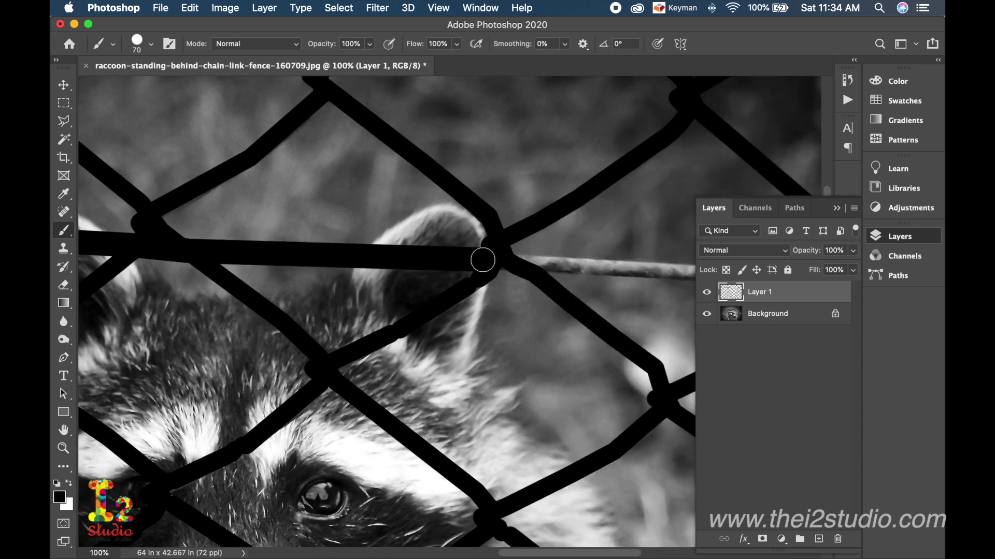
- Continue the black line to the image's right edge, then zoom out to the whole photo
scroll(487, 254, "right", 10)
scroll(466, 267, "left", 10)
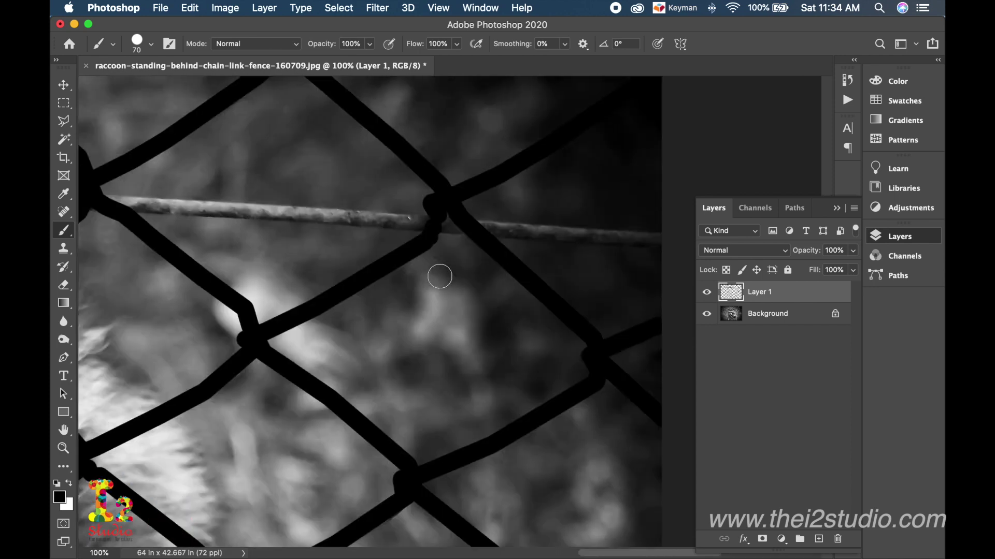
scroll(439, 276, "up", 2)
scroll(440, 276, "right", 10)
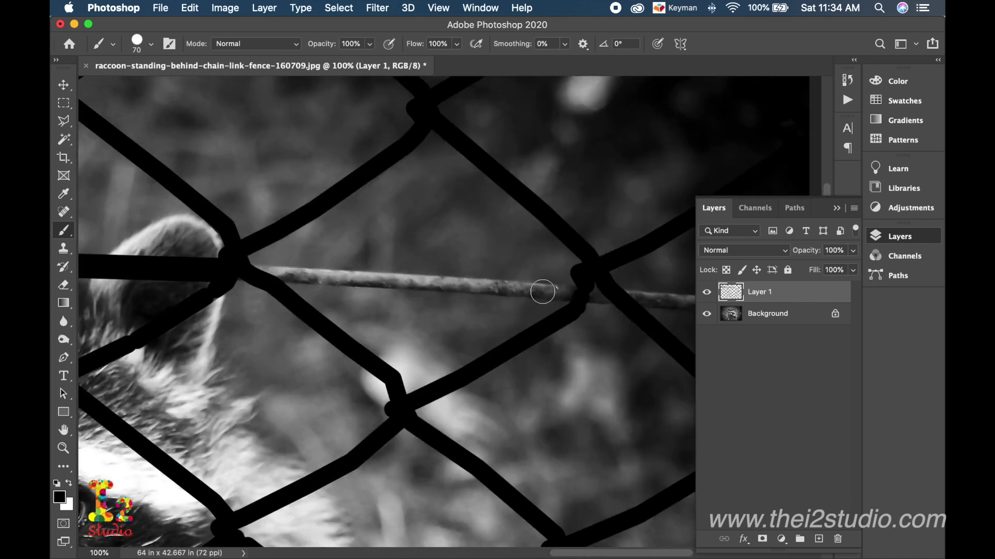
scroll(562, 283, "right", 3)
scroll(550, 287, "down", 1)
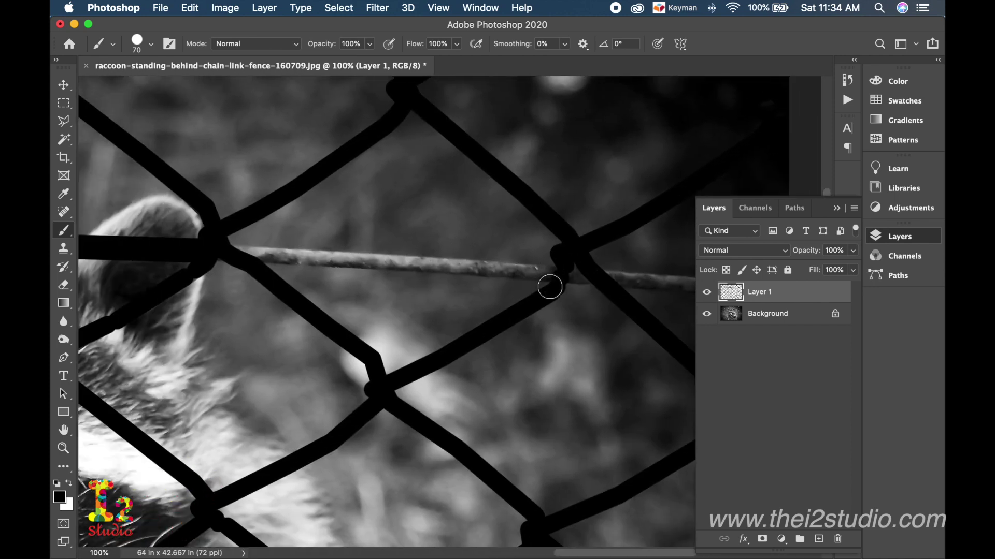
scroll(549, 287, "down", 1)
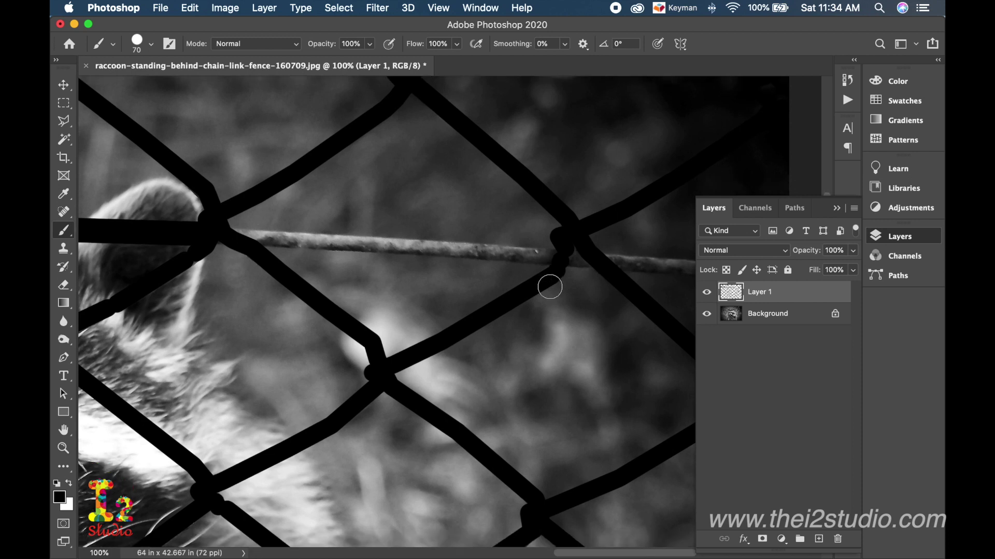
scroll(549, 287, "down", 2)
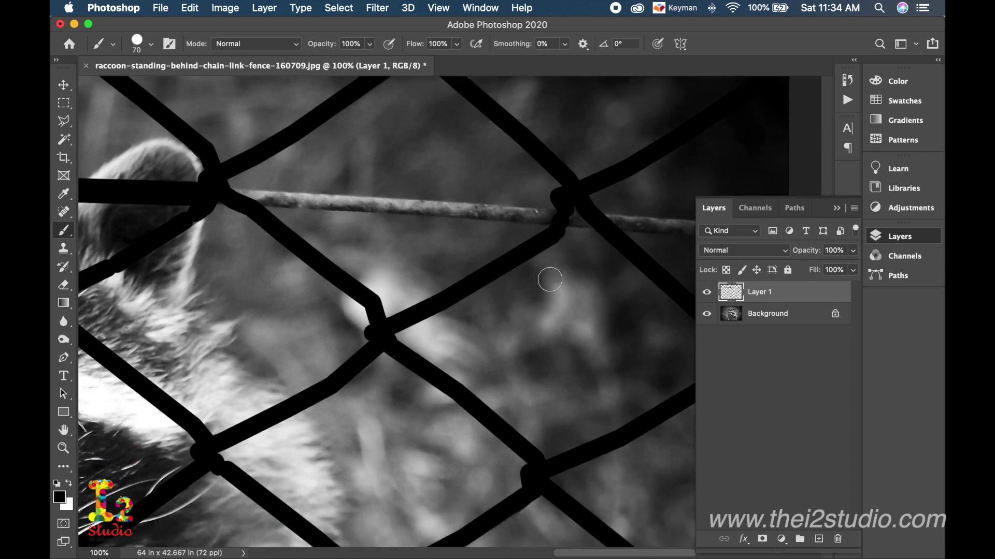
scroll(545, 278, "up", 4)
left_click(547, 295, "shift")
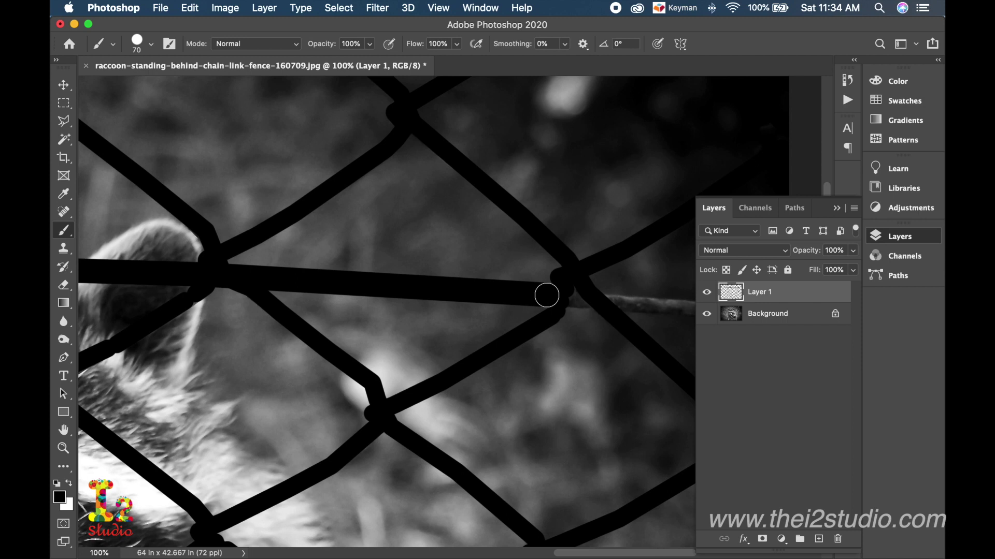
left_click(582, 300)
scroll(591, 302, "right", 5)
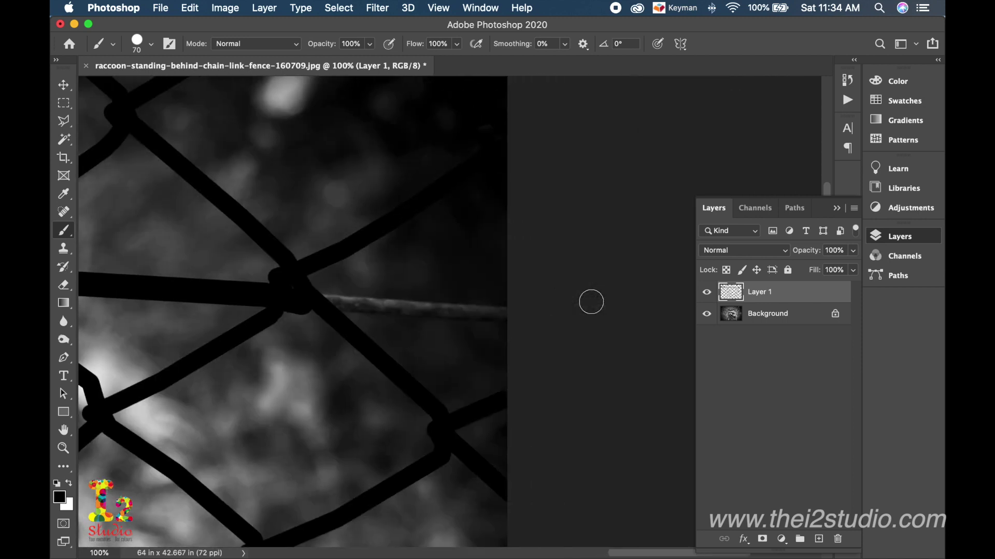
left_click(519, 312, "shift")
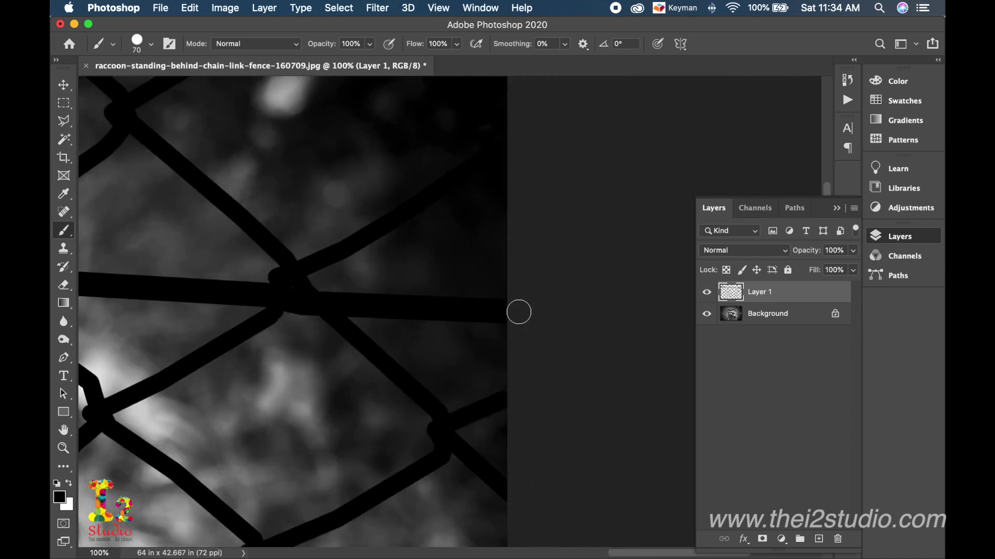
scroll(518, 313, "left", 2)
key("super+minus")
key("super+minus")
key("super+minus")
key("super+minus")
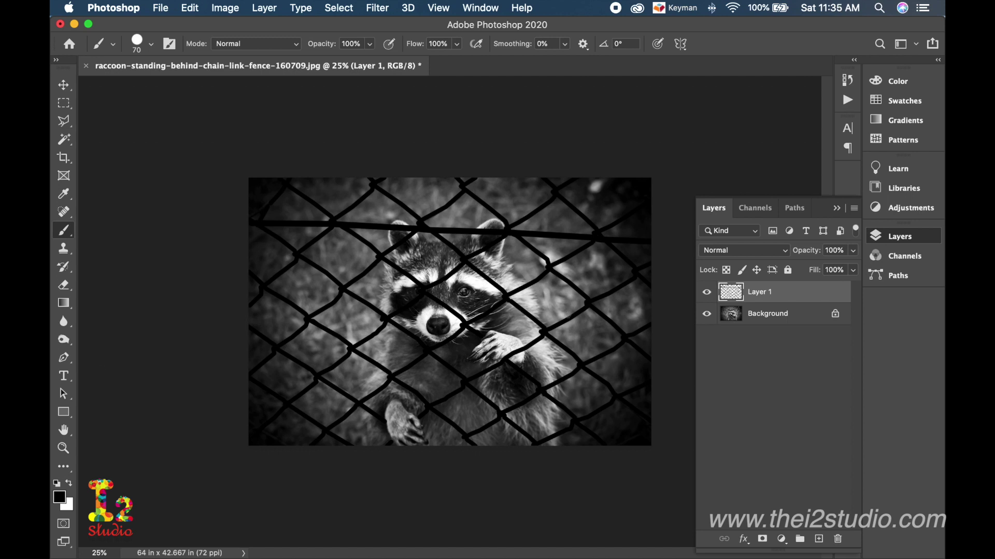
- Load Layer 1's painted wires as a selection, hide Layer 1, and open the Edit menu on Background
left_click(796, 316)
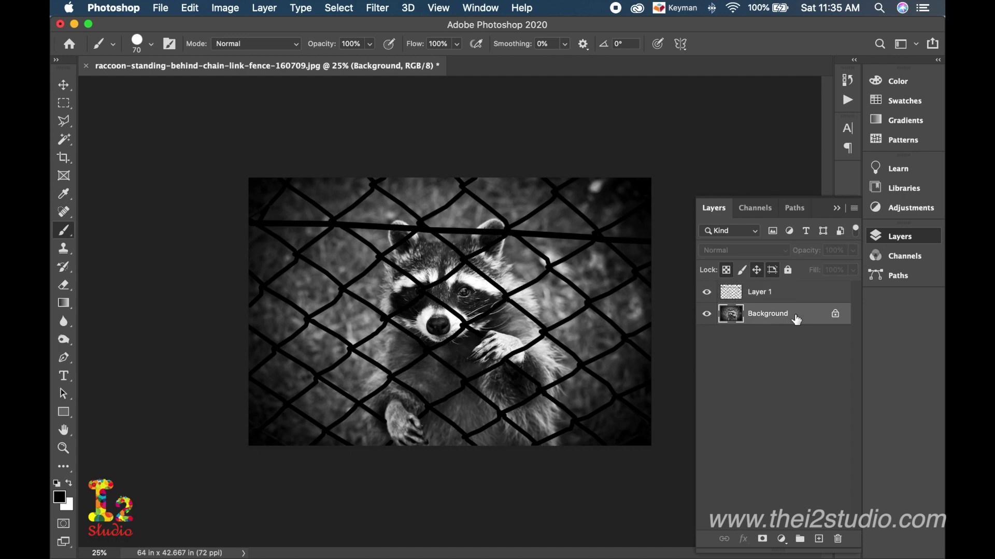
left_click(784, 295)
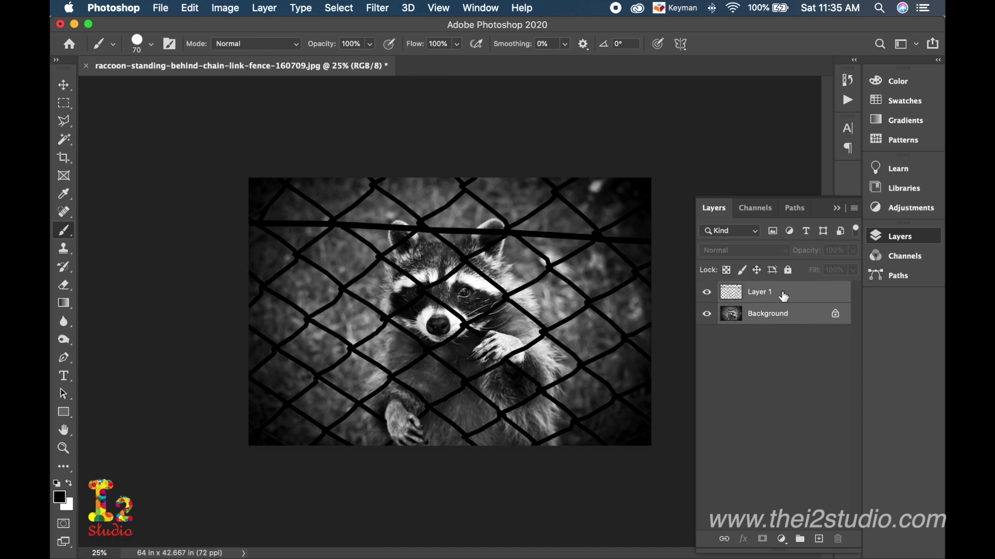
left_click(736, 295, "super")
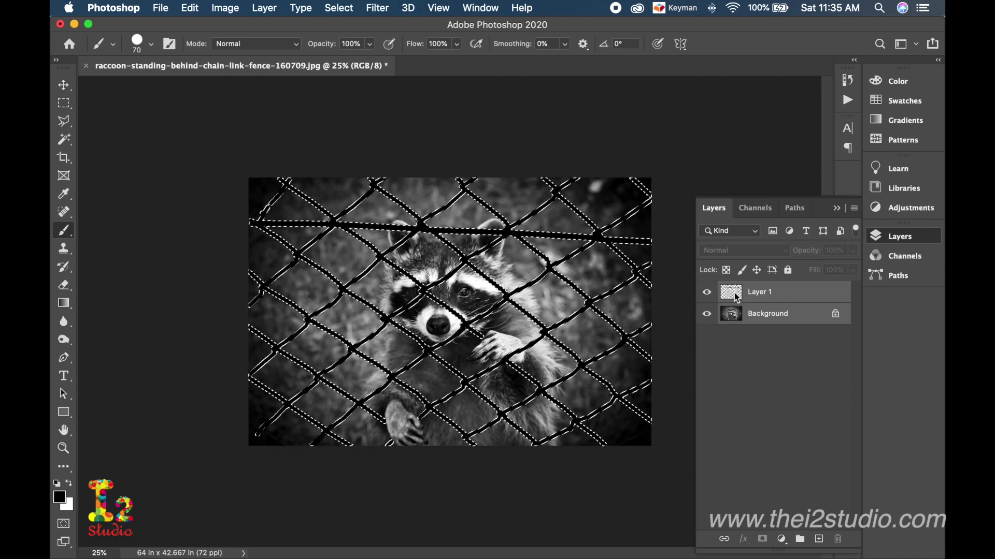
left_click(707, 292)
left_click(778, 321)
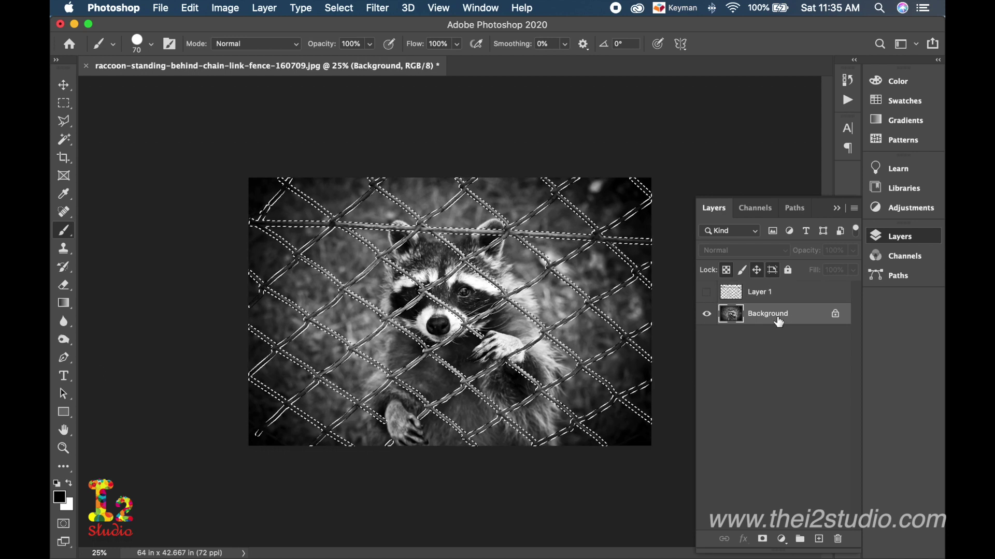
left_click(190, 7)
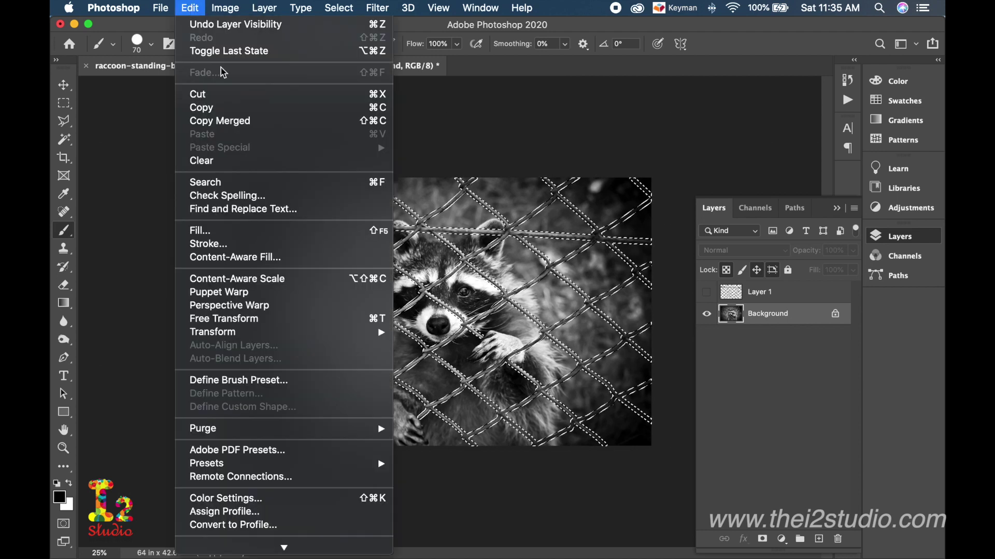
- Run Content-Aware Fill on the wire selection with output to a new layer
left_click(296, 261)
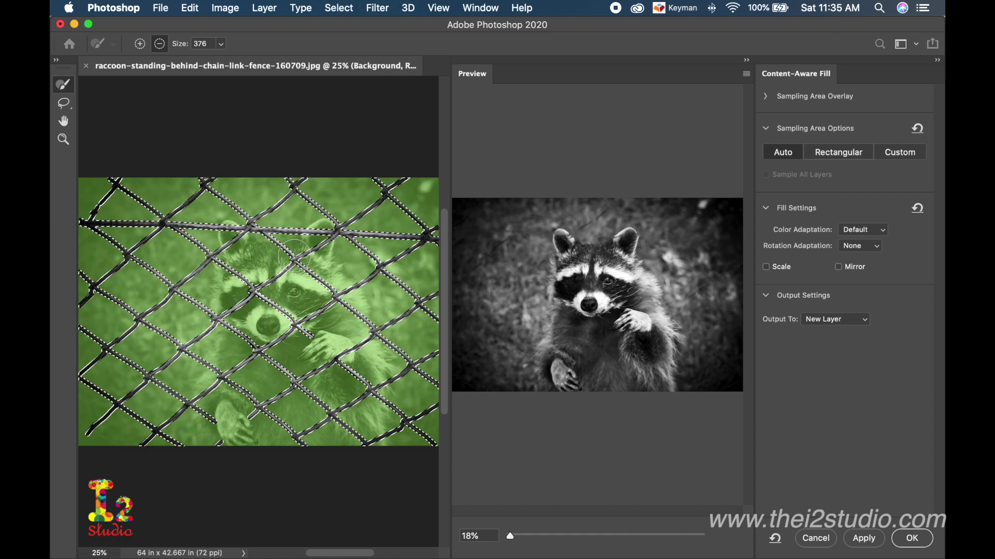
left_click(916, 537)
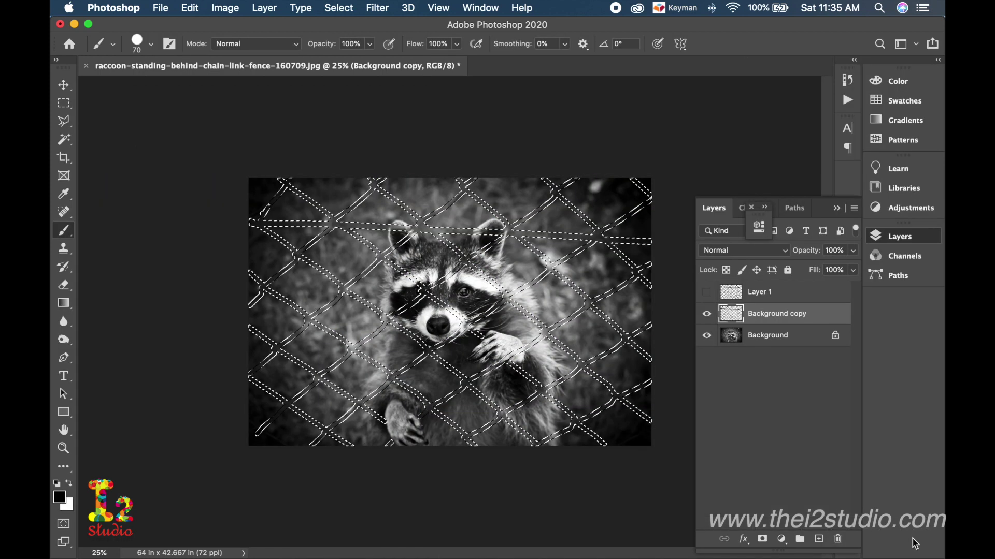
- Deselect the fence wires, zoom in around the raccoon's paw, and make Background copy the active layer
left_click(809, 432)
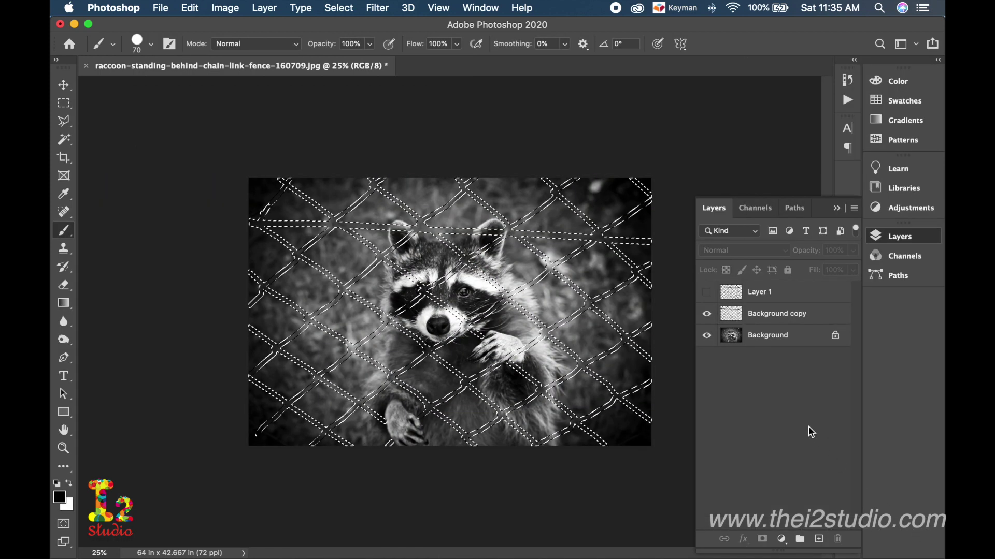
key("super+d")
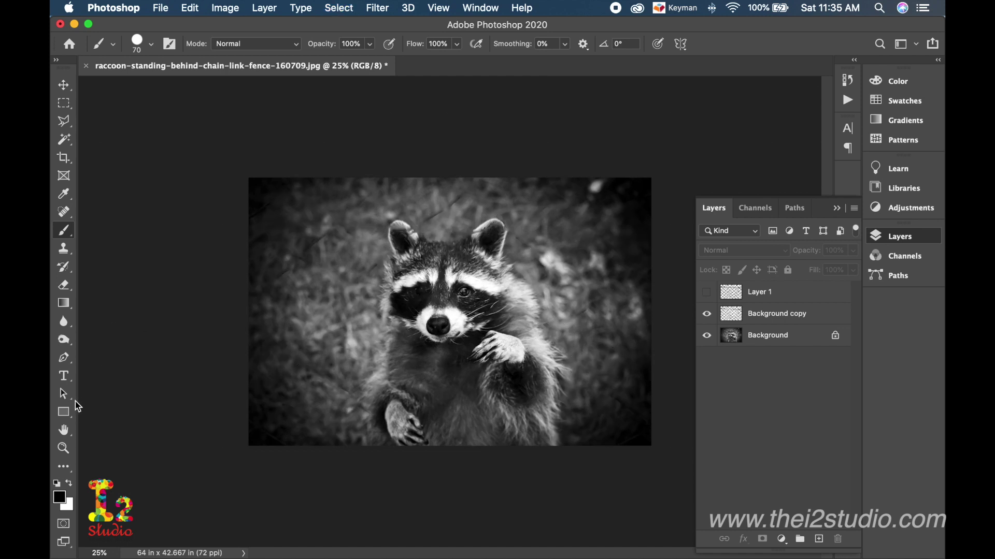
left_click(64, 449)
left_click(572, 369)
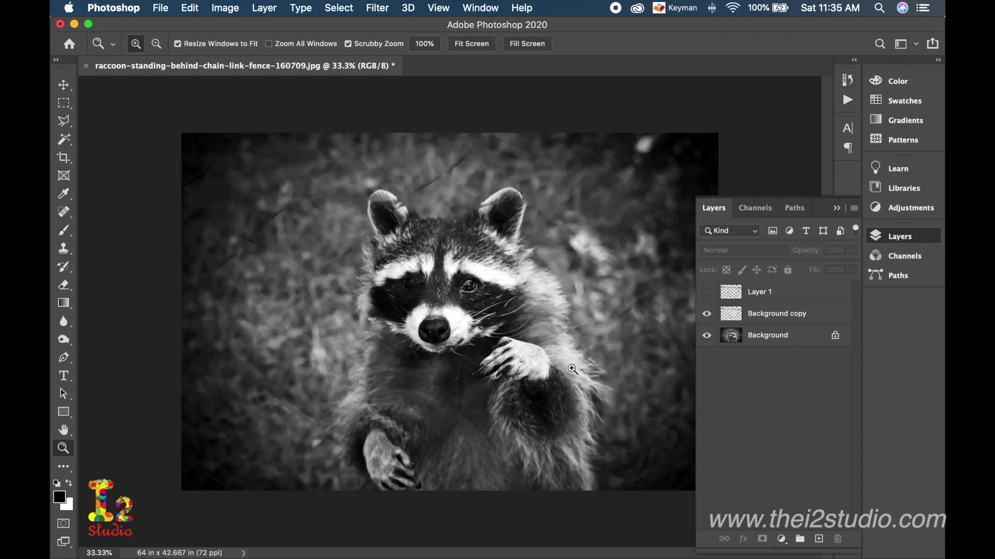
left_click(570, 368)
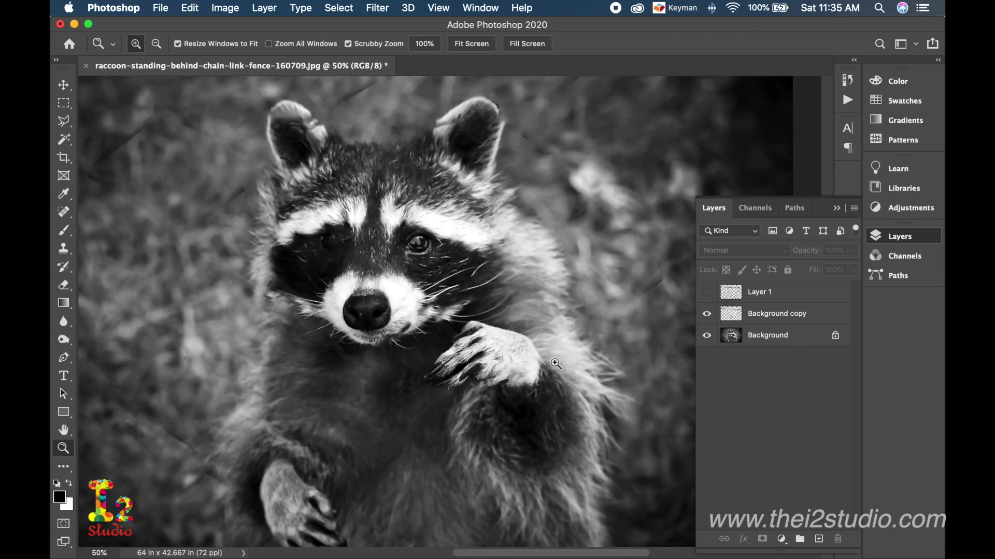
scroll(539, 349, "right", 3)
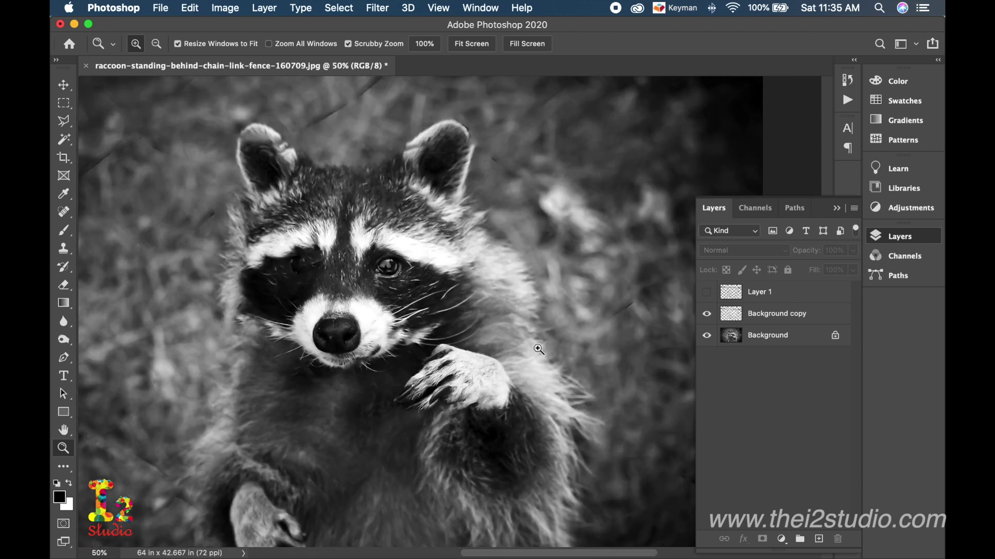
scroll(539, 349, "right", 3)
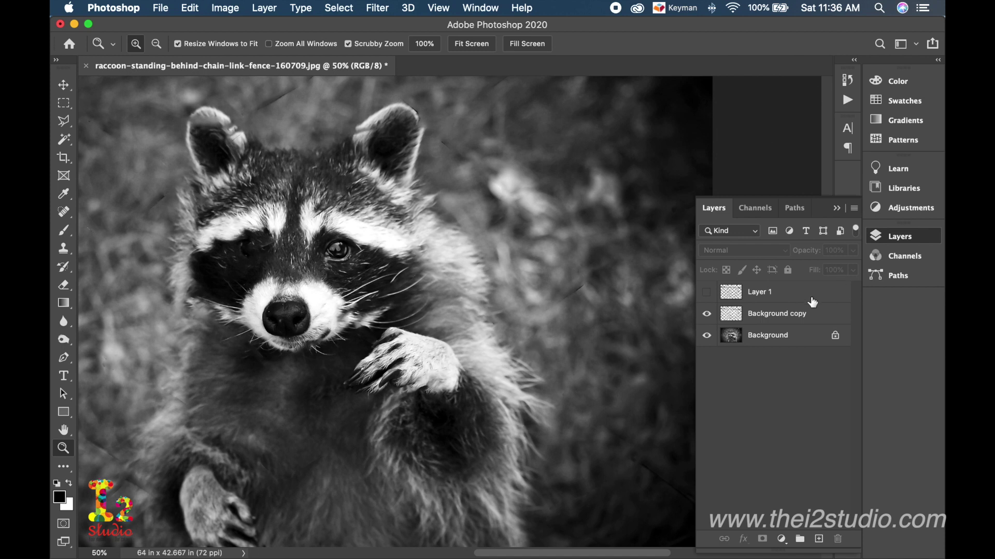
left_click(802, 314)
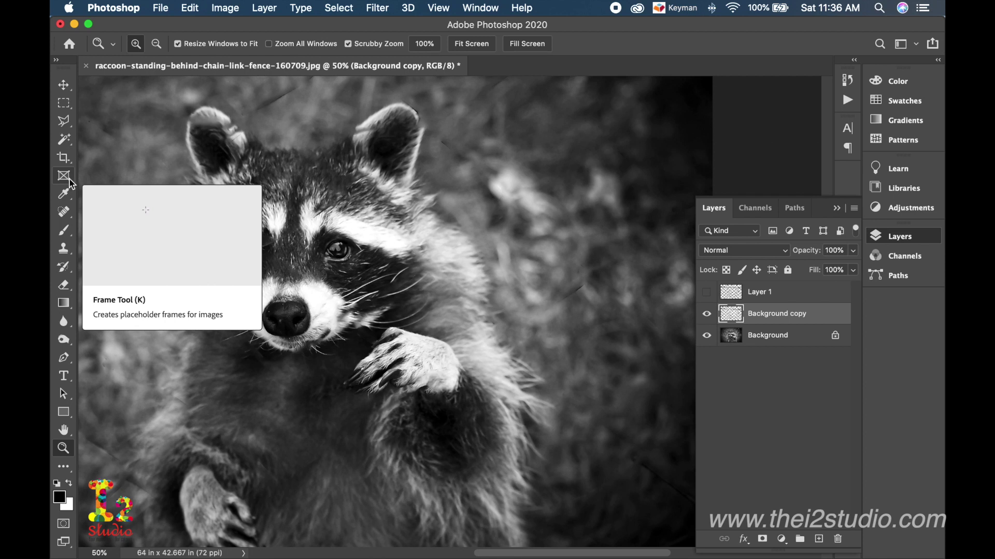
- Try a 125 px Spot Healing stroke on the wire above the ear, then undo it
left_click(64, 212)
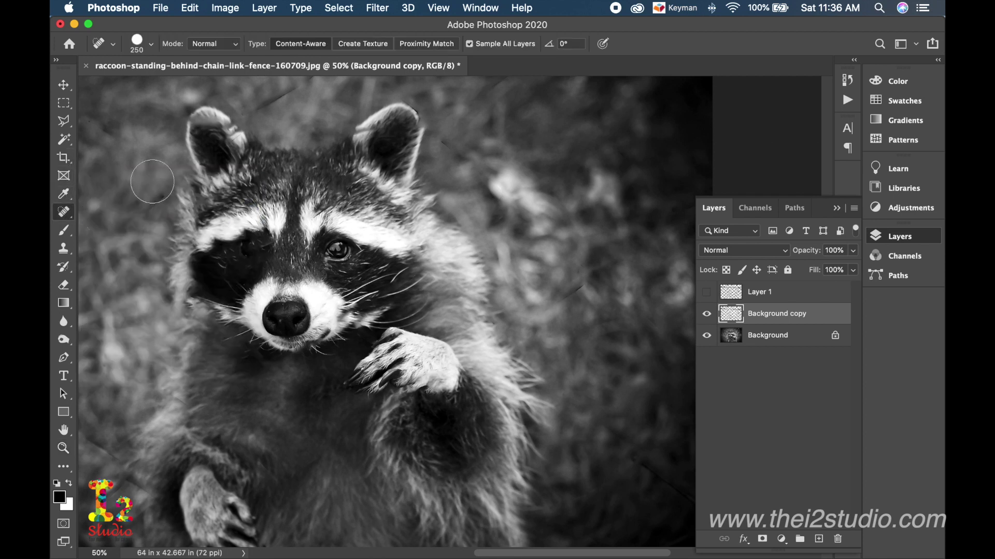
scroll(211, 168, "up", 3)
key("bracketleft")
key("bracketleft")
key("bracketleft")
key("bracketleft")
left_click_drag(356, 123, 279, 178)
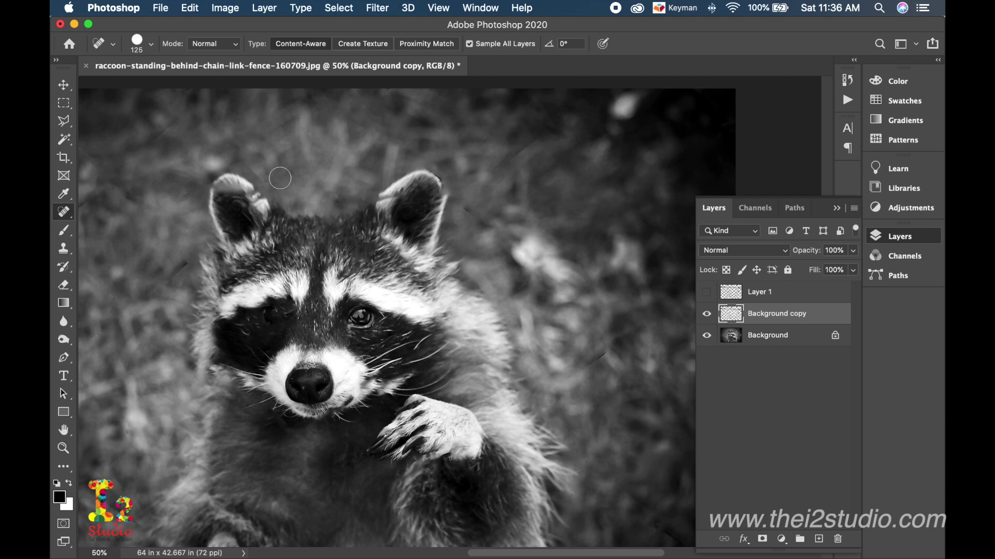
key("super+z")
- Rename Background copy to 'Fence remove' and toggle layer visibility to compare with the original
double_click(767, 313)
type("Fence")
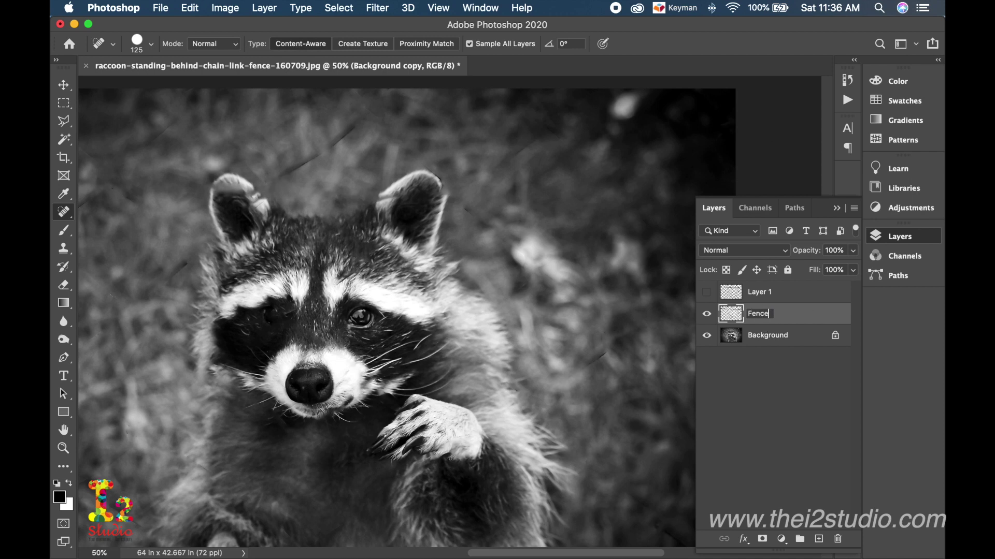
type(" remove")
key("Return")
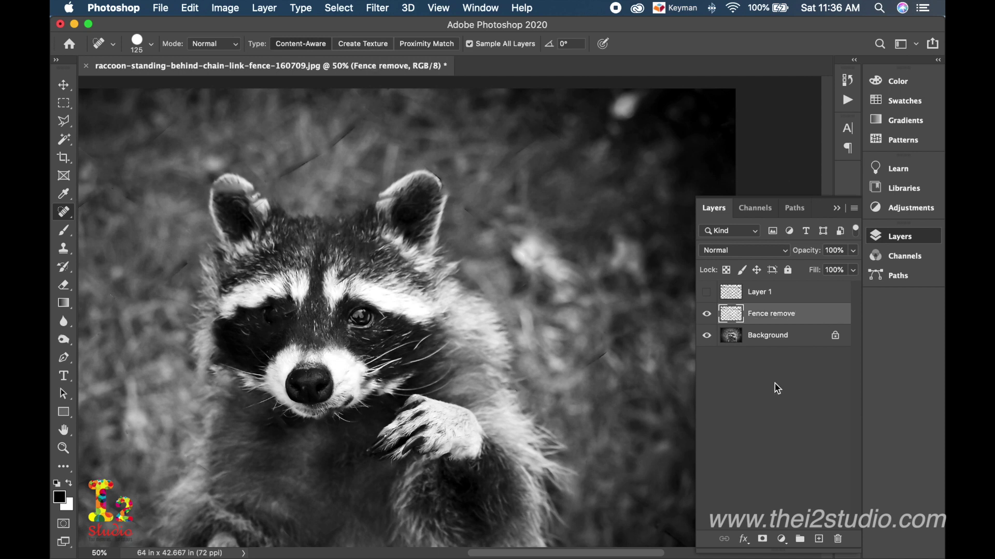
left_click(708, 314)
left_click(707, 314)
left_click(706, 293)
- Hide Layer 1, add a new layer named 'fixing' above Fence remove, and make it active
left_click(706, 294)
left_click(819, 540)
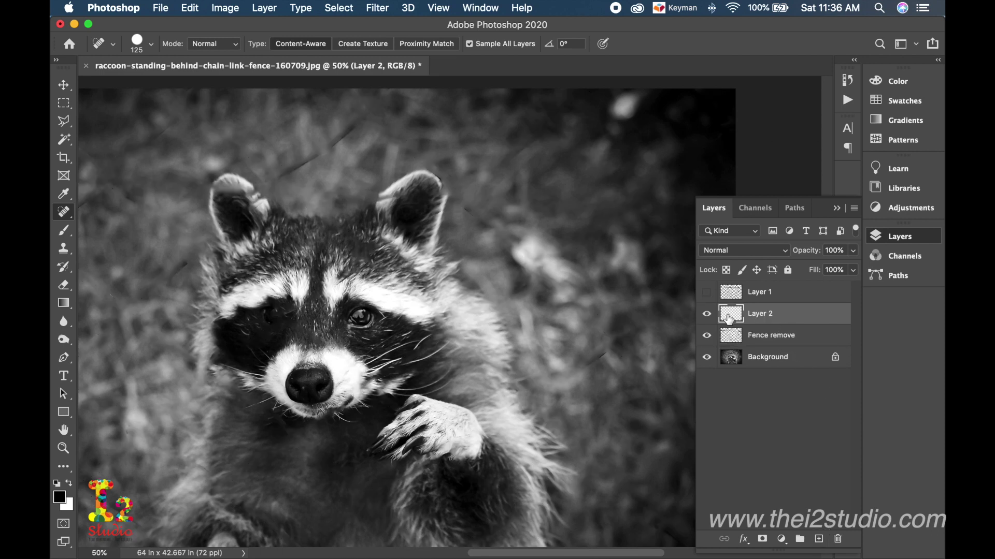
double_click(763, 314)
type("fi")
left_click(771, 437)
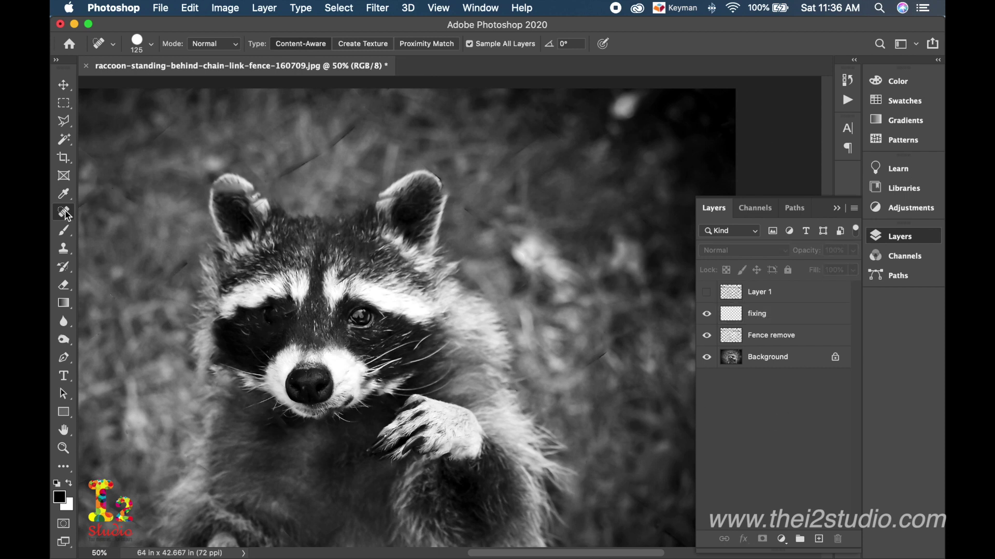
scroll(69, 216, "up", 5)
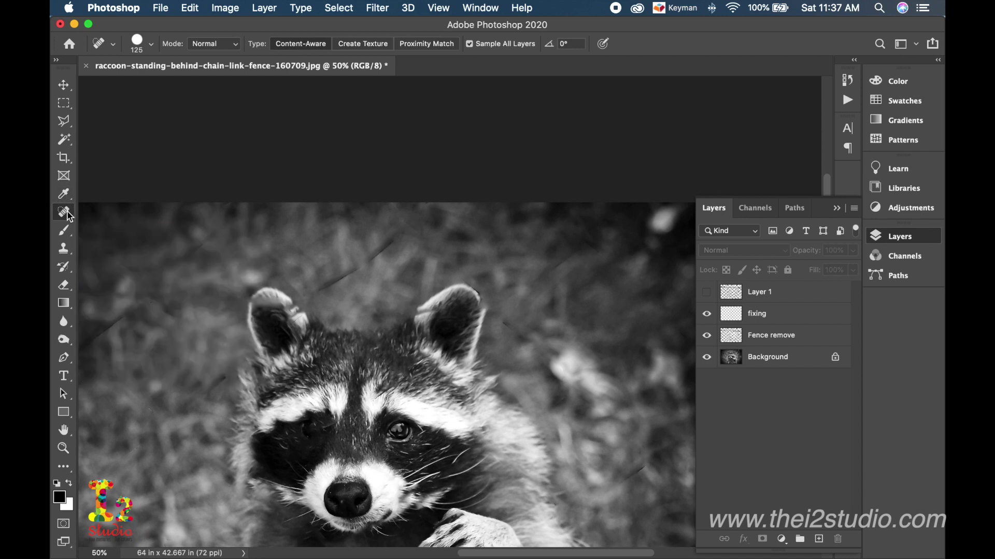
left_click(783, 315)
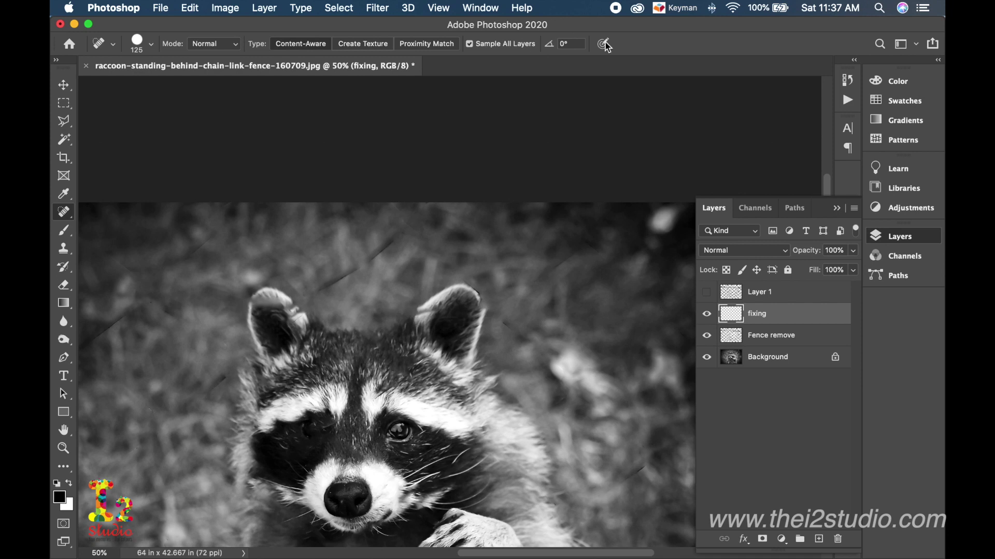
- Heal the diagonal fence lines above the raccoon's head with an 80 px brush, then restore 125
key("bracketleft")
key("bracketleft")
key("bracketleft")
left_click_drag(395, 238, 313, 292)
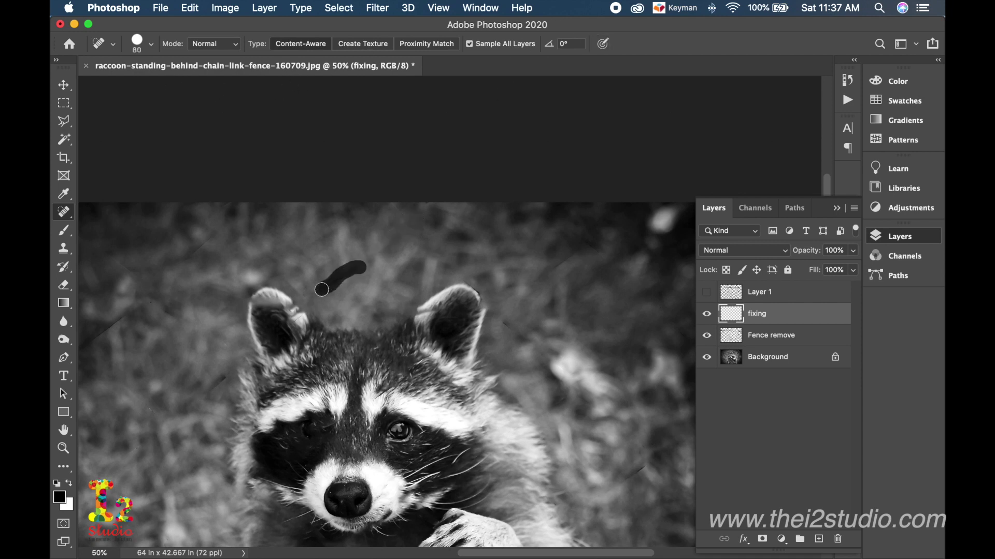
scroll(412, 267, "down", 2)
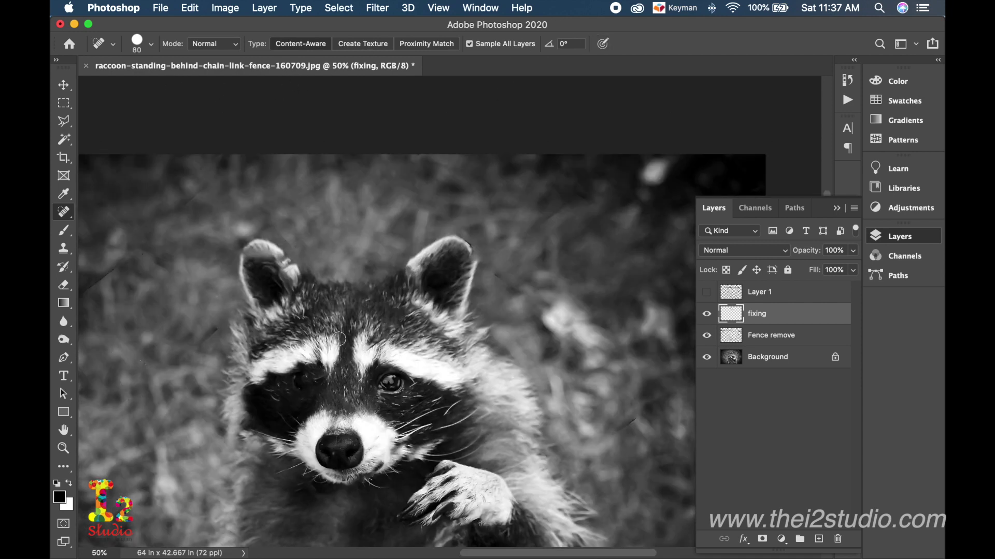
scroll(474, 243, "right", 8)
scroll(473, 244, "down", 3)
left_click_drag(422, 371, 466, 348)
scroll(398, 124, "left", 8)
key("bracketright")
key("bracketright")
key("bracketright")
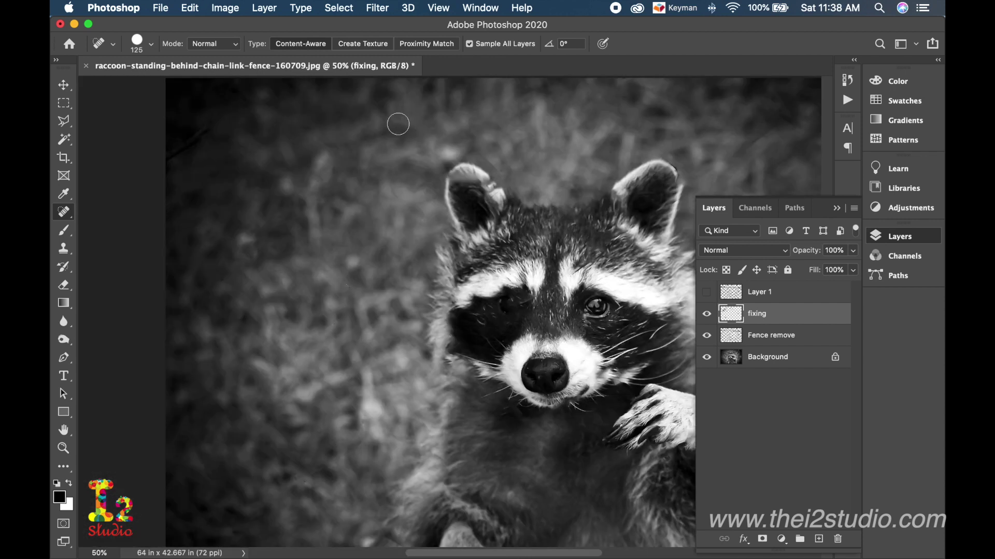
- Sample clean fur near the ear and clone it over the fence remnants on the left ear tip
left_click(64, 249)
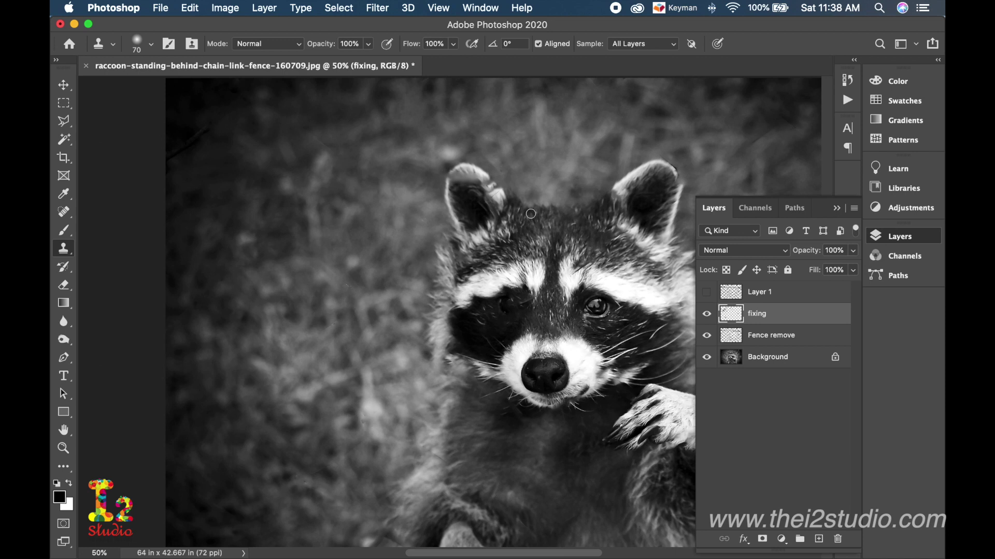
left_click(495, 192)
left_click_drag(484, 183, 493, 200)
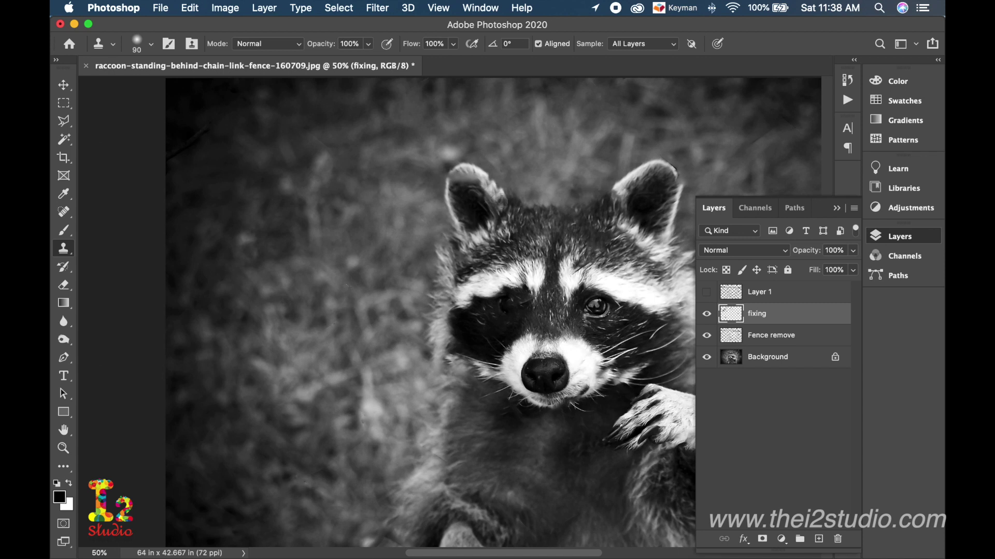
- Check the Clone Stamp brush settings (soft 90 px, All Layers) and return to cloning
right_click(499, 188)
left_click(679, 204)
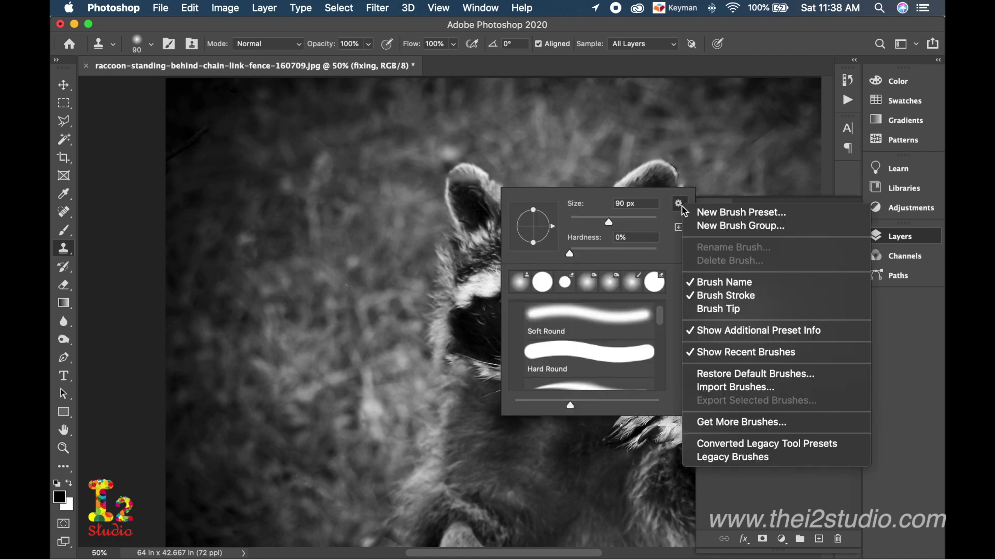
left_click(575, 200)
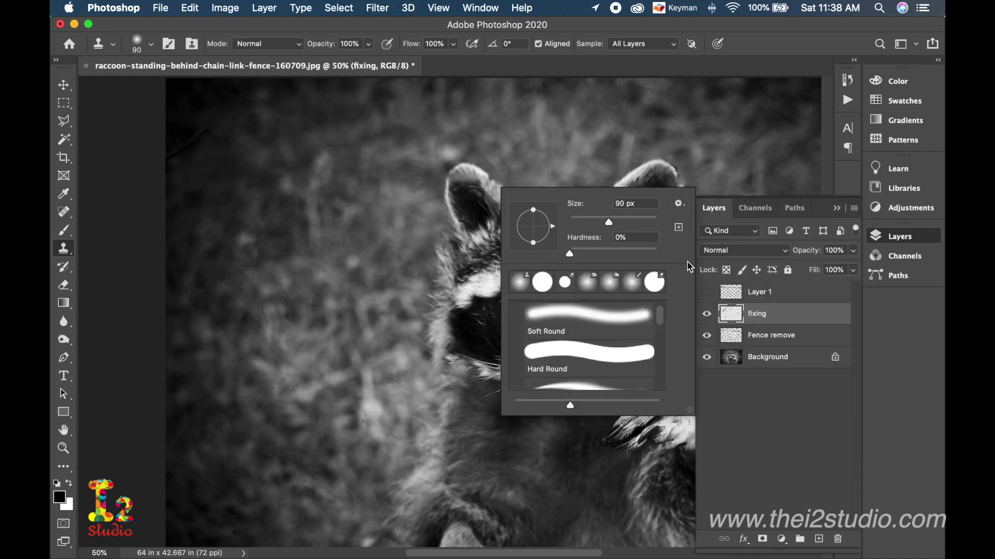
key("v")
key("b")
left_click(64, 249)
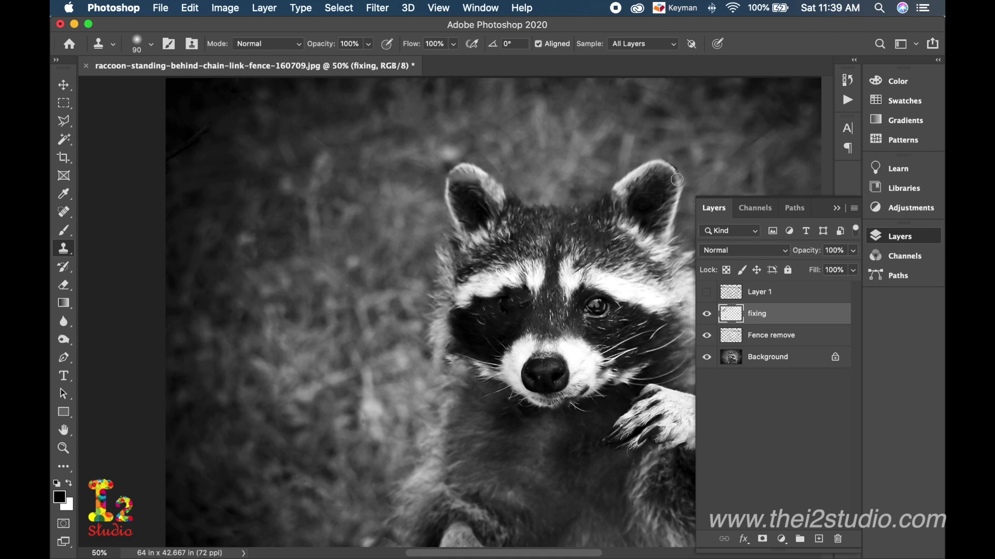
scroll(592, 220, "right", 5)
scroll(592, 220, "down", 3)
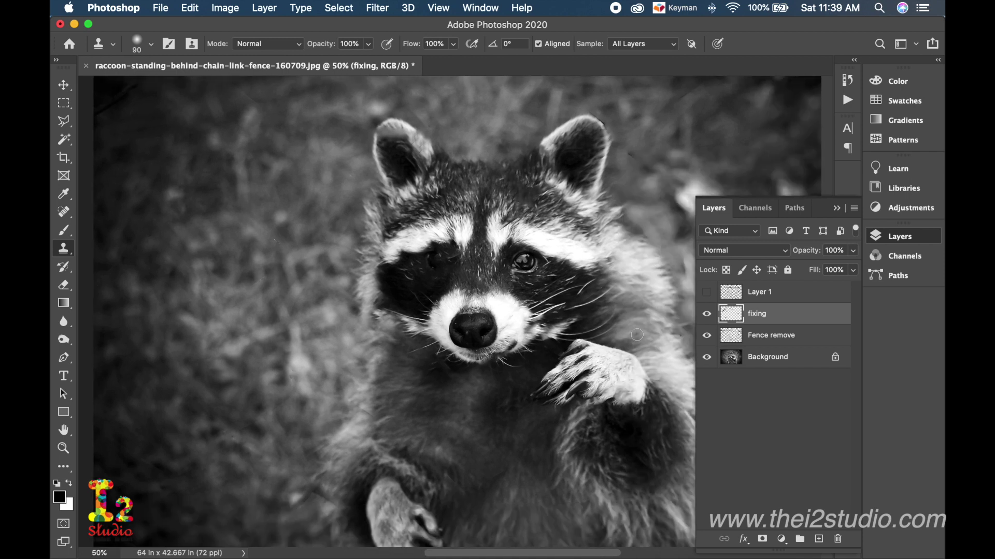
- Zoom in on the raccoon's face and set the Clone Stamp brush angle to 23°
key("z")
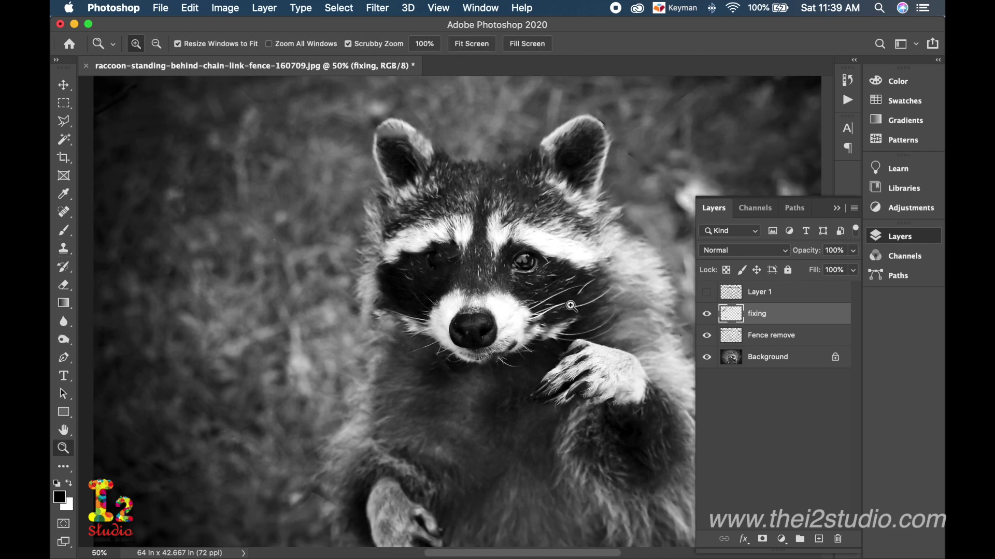
left_click(554, 306)
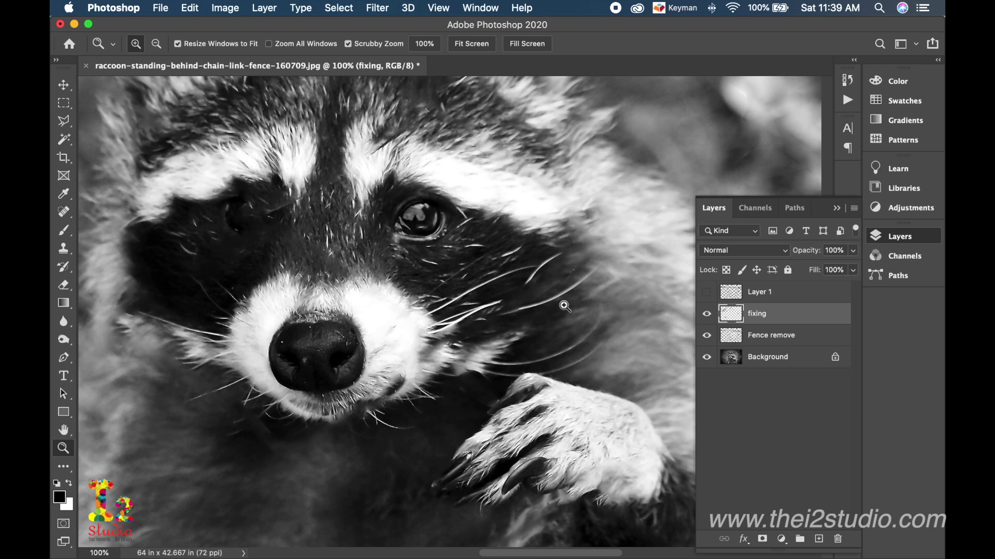
left_click(63, 249)
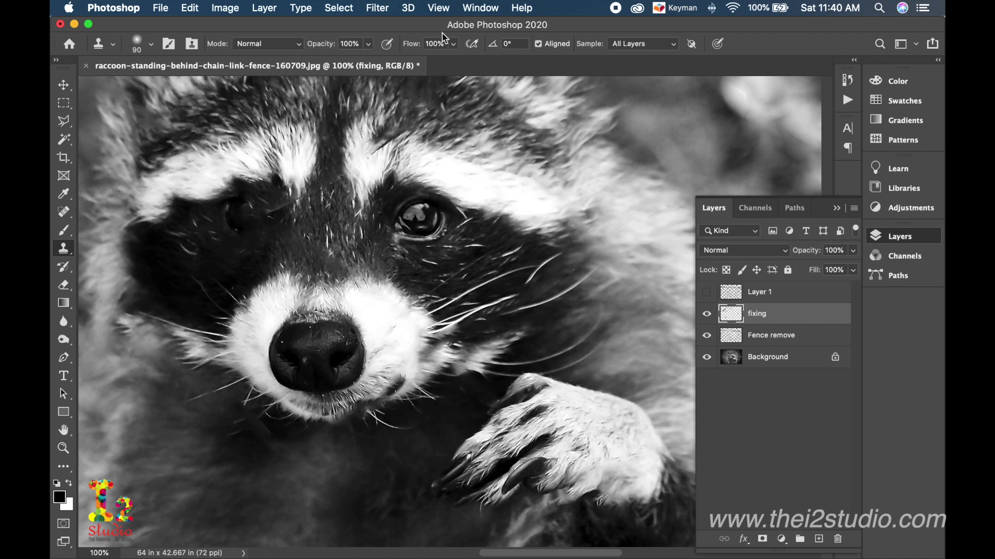
left_click(498, 50)
type("23")
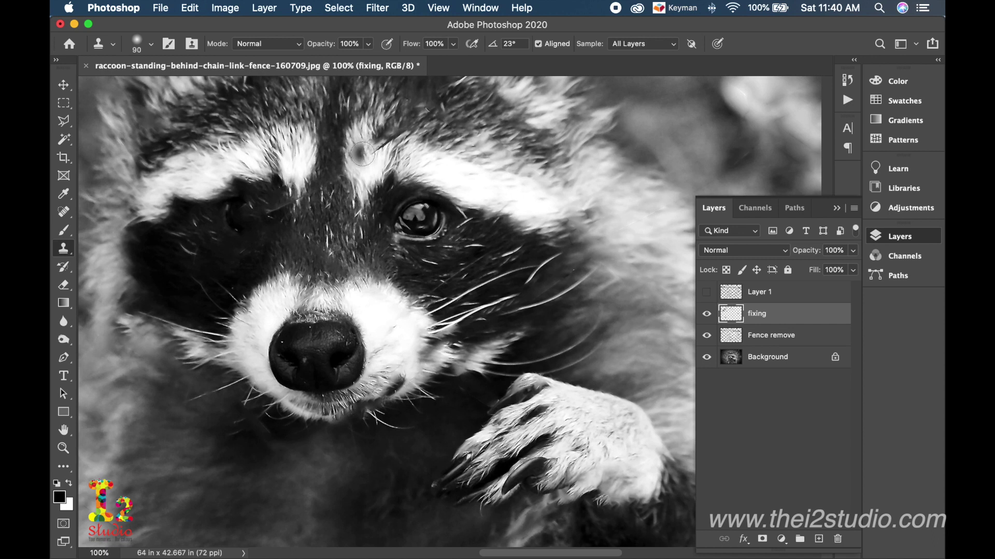
- Stamp cloned texture onto the eye area with a 175 px brush, then add a new blank layer
key("j")
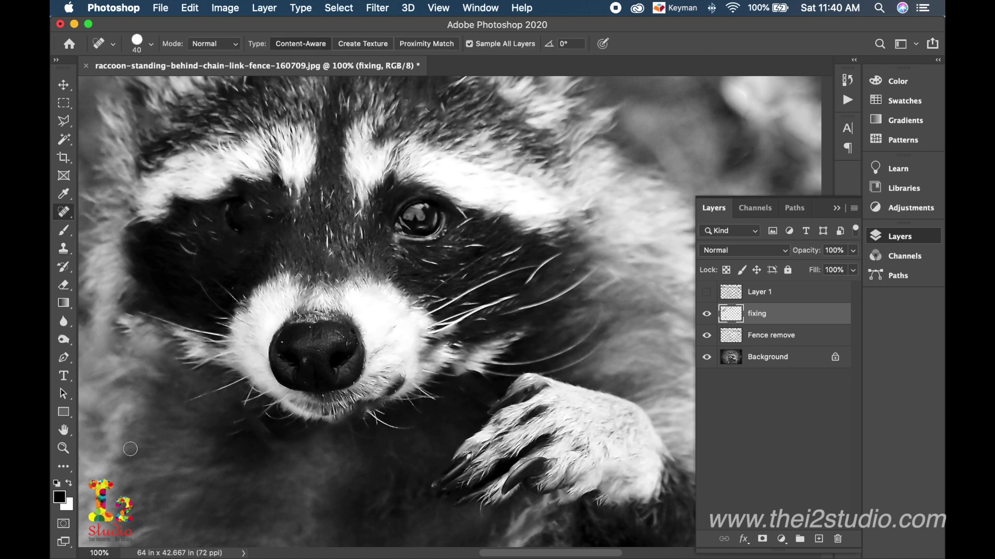
left_click(63, 249)
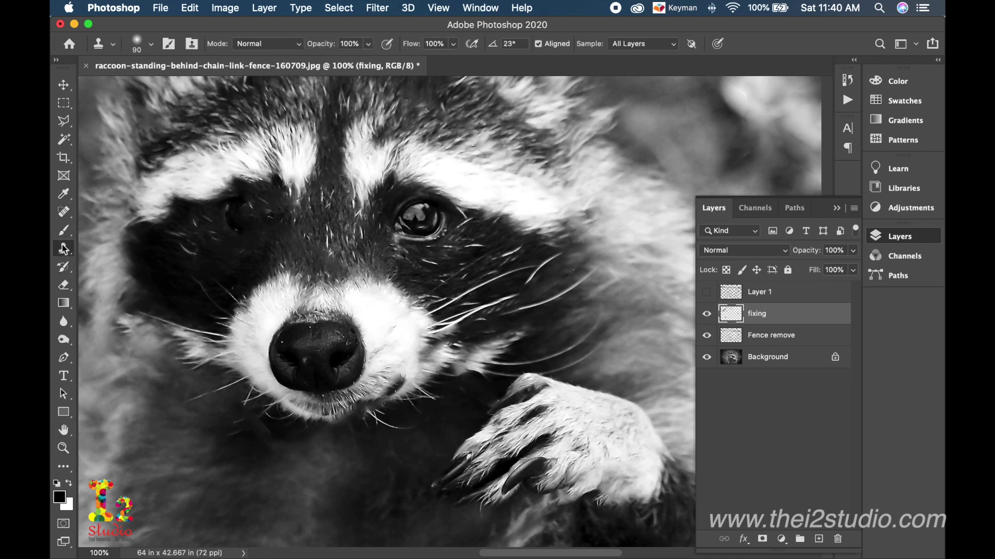
key("bracketright")
key("bracketright")
key("bracketright")
key("bracketright")
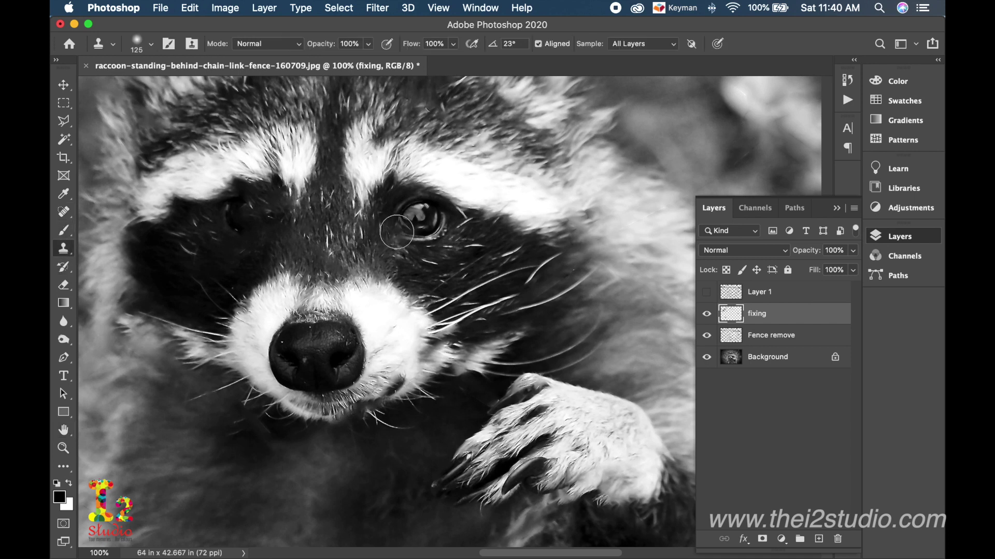
left_click(421, 217, "alt")
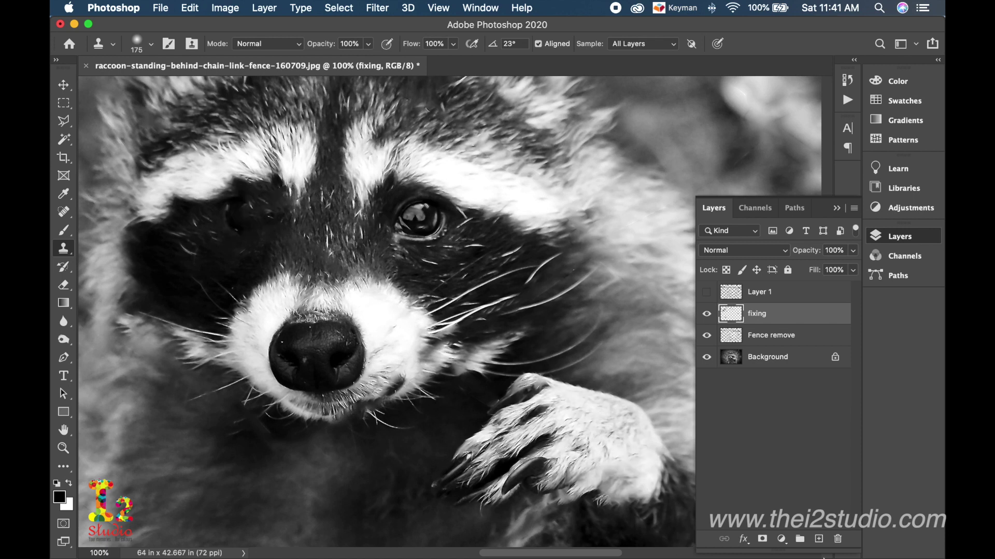
left_click(818, 540)
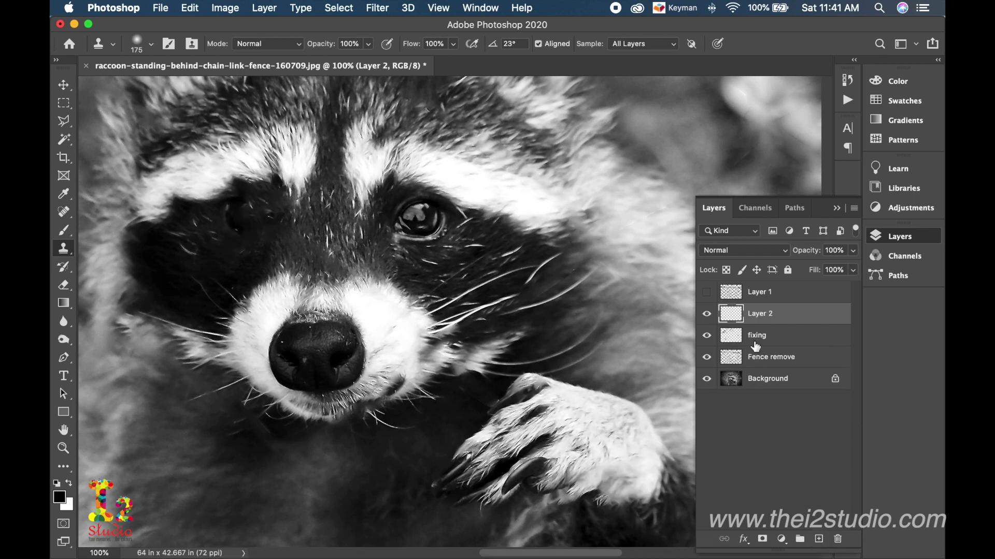
- Name the new layer 'Eye' and enlarge the Clone Stamp brush to 250 px
type("Eye")
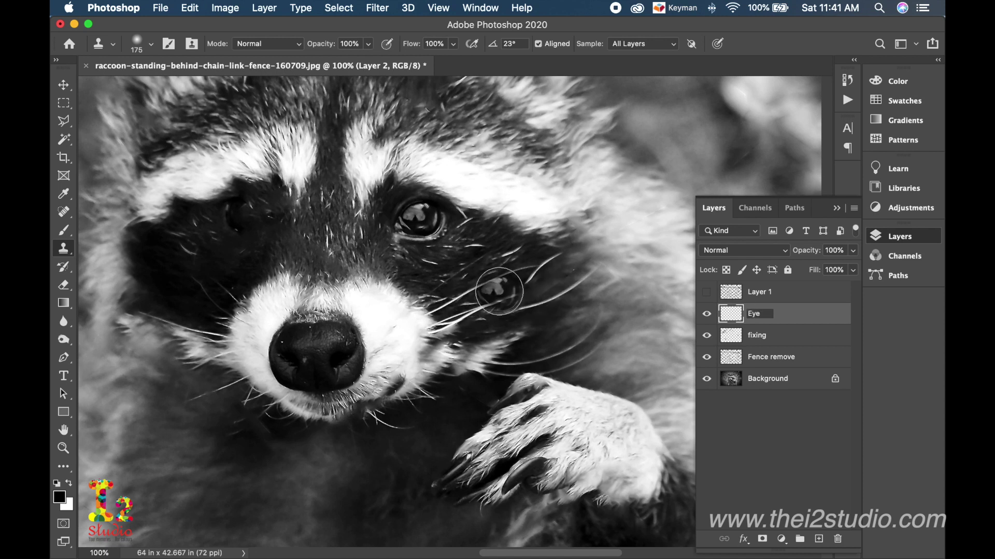
key("Return")
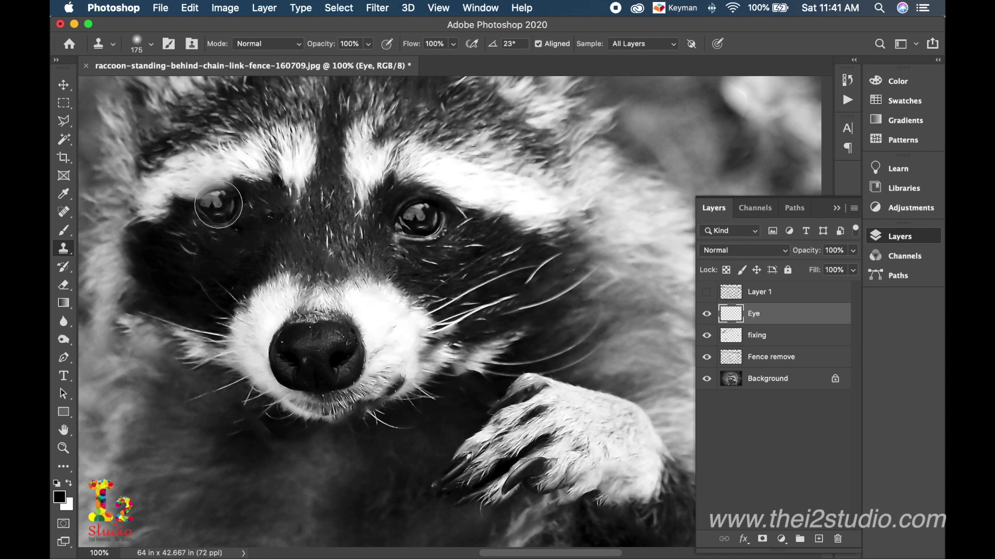
key("bracketright")
key("bracketright")
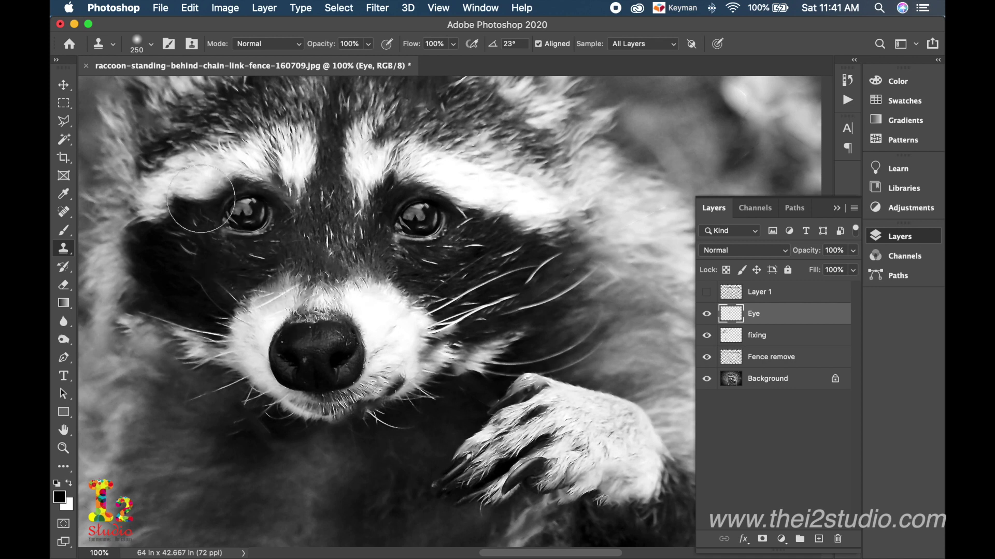
left_click(63, 84)
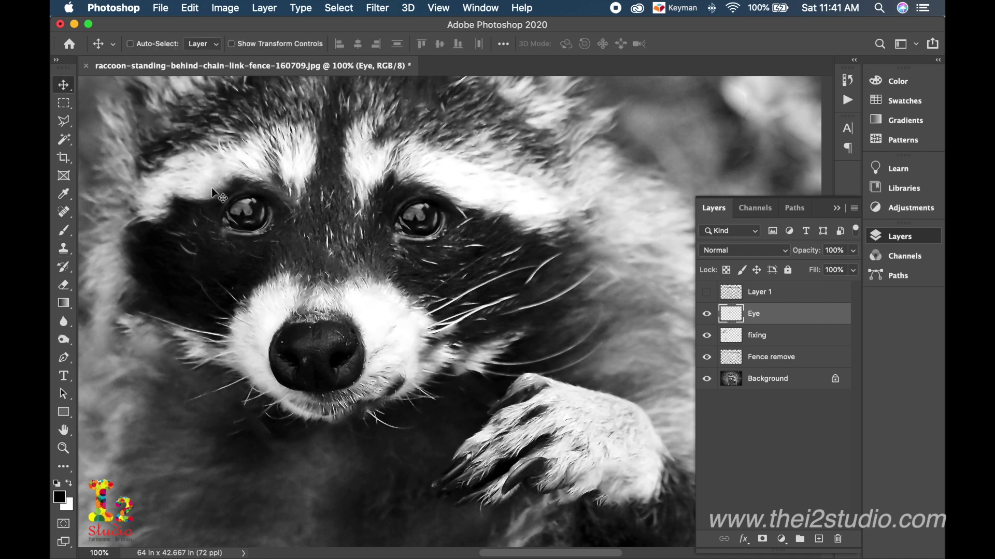
- Flip the cloned eye horizontally with Free Transform and drag it over the left-hand eye
key("super+t")
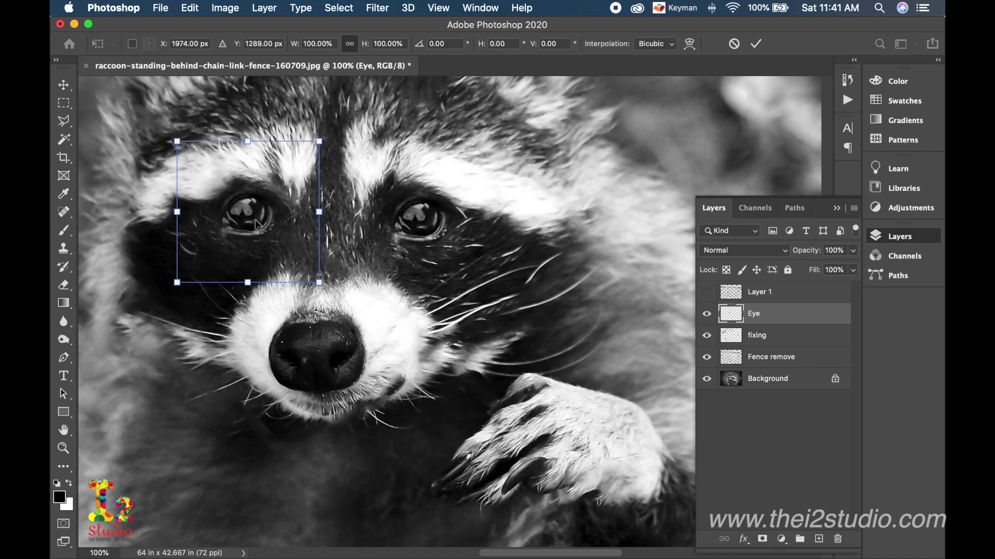
right_click(258, 224)
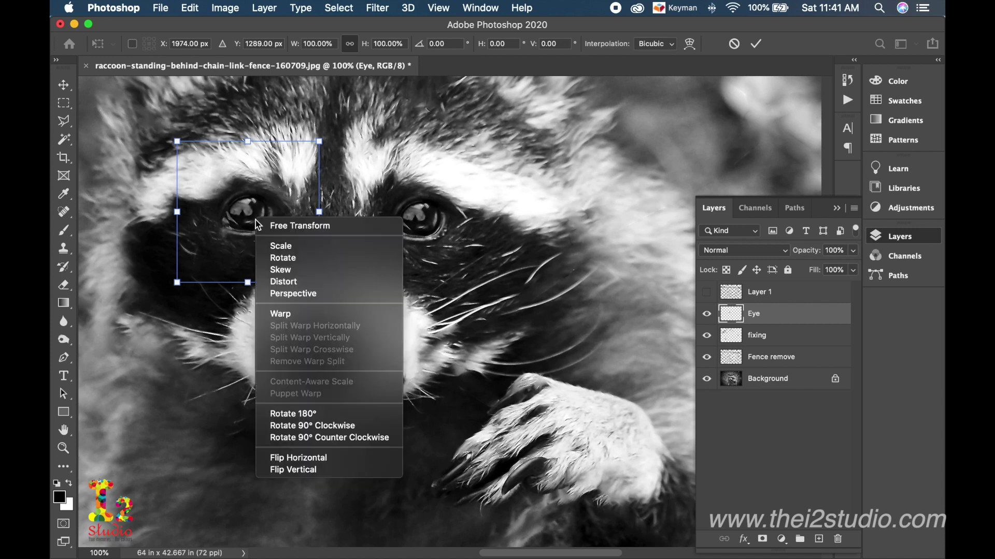
left_click(338, 462)
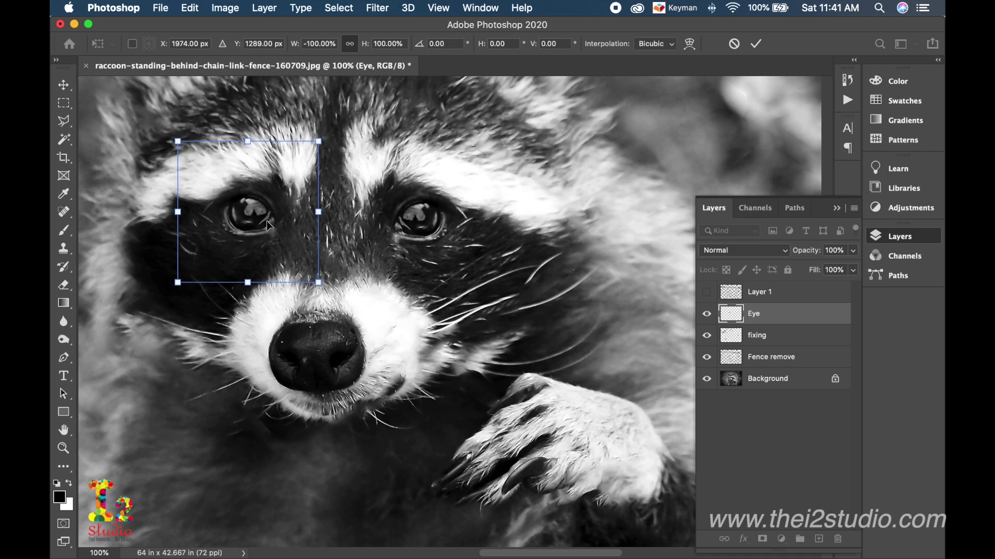
key("Return")
mouse_move(263, 223)
left_mouse_down()
mouse_move(274, 229)
mouse_move(267, 279)
mouse_move(266, 218)
left_mouse_up()
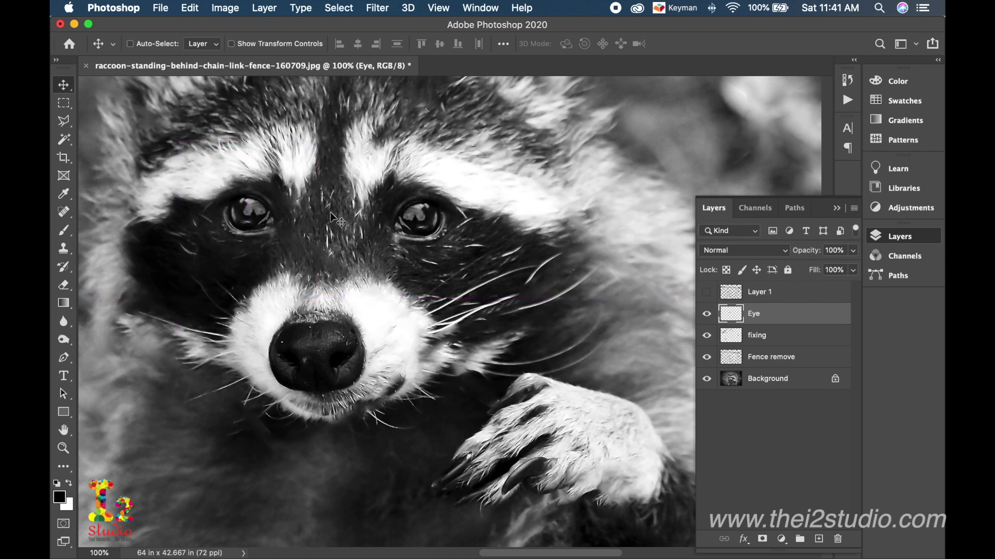
- At 200% zoom, nudge the copied eye into place, soften its edges with the Eraser, then zoom out
left_click(63, 449)
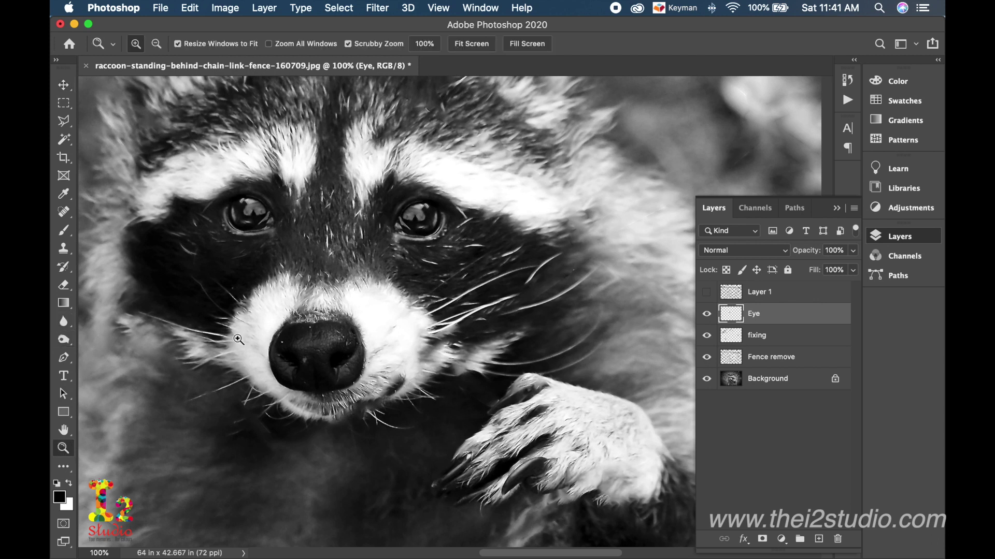
left_click(279, 321)
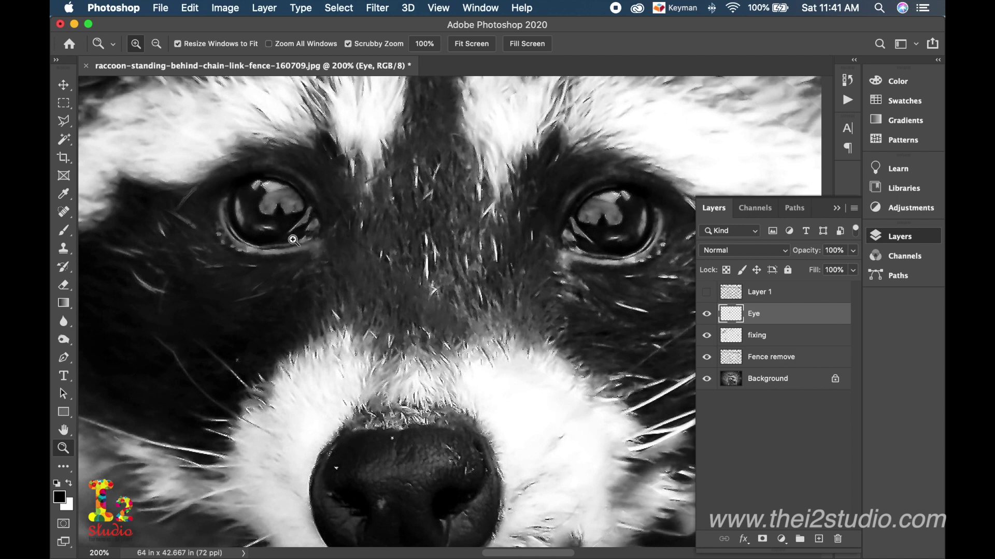
left_click(63, 85)
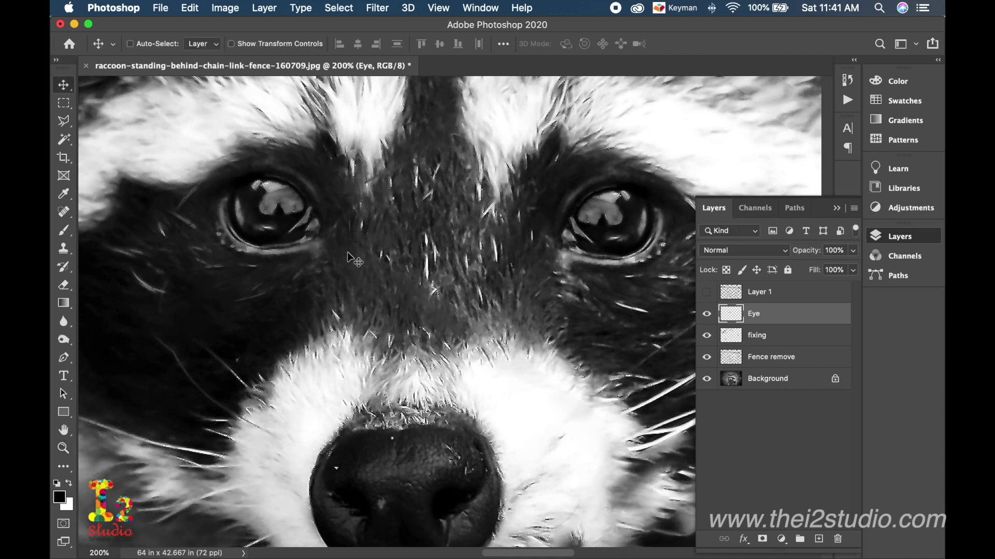
mouse_move(316, 225)
left_mouse_down()
mouse_move(250, 225)
mouse_move(284, 217)
left_mouse_up()
key("e")
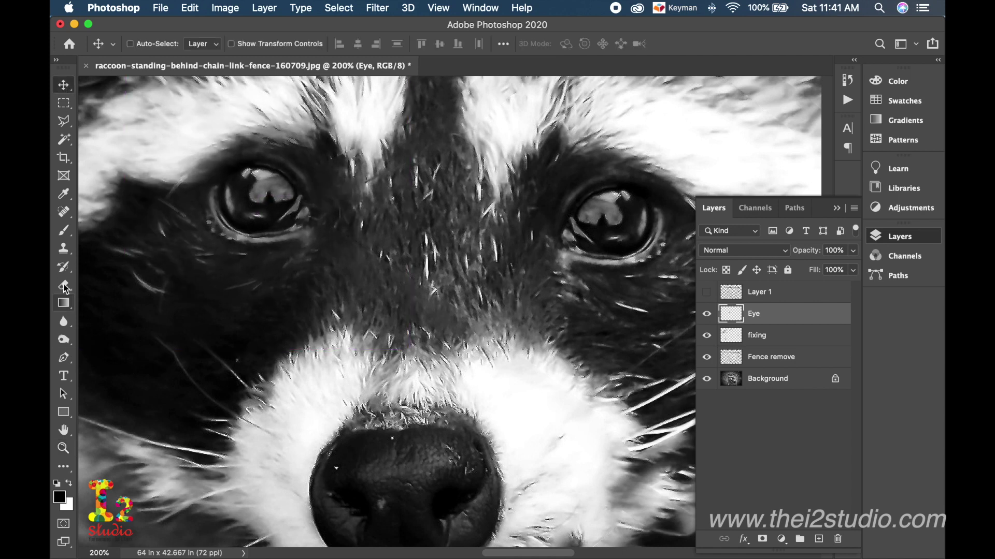
left_click(305, 129)
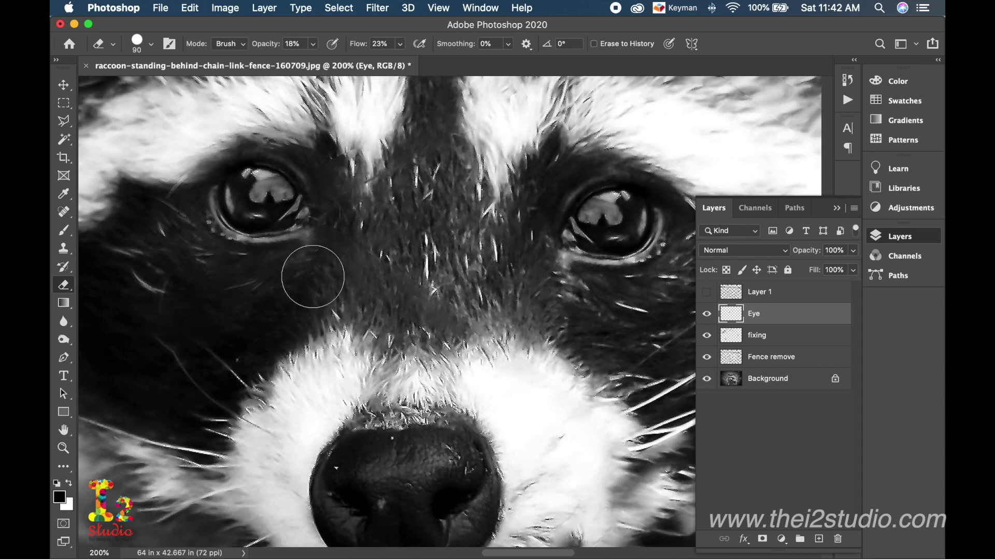
key("super+minus")
key("super+minus")
key("super+minus")
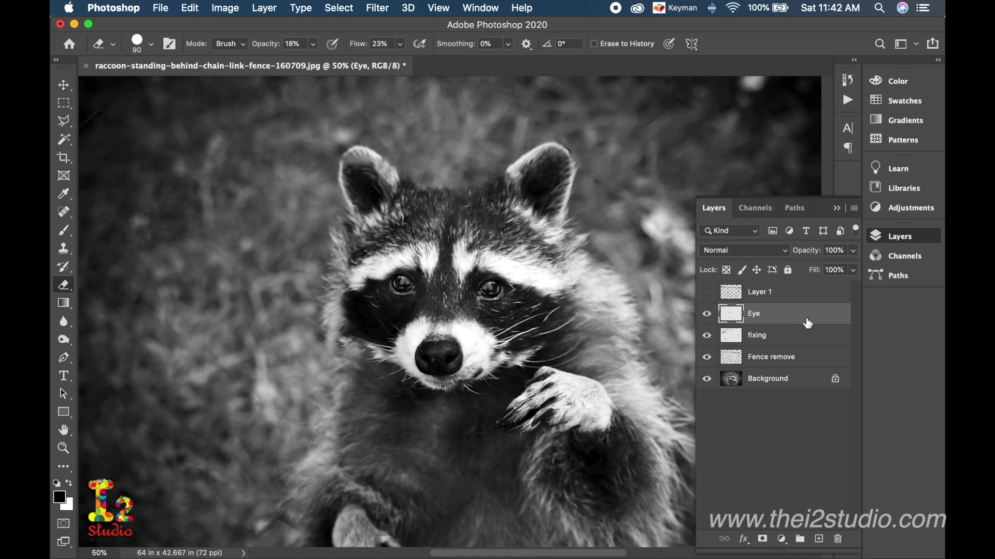
left_click(777, 361)
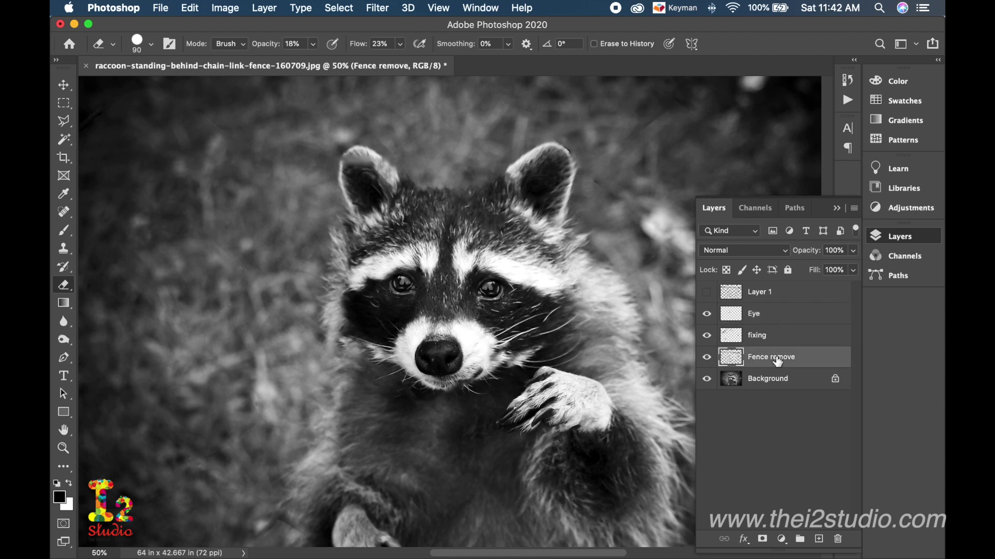
left_click(774, 344)
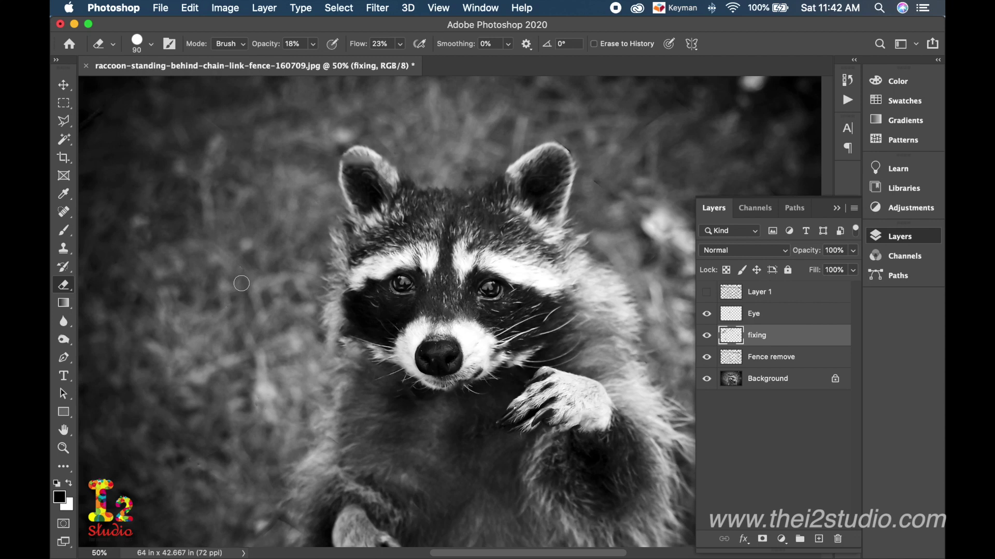
- Save the image as a JPEG in Downloads under its original file name
scroll(242, 283, "down", 5)
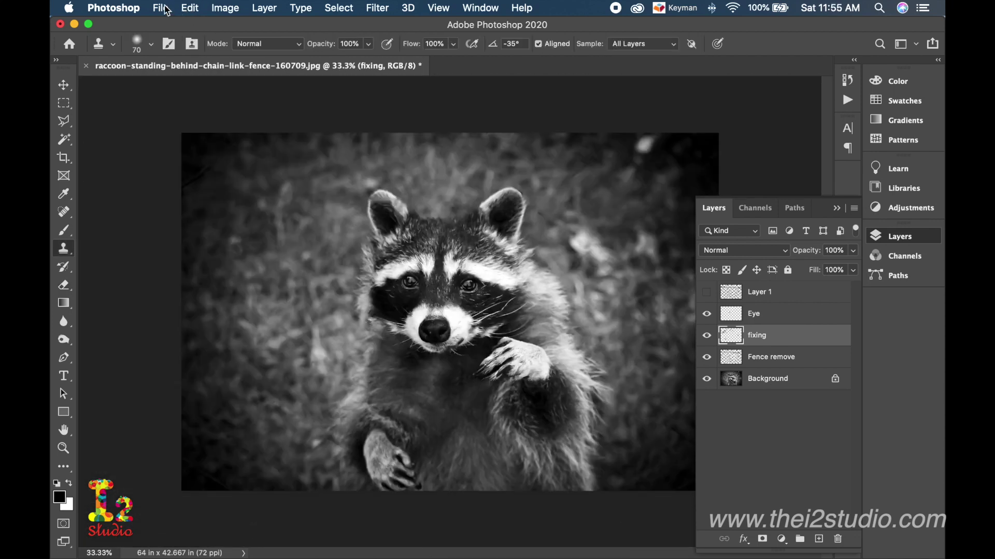
left_click(159, 8)
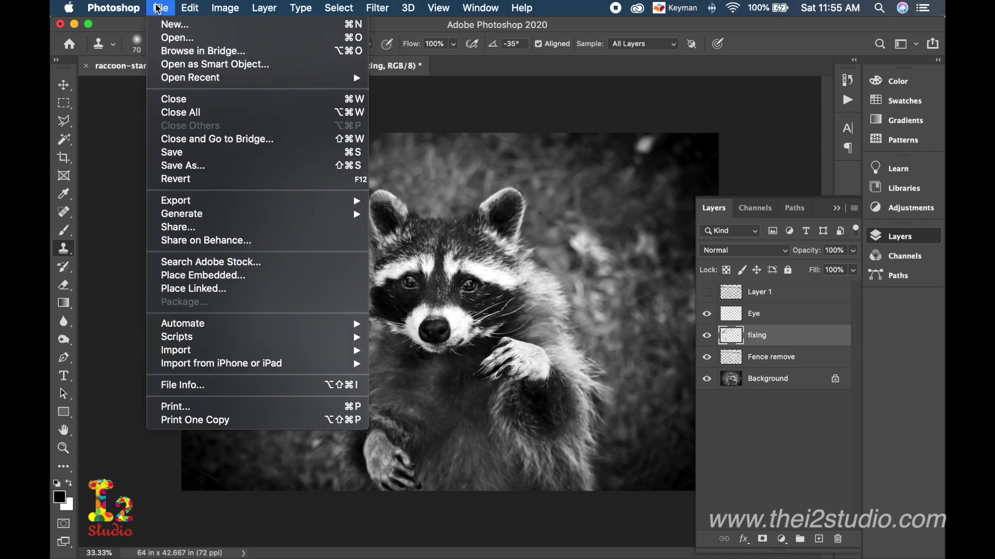
left_click(208, 167)
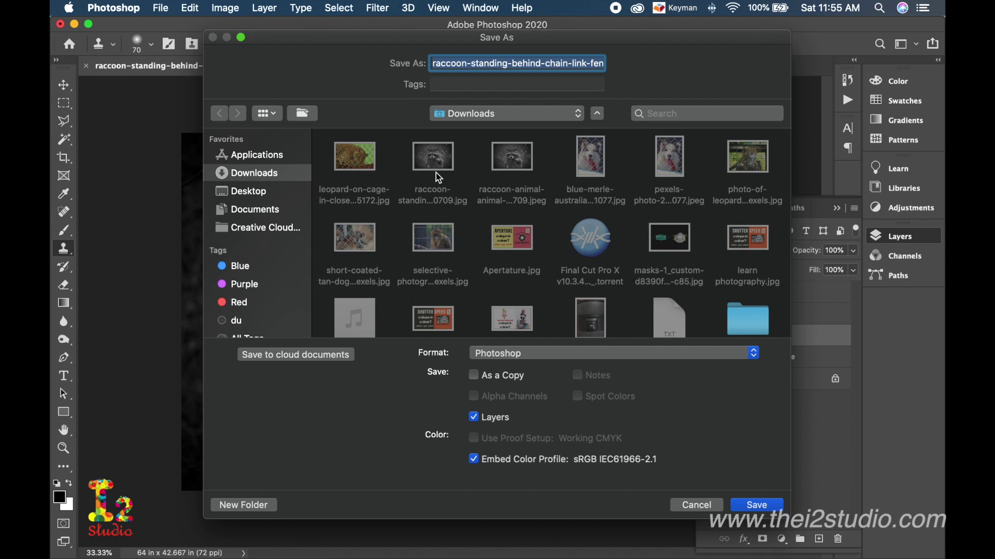
left_click(521, 352)
left_click(516, 444)
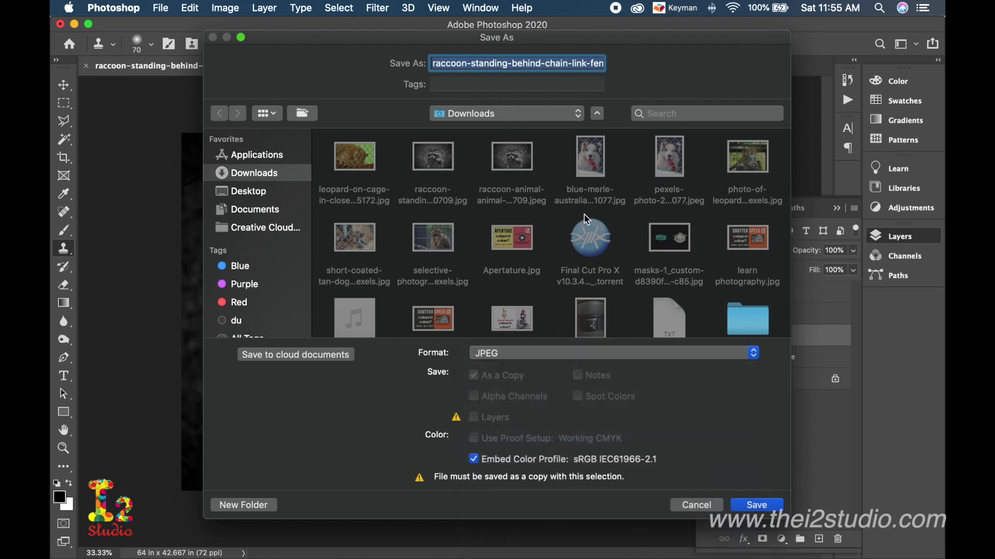
left_click(756, 510)
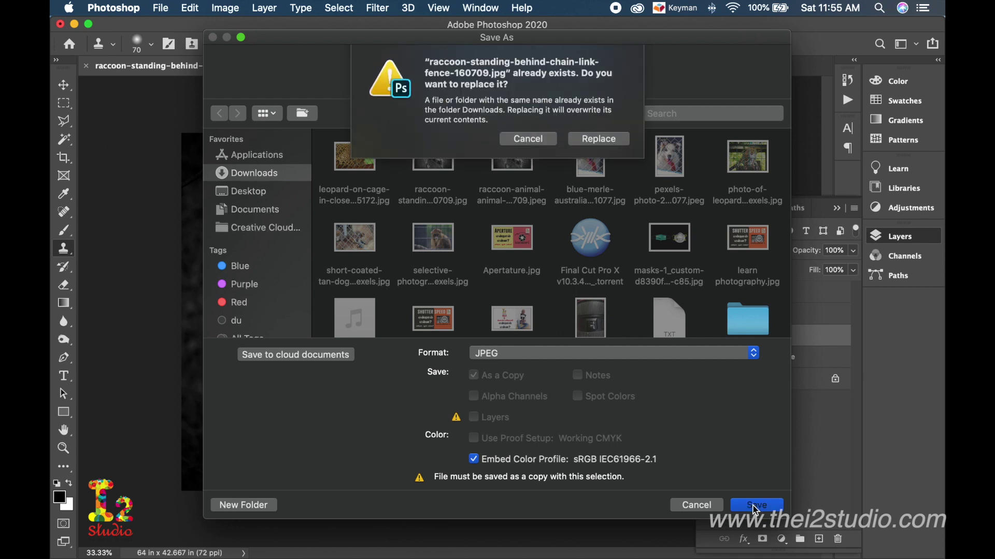